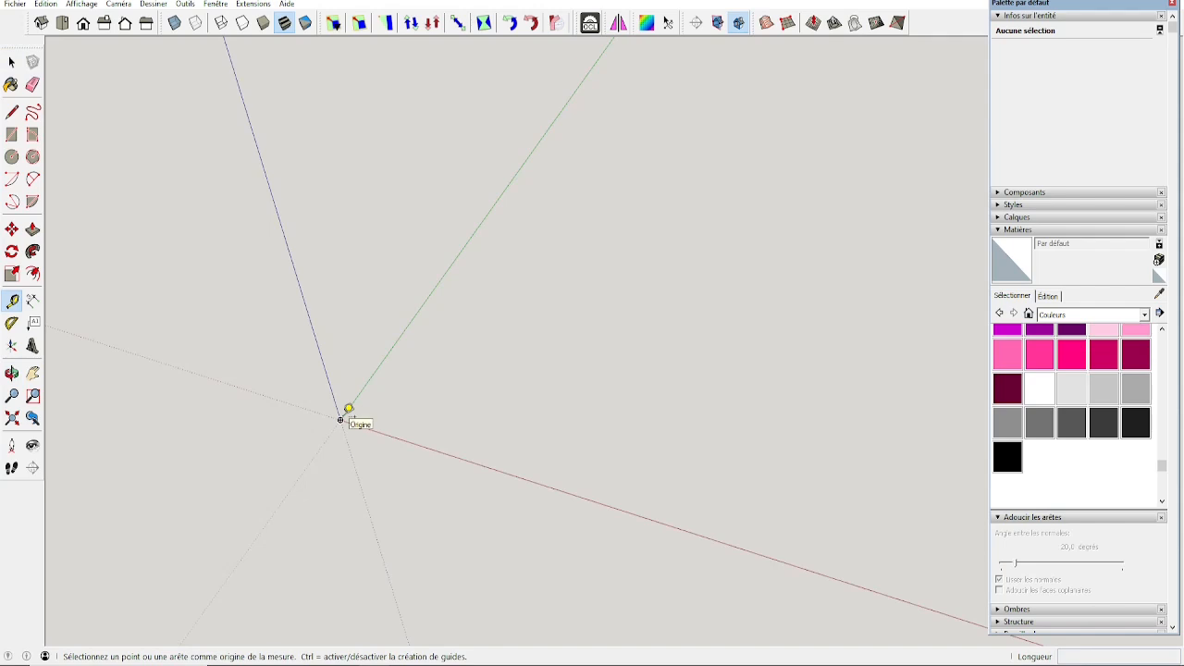
# Step: Draw a 25 × 1000 mm rectangle from the origin along the green axis
pyautogui.click(503, 217)
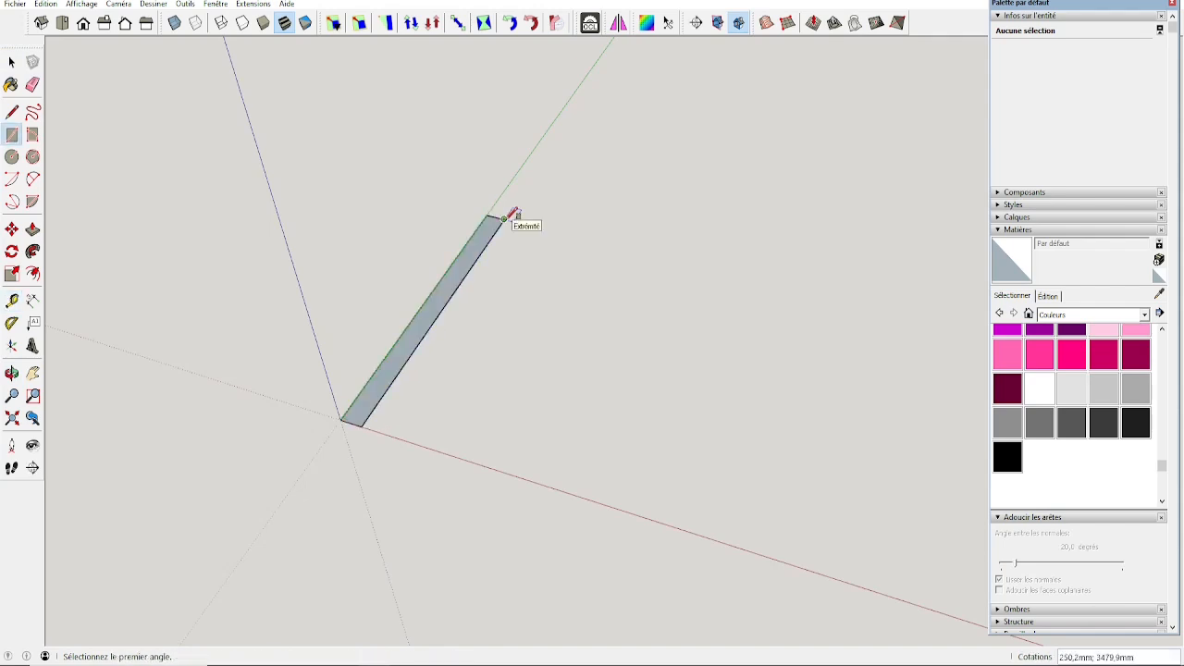
pyautogui.write('25')
pyautogui.press('Return')
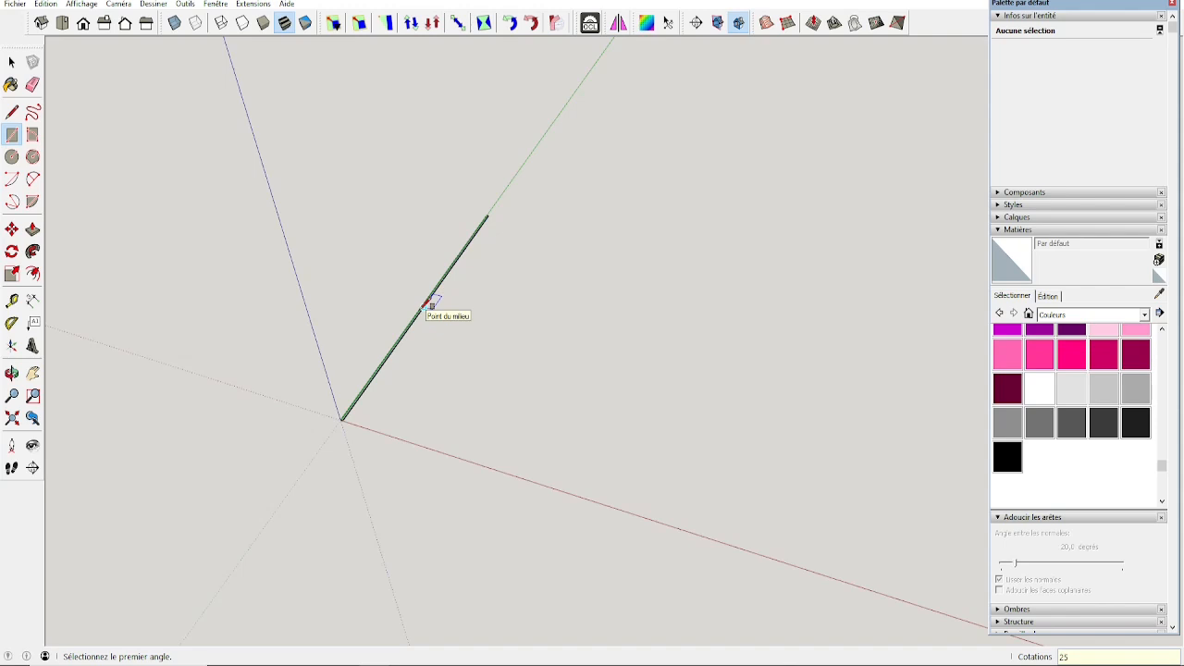
pyautogui.press('Return')
# Step: Push/Pull the narrow rectangle upward about 632 mm to form a vertical panel
pyautogui.scroll(5, 383, 359)
pyautogui.press('p')
pyautogui.click(387, 360)
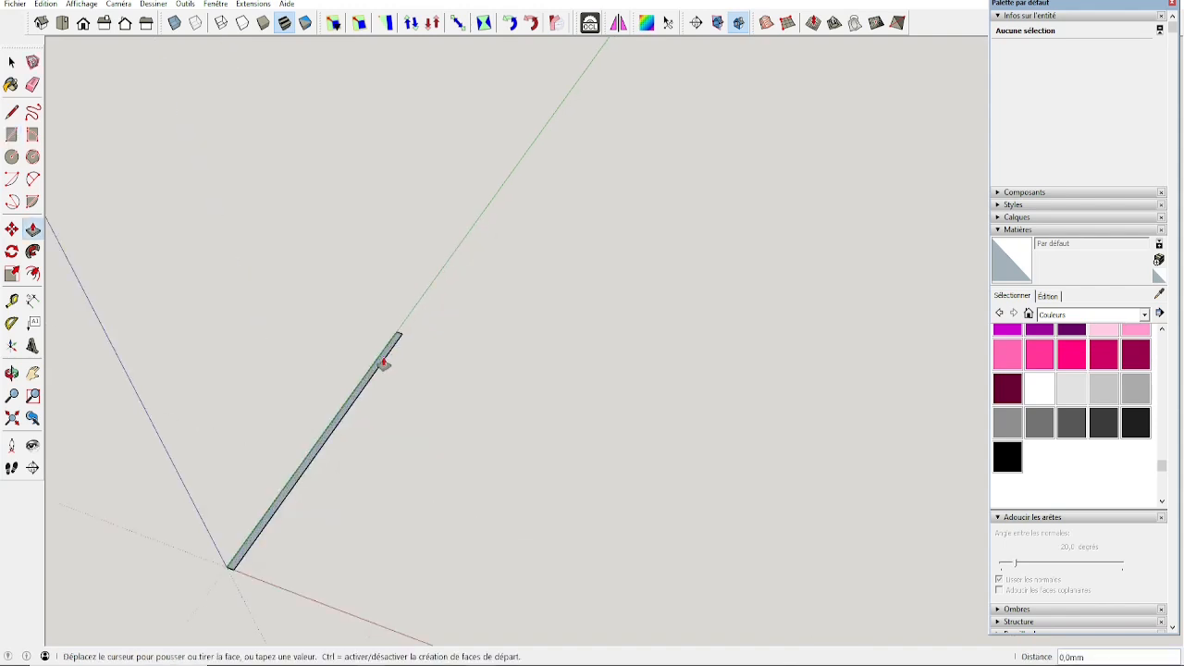
pyautogui.click(351, 202)
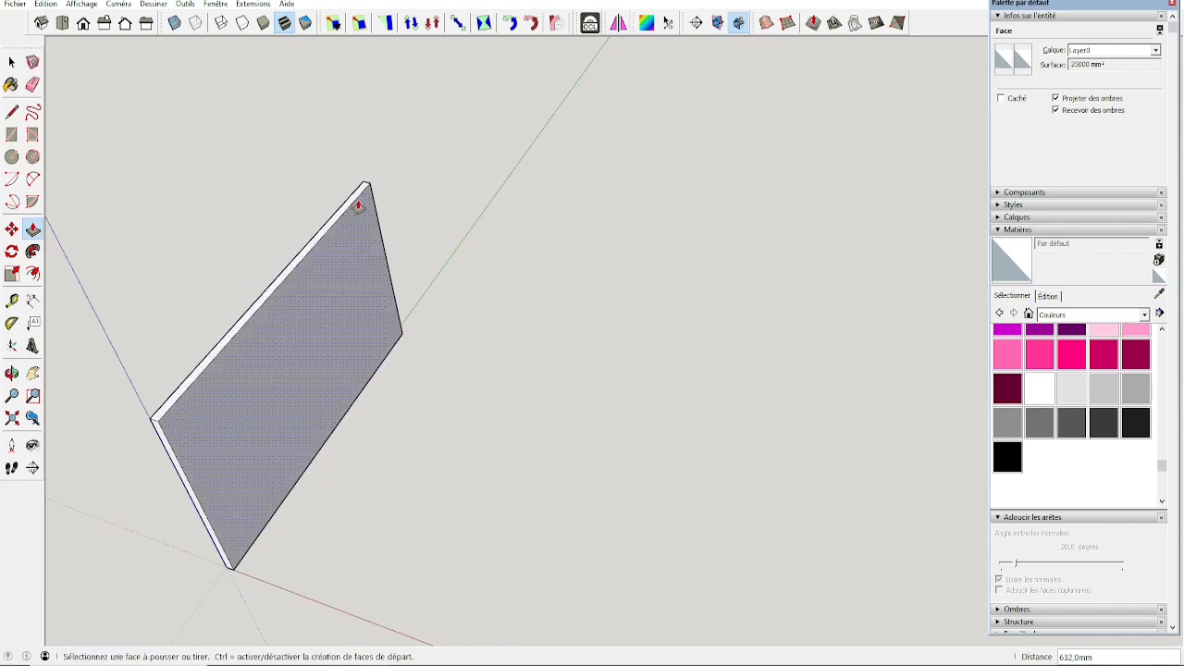
# Step: Copy the whole panel 50 mm along the red axis and repeat the copy 20 times
pyautogui.press('space')
pyautogui.scroll(-3, 453, 324)
pyautogui.moveTo(452, 328); pyautogui.dragTo(413, 250, button='middle')
pyautogui.tripleClick(245, 313)
pyautogui.moveTo(225, 354); pyautogui.dragTo(335, 311, button='middle')
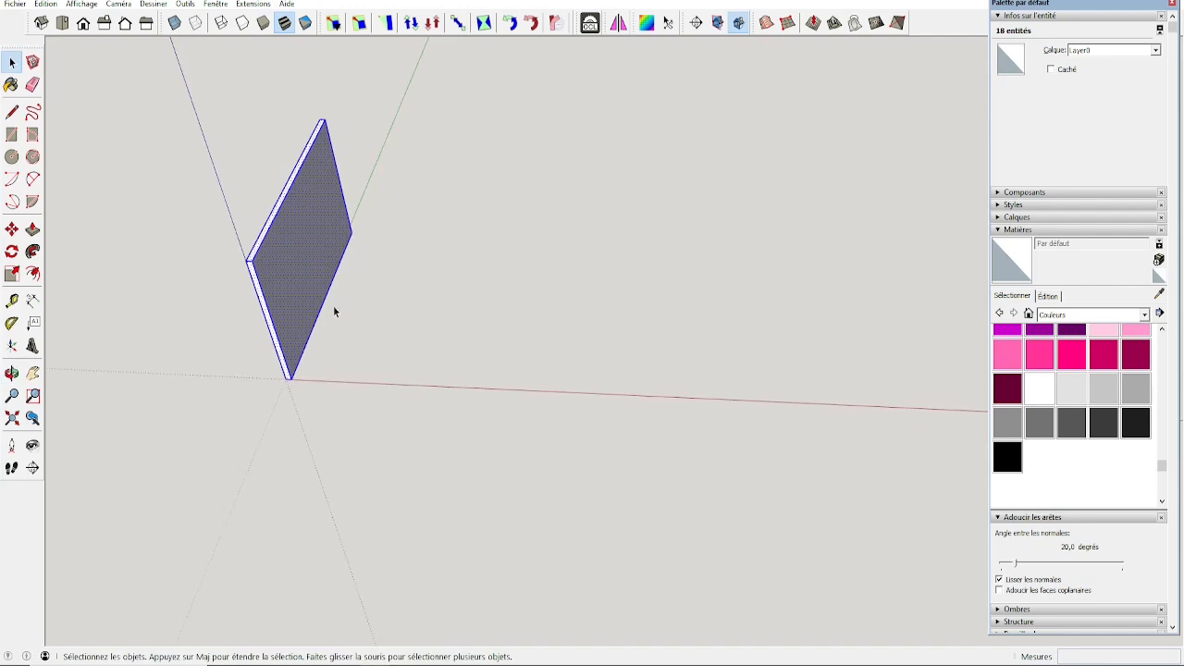
pyautogui.press('m')
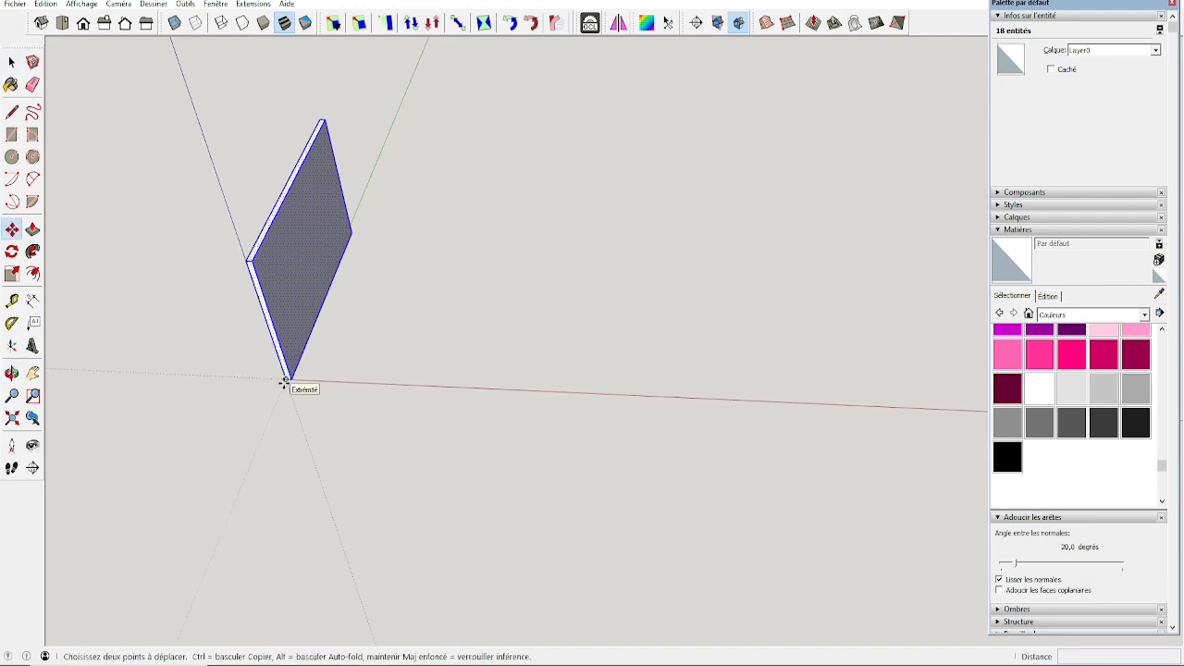
pyautogui.click(285, 381)
pyautogui.press('ctrl')
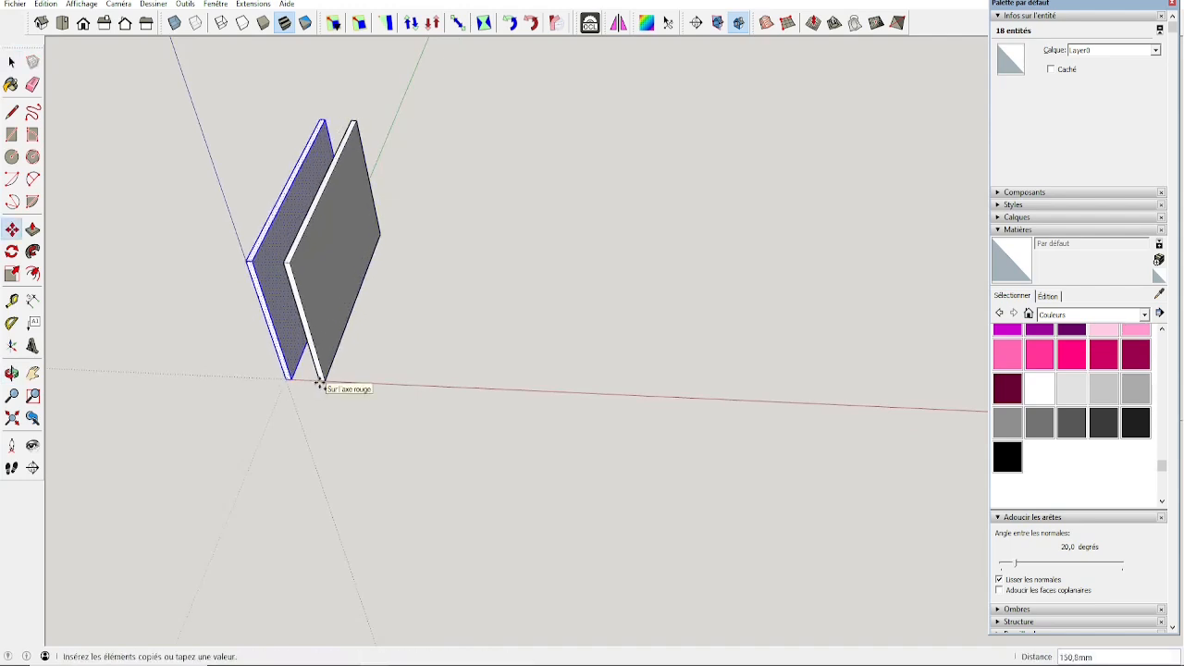
pyautogui.write('5')
pyautogui.write('0')
pyautogui.press('Return')
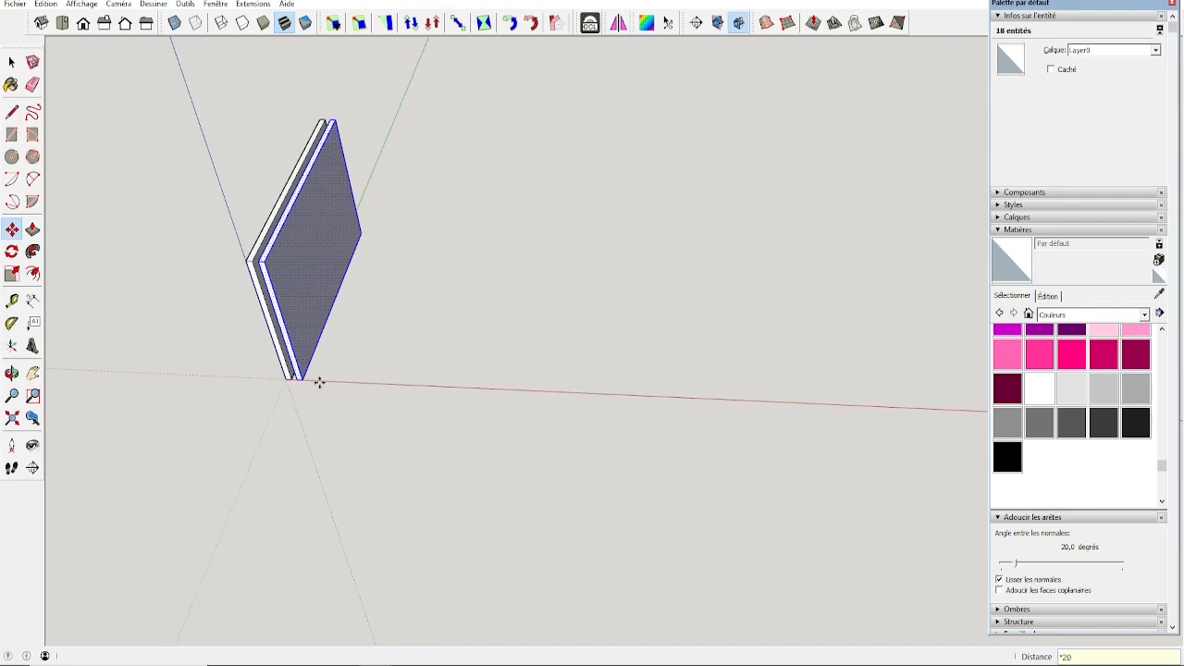
pyautogui.press('Return')
# Step: Place a guide line parallel to the panels at 1000 mm along the red axis and inspect the last panel against it
pyautogui.hotkey('ctrl', 't')
pyautogui.press('t')
pyautogui.click(407, 89)
pyautogui.click(551, 93)
pyautogui.write('1000')
pyautogui.press('Return')
pyautogui.moveTo(514, 187); pyautogui.dragTo(476, 103, button='middle')
pyautogui.scroll(2, 544, 287)
pyautogui.press('space')
pyautogui.click(505, 357)
pyautogui.scroll(-3, 544, 328)
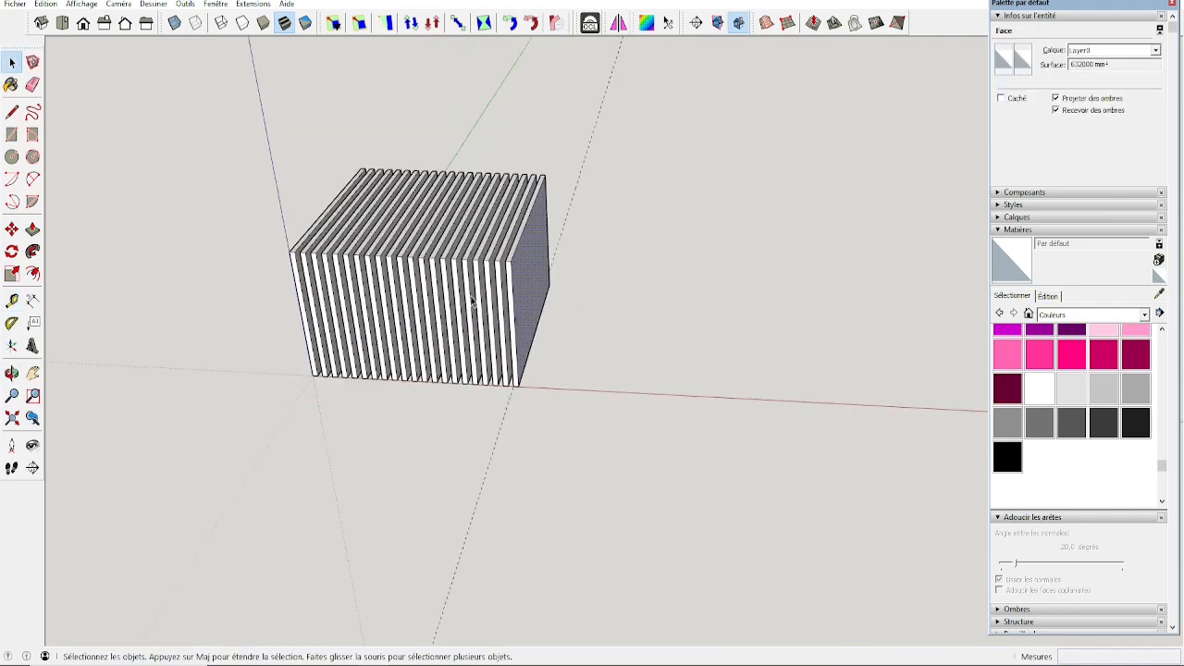
pyautogui.moveTo(489, 299); pyautogui.dragTo(602, 346, button='middle')
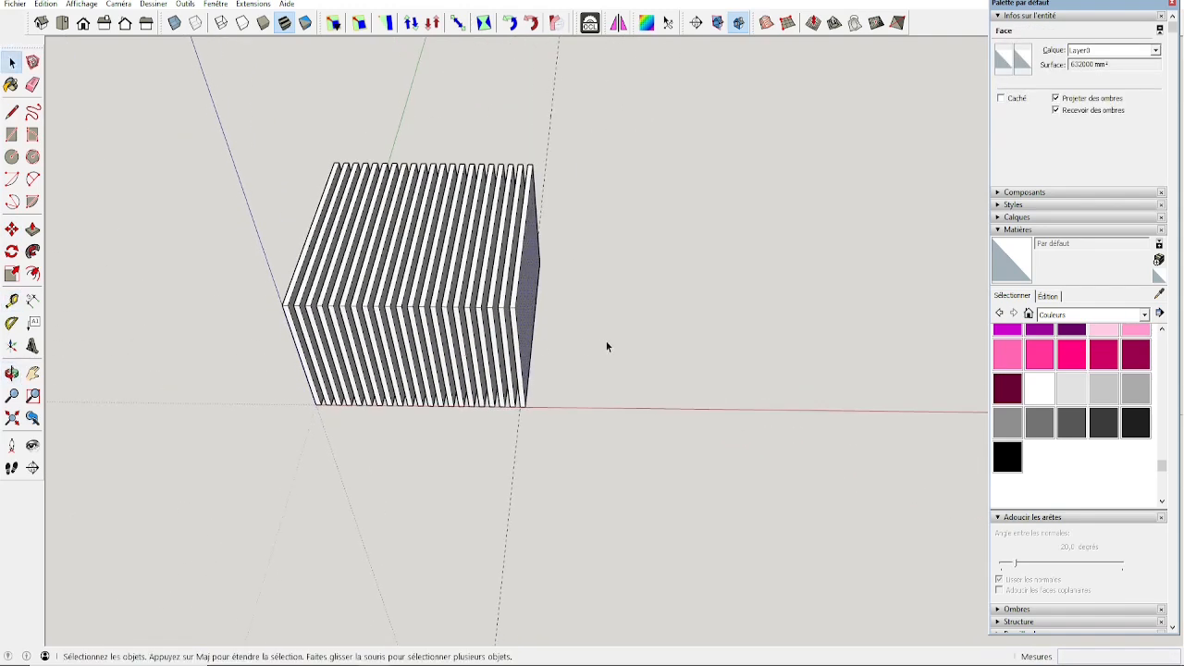
# Step: Draw a 1200 × 1200 mm horizontal square on the ground beside the last panel
pyautogui.press('r')
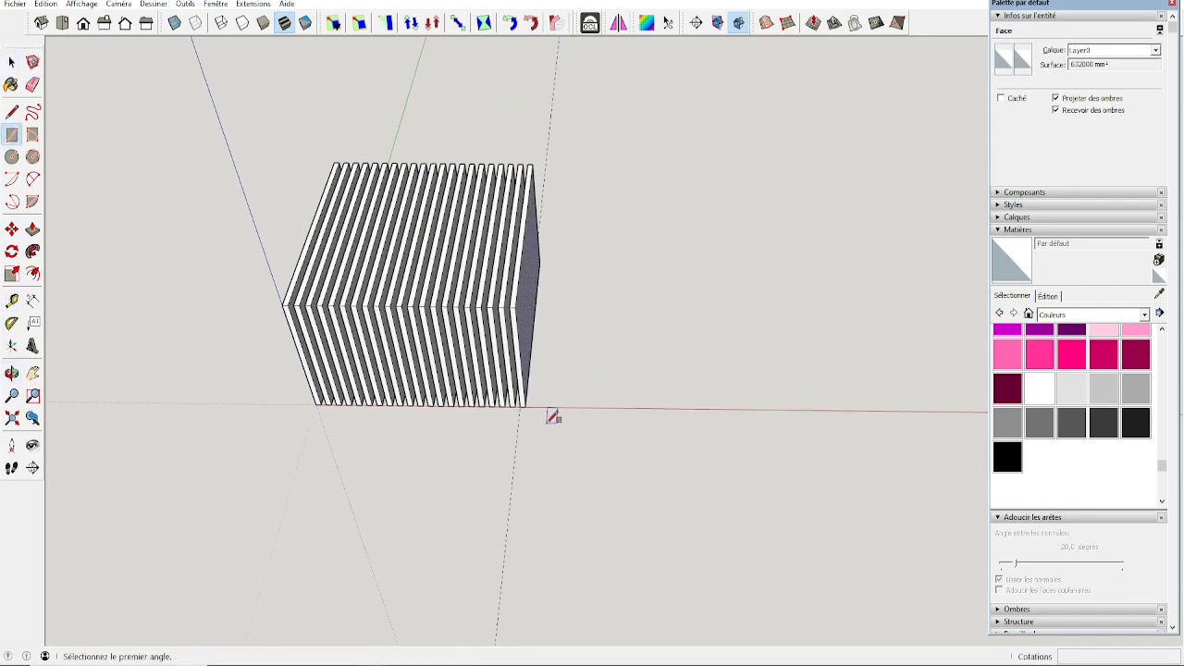
pyautogui.click(547, 423)
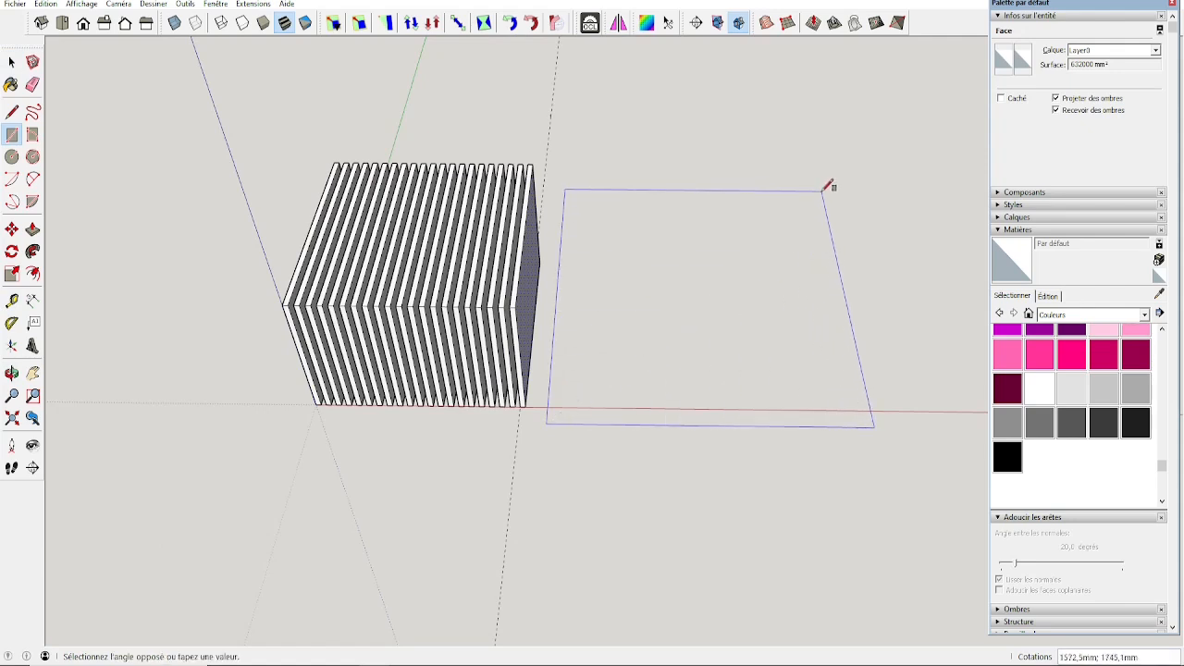
pyautogui.click(817, 204)
pyautogui.write('1200;120')
pyautogui.moveTo(793, 194); pyautogui.dragTo(393, 244, button='middle')
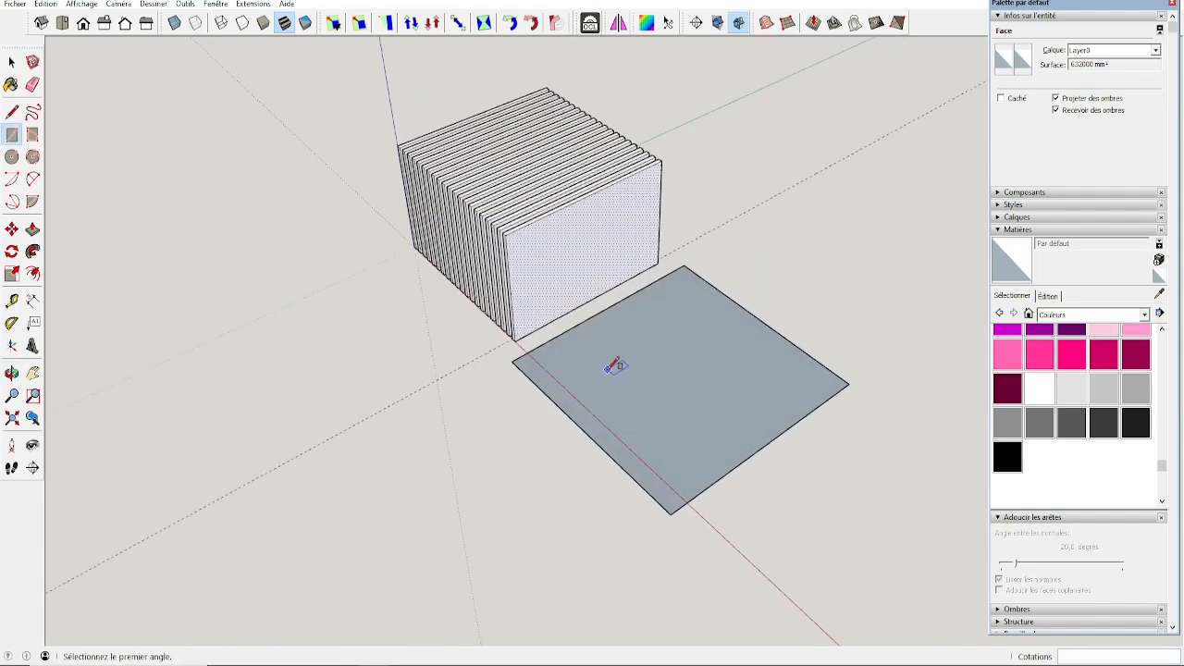
pyautogui.moveTo(603, 343); pyautogui.dragTo(748, 352, button='middle')
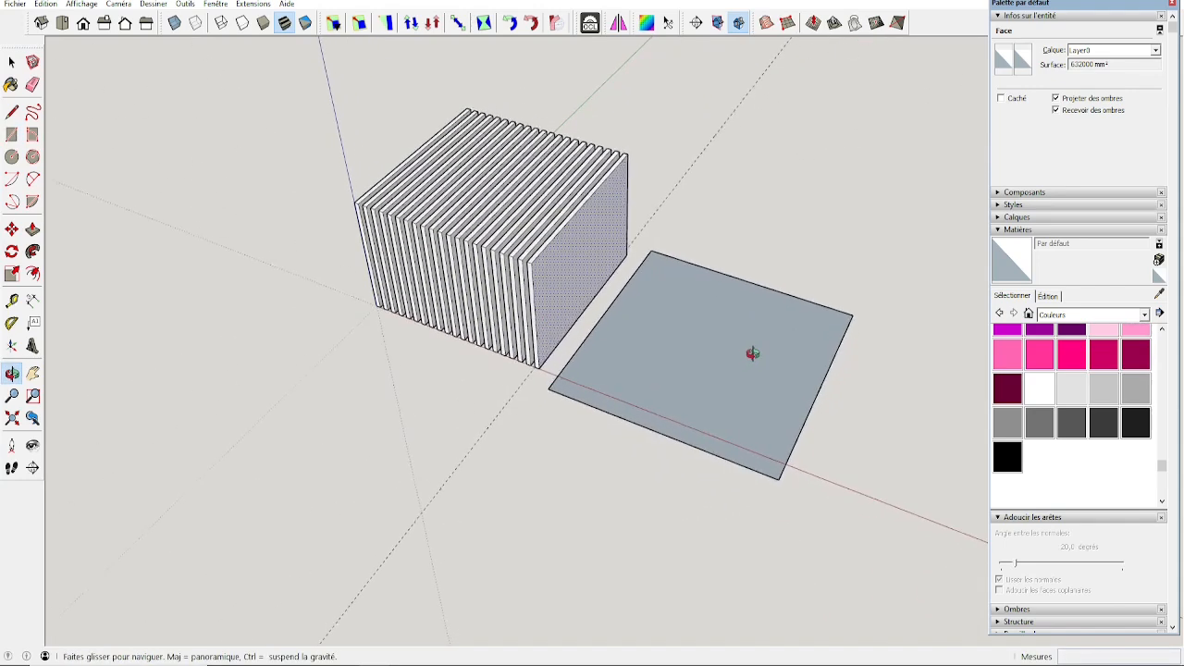
# Step: Reverse the square's face so that its front side points upward
pyautogui.moveTo(638, 382); pyautogui.dragTo(608, 396, button='middle')
pyautogui.press('space')
pyautogui.click(614, 380)
pyautogui.rightClick(608, 396)
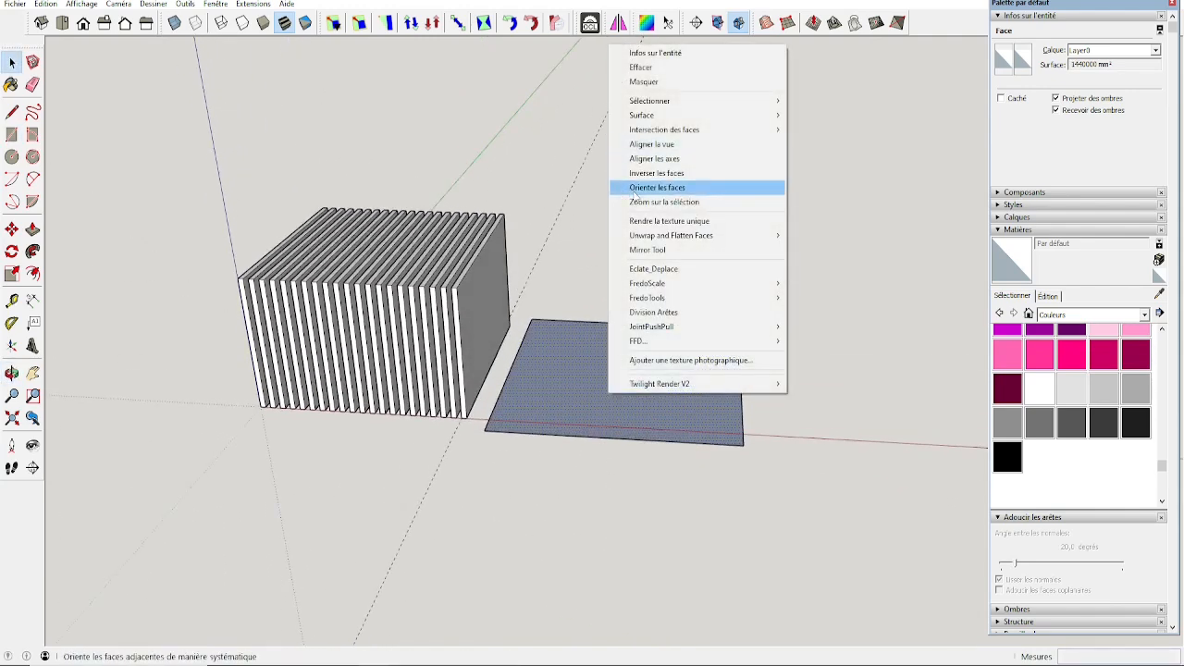
pyautogui.click(638, 188)
pyautogui.moveTo(639, 182); pyautogui.dragTo(633, 366, button='middle')
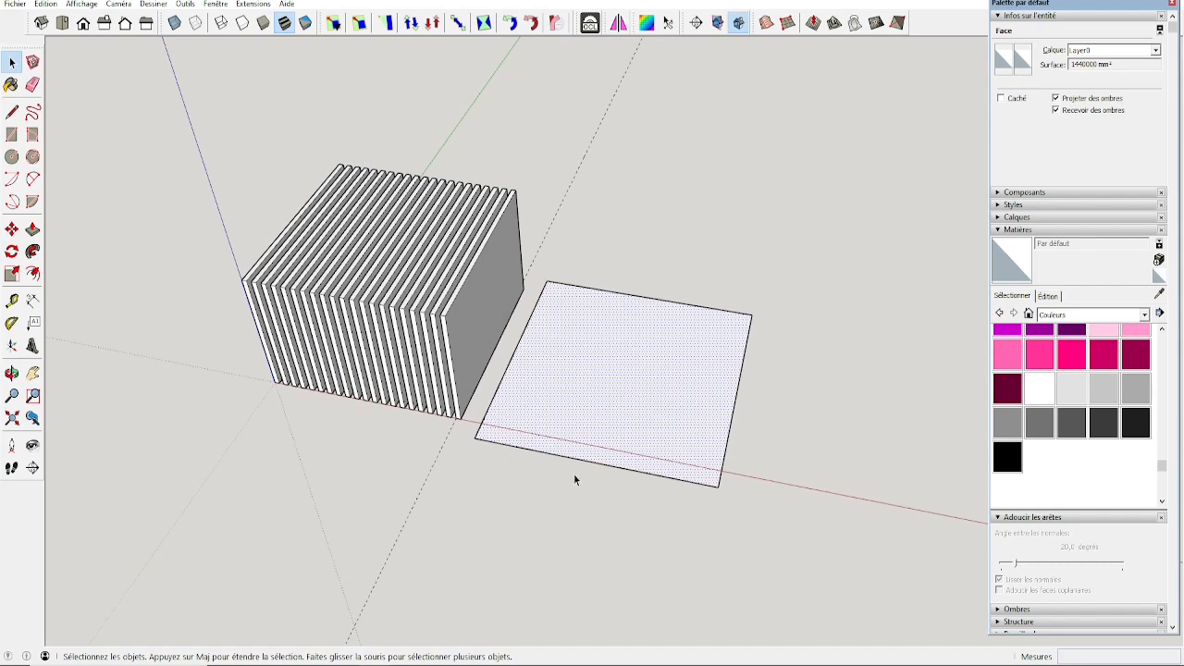
# Step: Copy the square about 1666 mm along the red axis
pyautogui.press('m')
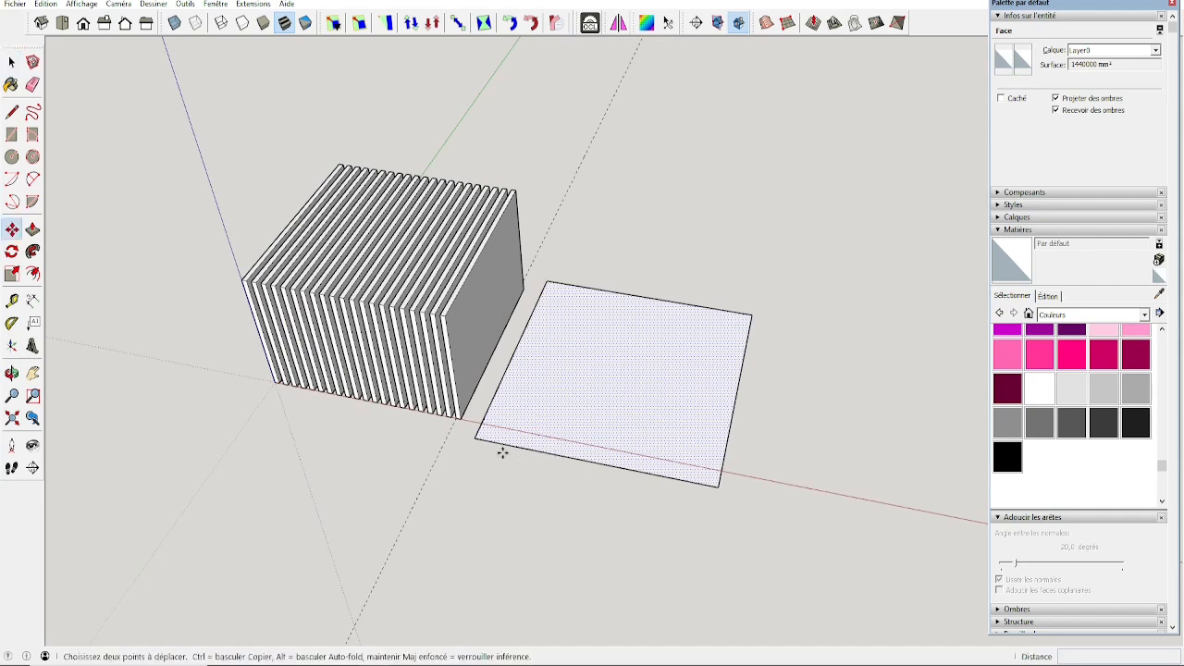
pyautogui.press('ctrl')
pyautogui.click(475, 438)
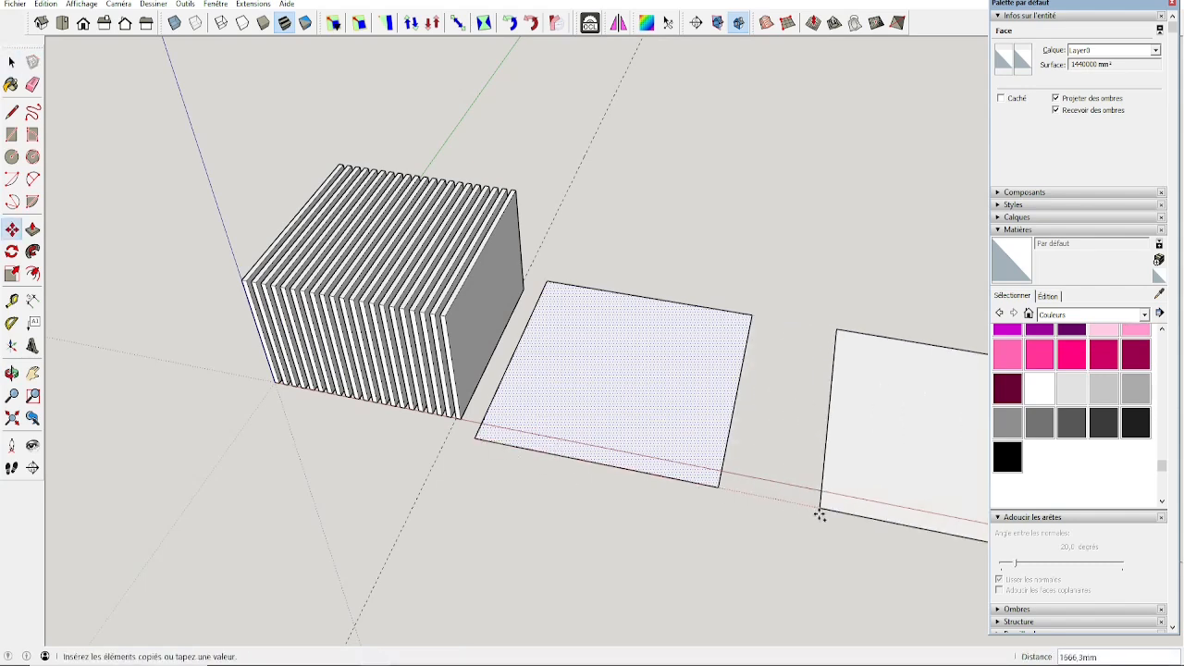
pyautogui.click(820, 509)
# Step: Draw two small concentric circles near one corner of the first square and two larger ones around the opposite corner
pyautogui.press('c')
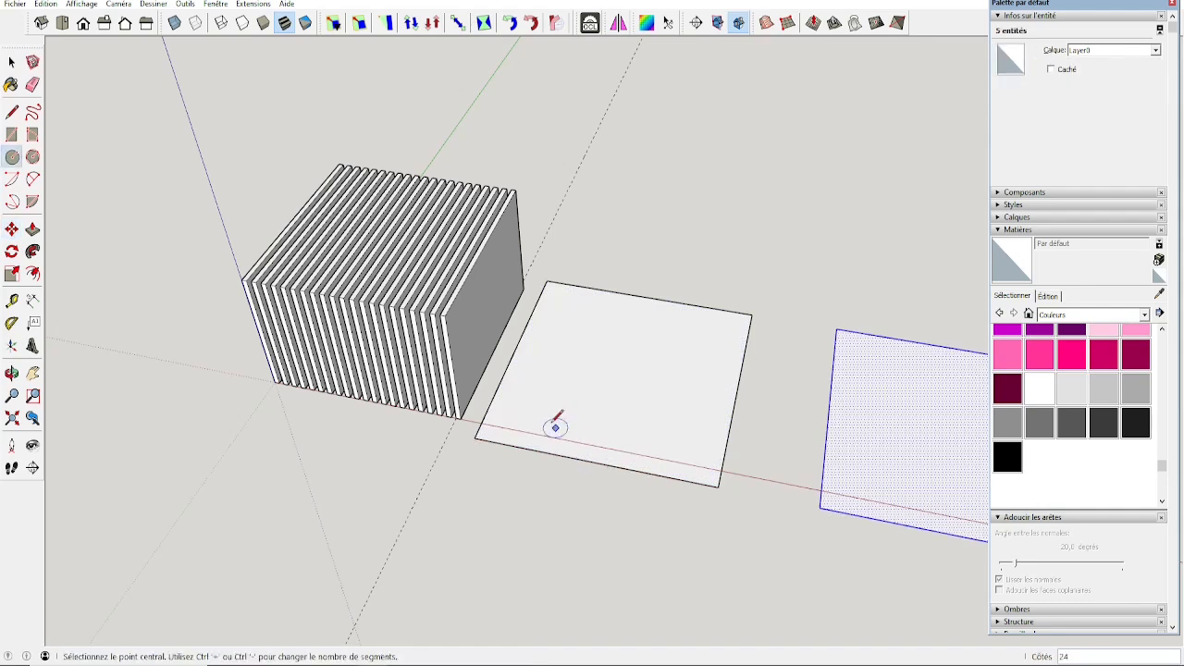
pyautogui.click(546, 397)
pyautogui.click(585, 365)
pyautogui.click(705, 340)
pyautogui.click(641, 419)
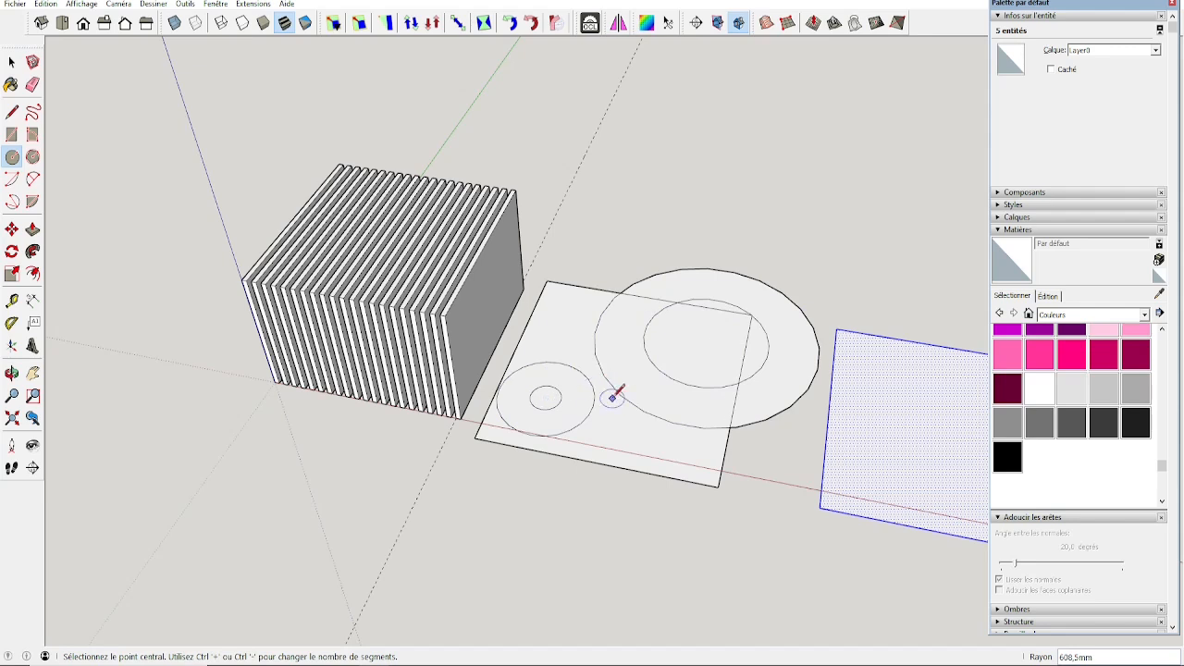
pyautogui.press('space')
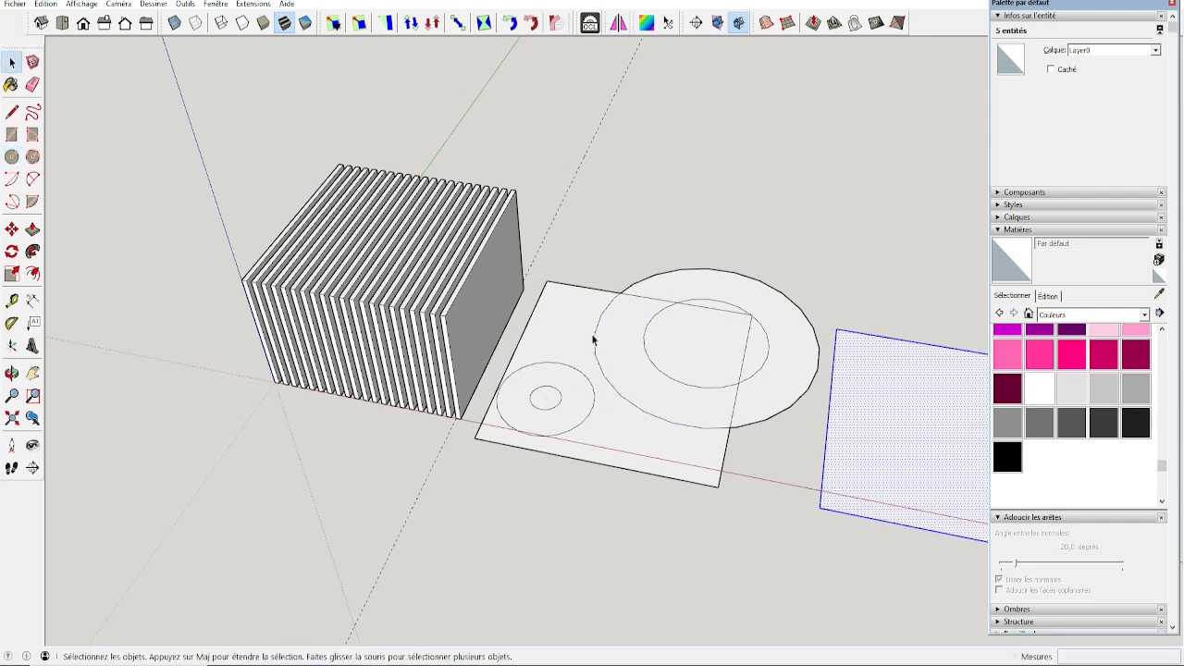
# Step: Erase the portions of the large circles that extend outside the first square
pyautogui.press('e')
pyautogui.moveTo(764, 423); pyautogui.dragTo(738, 299)
pyautogui.scroll(2, 612, 398)
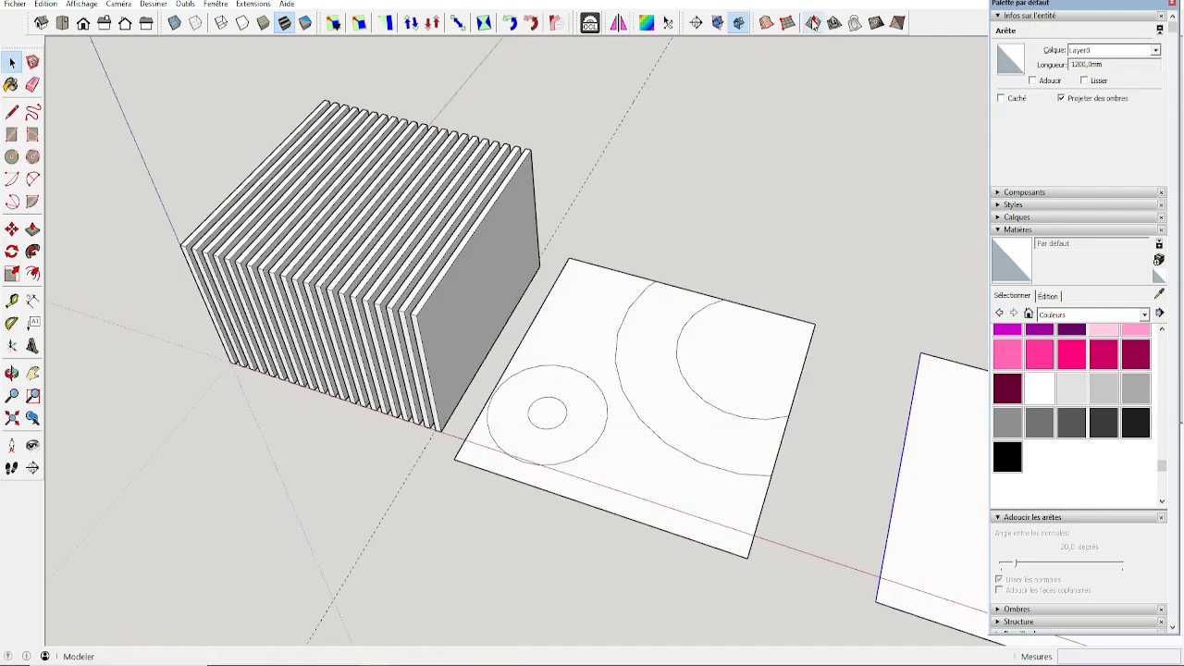
# Step: Try raising the outer small circle about 69 mm with the Smoove tool and select parts of the deformed square
pyautogui.click(599, 388)
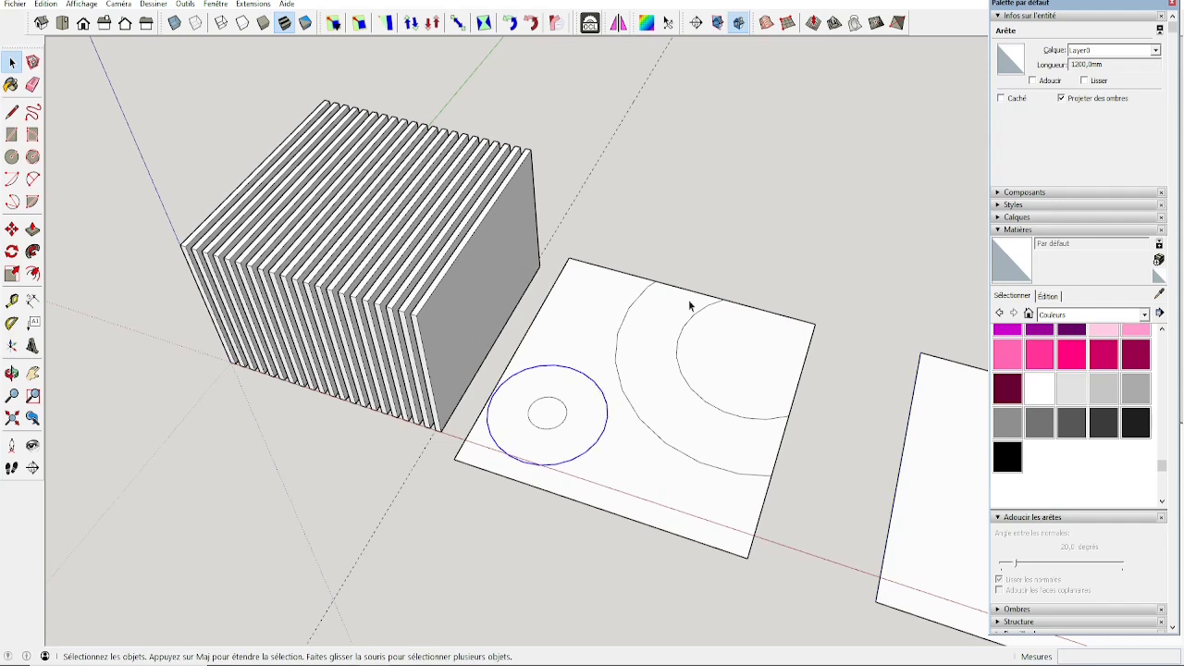
pyautogui.click(813, 22)
pyautogui.click(593, 381)
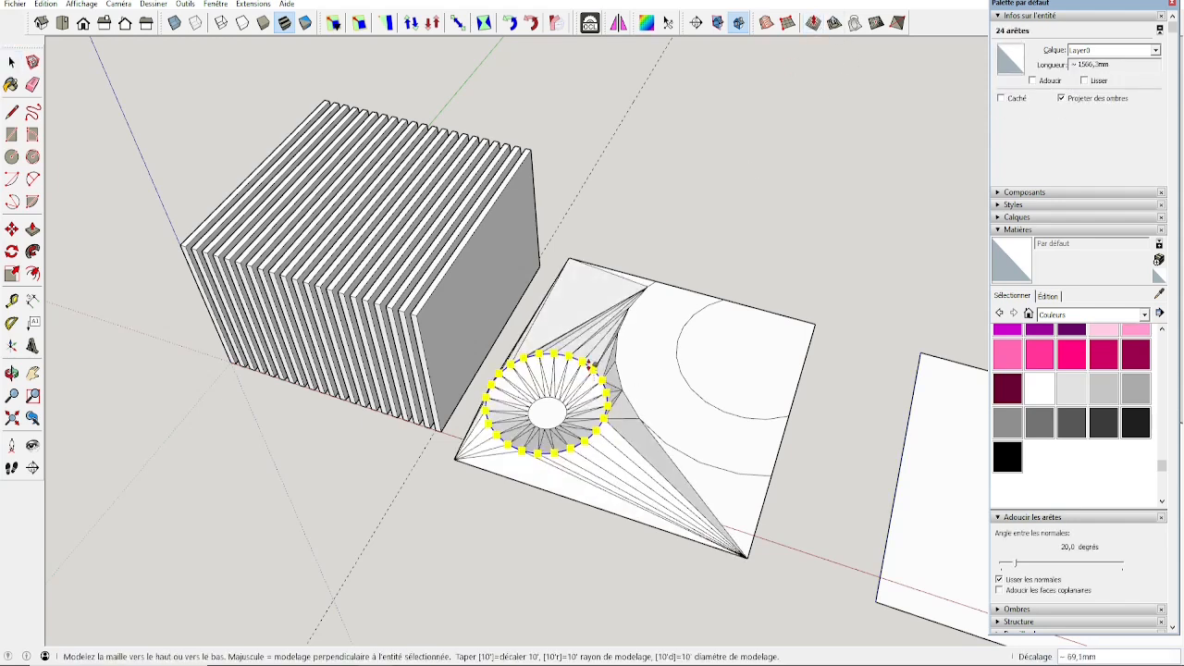
pyautogui.click(595, 367)
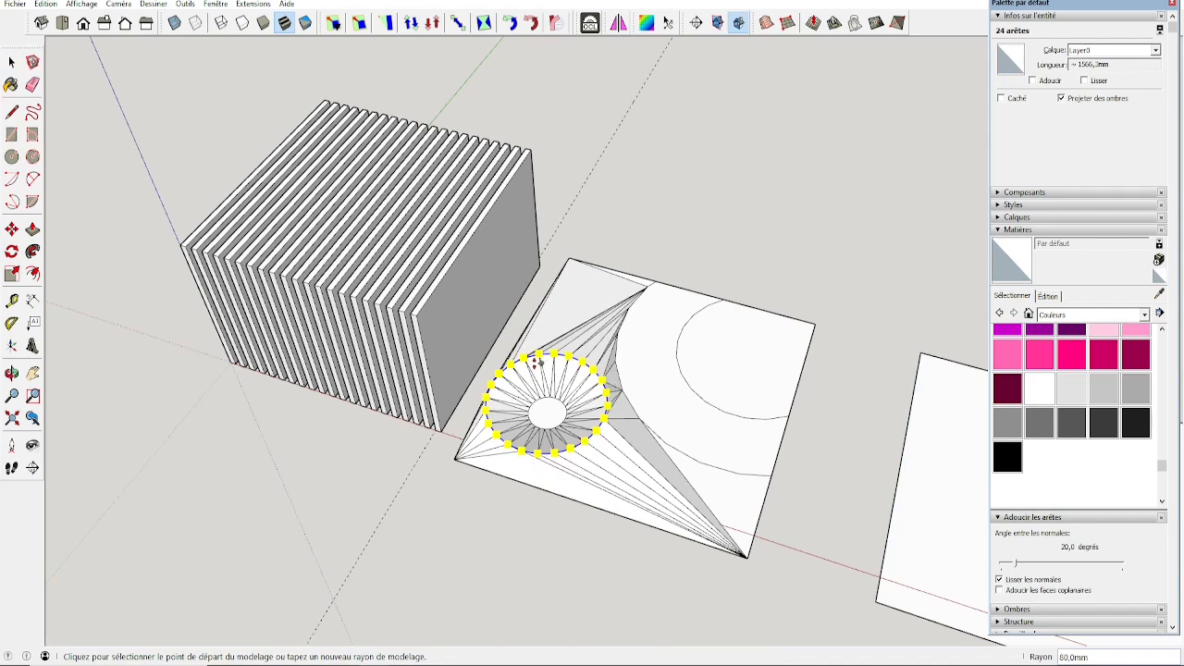
pyautogui.press('space')
pyautogui.click(579, 306)
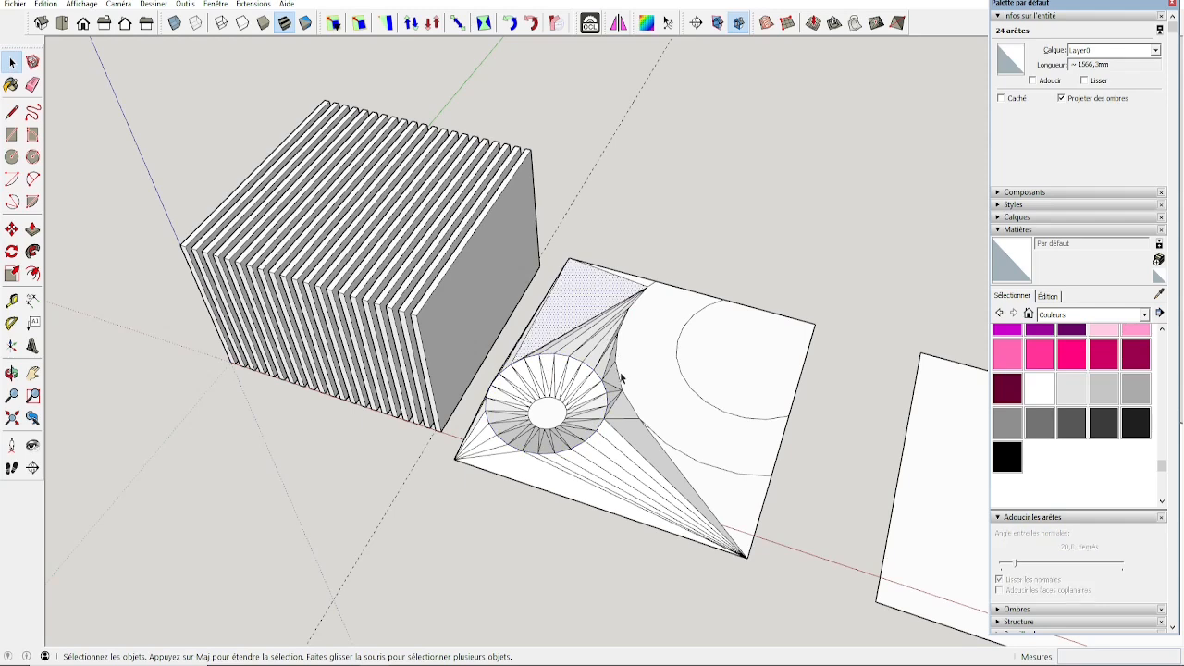
pyautogui.click(716, 410)
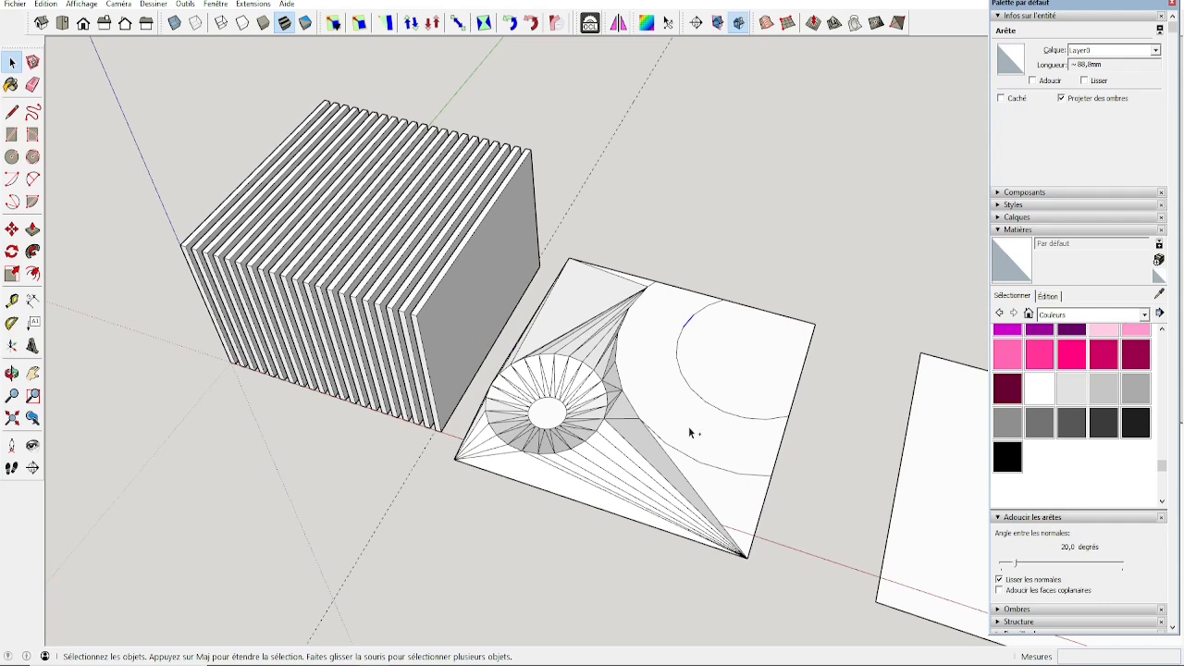
# Step: Undo the Smoove deformation, the erasures and all circles on the first square
pyautogui.hotkey('ctrl', 'z')
pyautogui.hotkey('ctrl', 'z')
pyautogui.hotkey('ctrl', 'z')
pyautogui.hotkey('ctrl', 'z')
pyautogui.hotkey('ctrl', 'z')
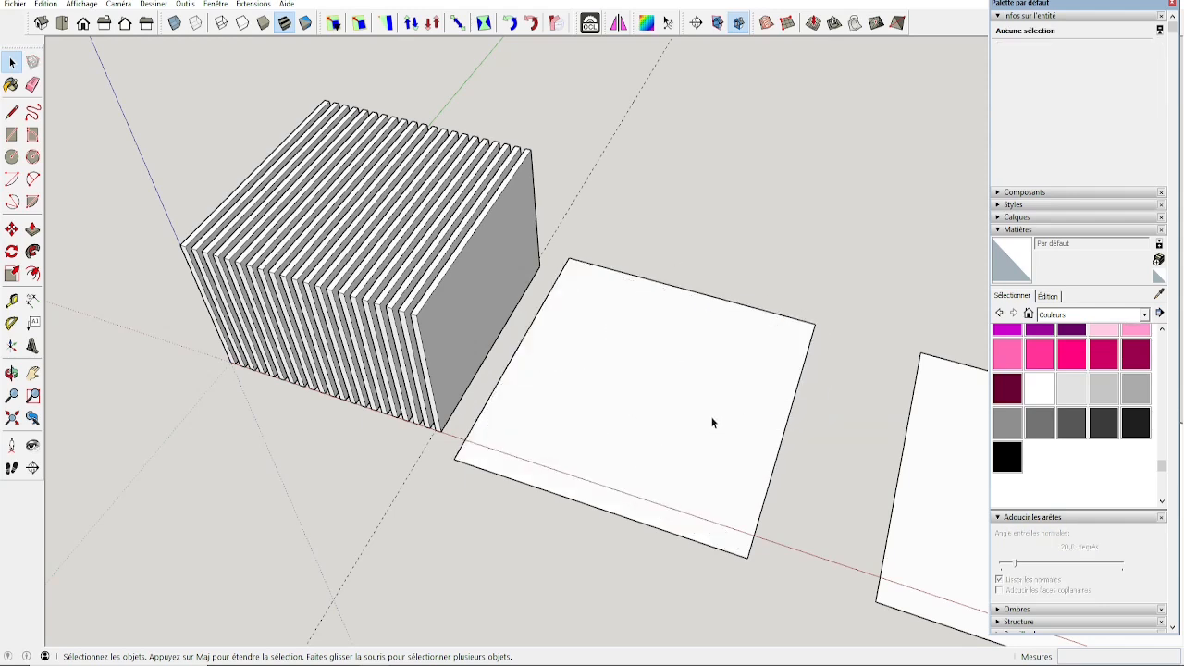
# Step: Try drawing two concentric circles on the second square, the outer one about 206 mm in radius, and undo both
pyautogui.keyDown('shift'); pyautogui.moveTo(972, 567); pyautogui.dragTo(727, 462, button='middle'); pyautogui.keyUp('shift')
pyautogui.press('c')
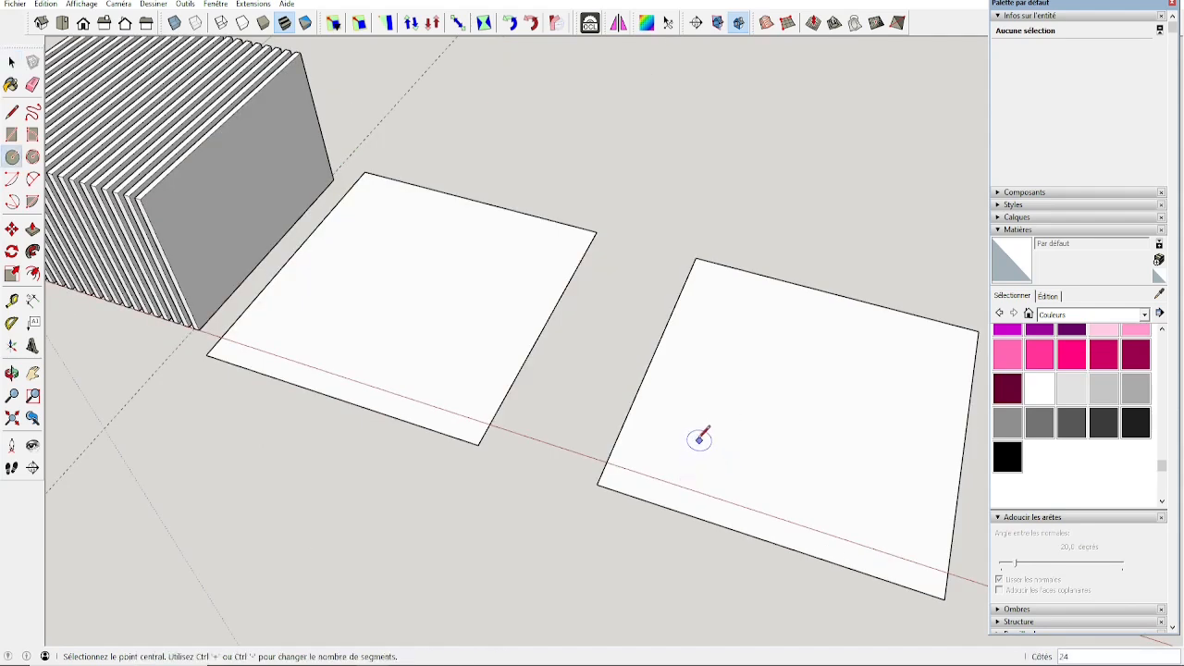
pyautogui.click(686, 444)
pyautogui.click(731, 418)
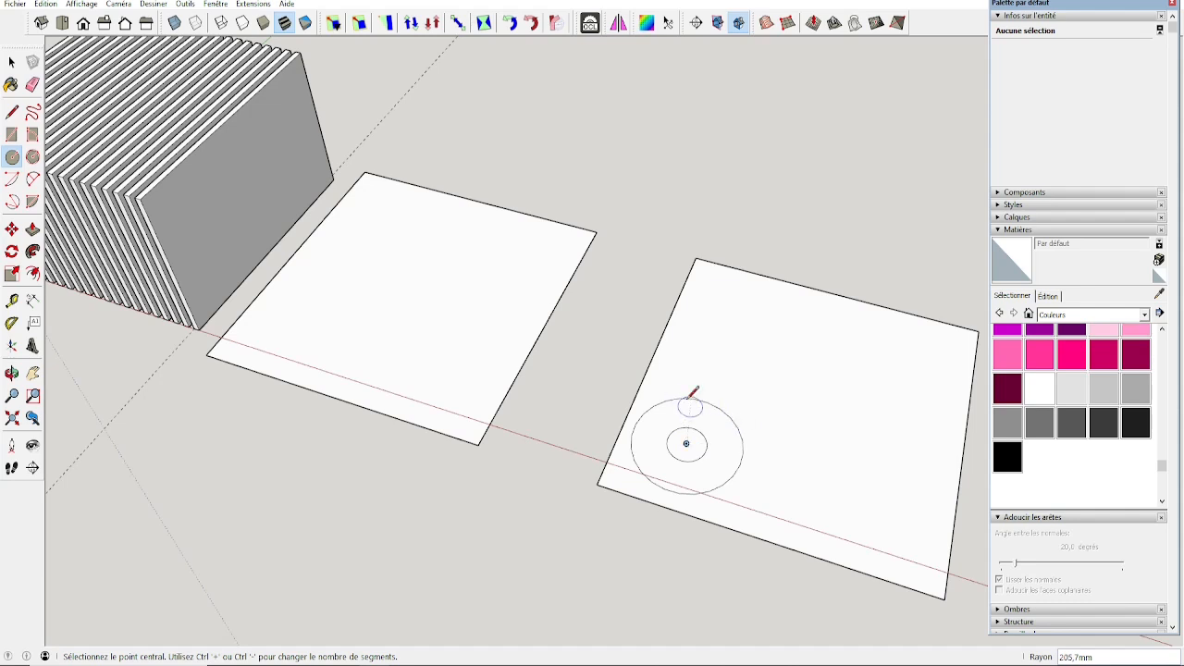
pyautogui.press('space')
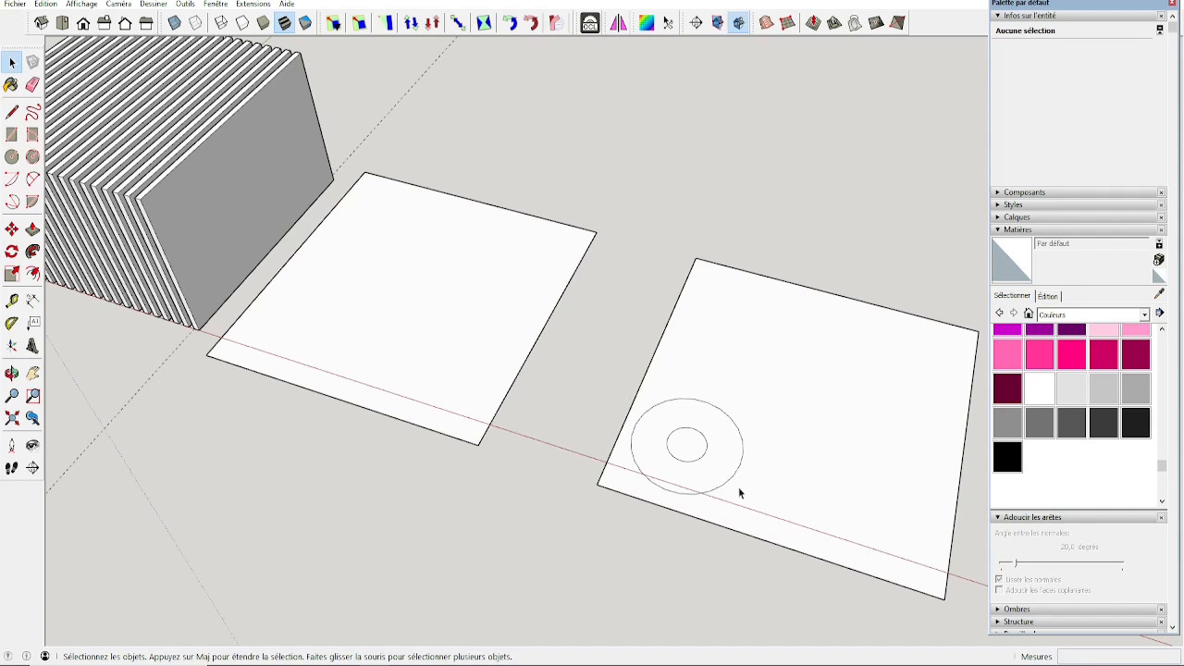
pyautogui.hotkey('ctrl', 'z')
pyautogui.hotkey('ctrl', 'z')
# Step: Copy the first square's edge facing the panels 25 mm inward and repeat the copy 48 times across the square
pyautogui.click(263, 294)
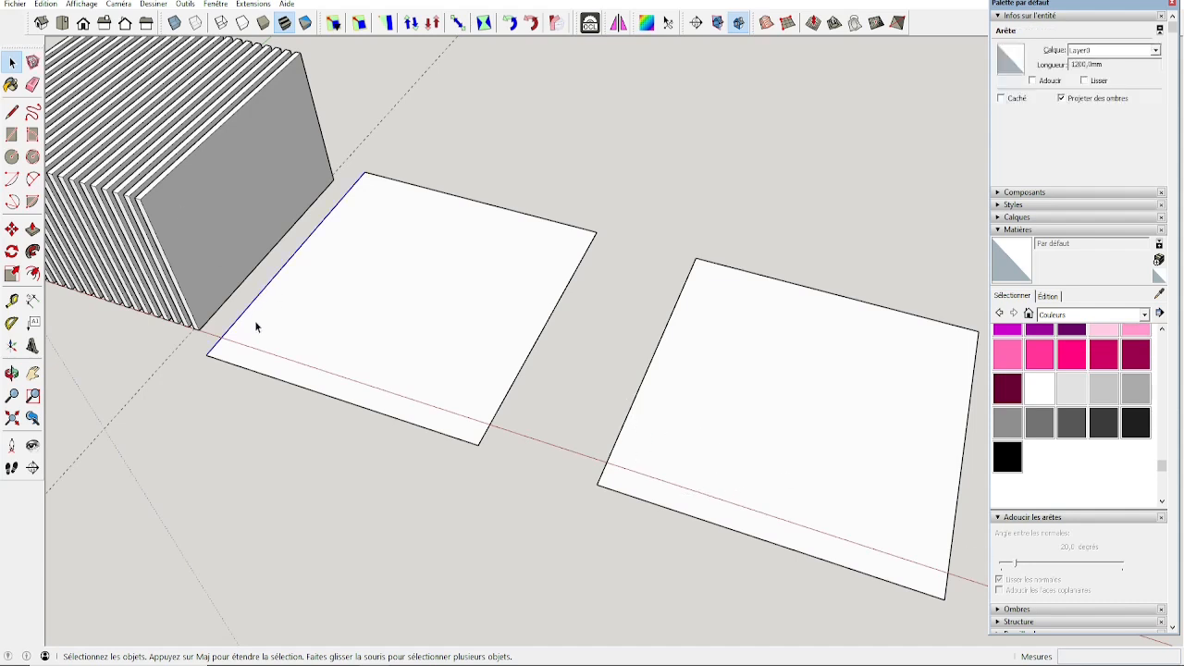
pyautogui.press('m')
pyautogui.press('ctrl')
pyautogui.click(217, 341)
pyautogui.write('25')
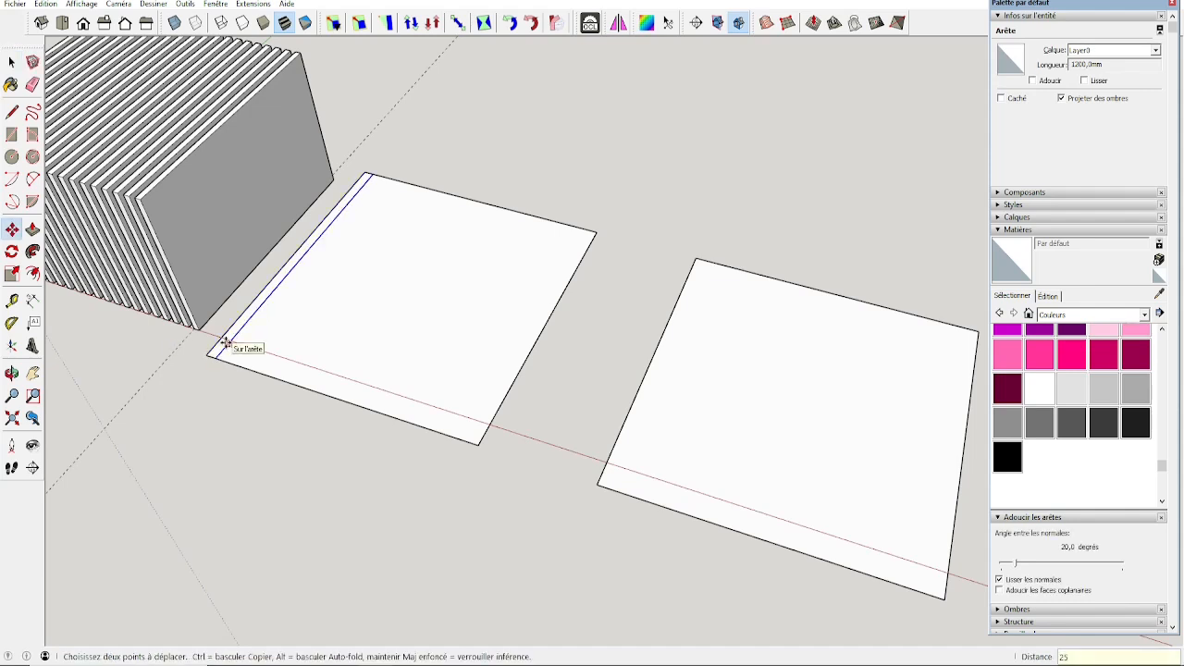
pyautogui.press('Return')
pyautogui.write('*48')
pyautogui.press('Return')
# Step: Copy the first square's front edge at 25 mm spacing, repeated 48 times, to complete a square grid
pyautogui.press('space')
pyautogui.moveTo(189, 343); pyautogui.dragTo(487, 473)
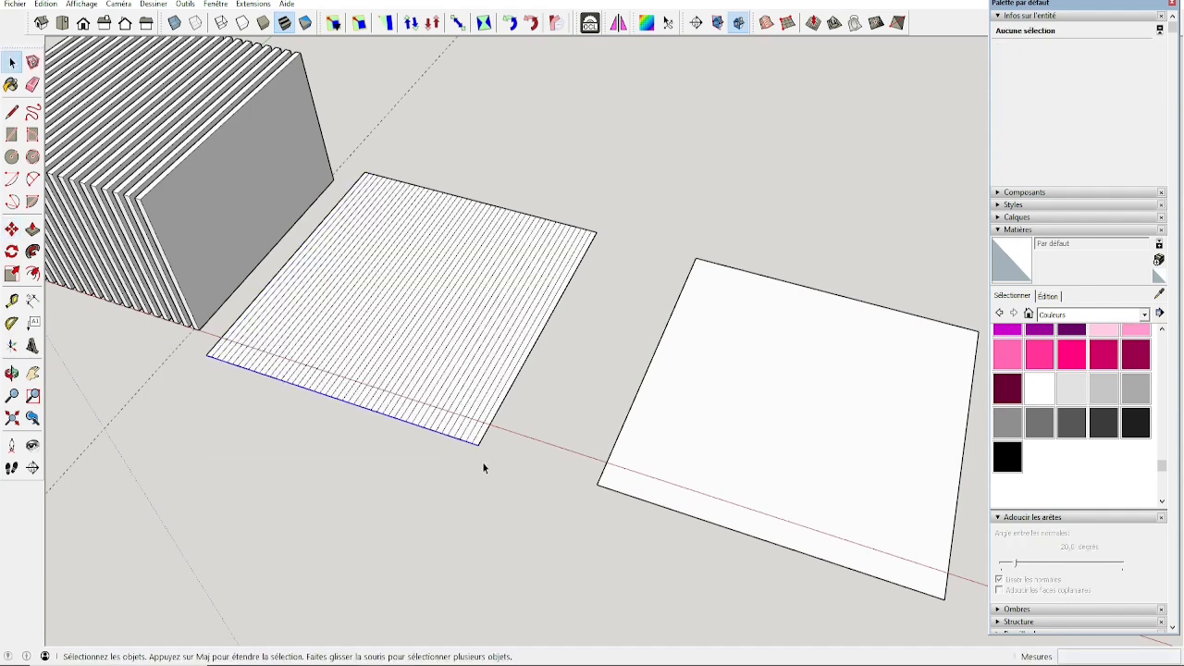
pyautogui.press('m')
pyautogui.press('ctrl')
pyautogui.click(478, 445)
pyautogui.write('25')
pyautogui.press('Return')
pyautogui.write('*48')
pyautogui.press('Return')
pyautogui.press('space')
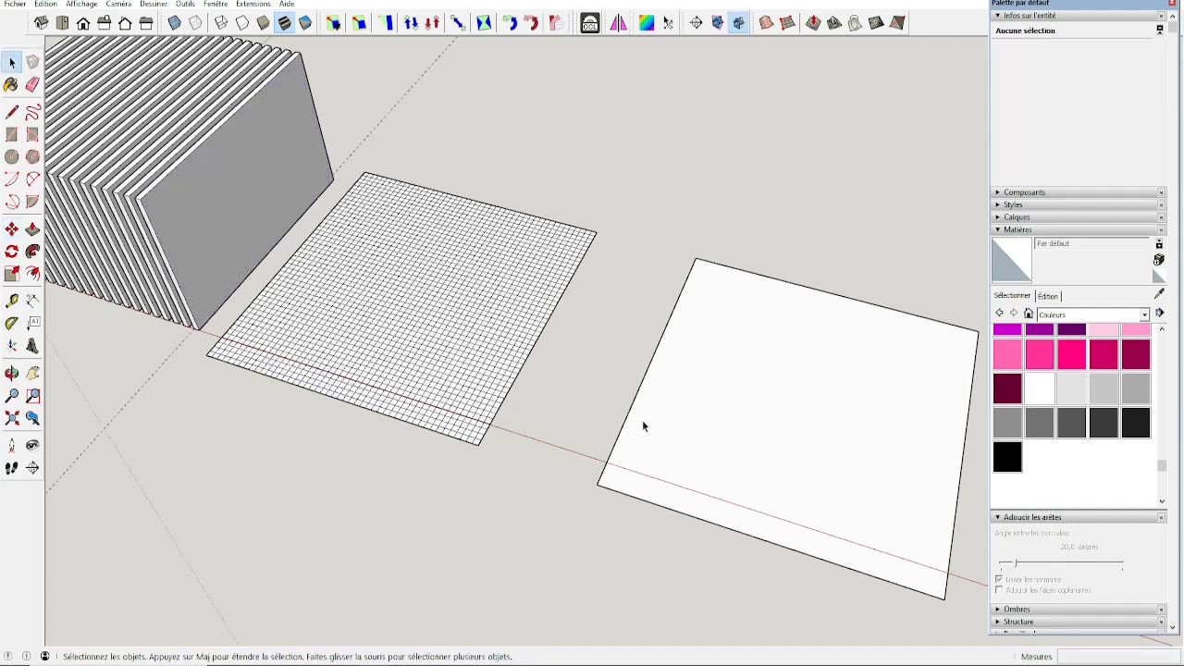
# Step: Draw four concentric circles near the second square's corner closest to the grid, the largest about 458 mm in radius
pyautogui.press('c')
pyautogui.click(656, 455)
pyautogui.click(682, 451)
pyautogui.click(656, 455)
pyautogui.click(664, 453)
pyautogui.click(656, 455)
pyautogui.click(722, 448)
pyautogui.click(656, 455)
pyautogui.click(782, 447)
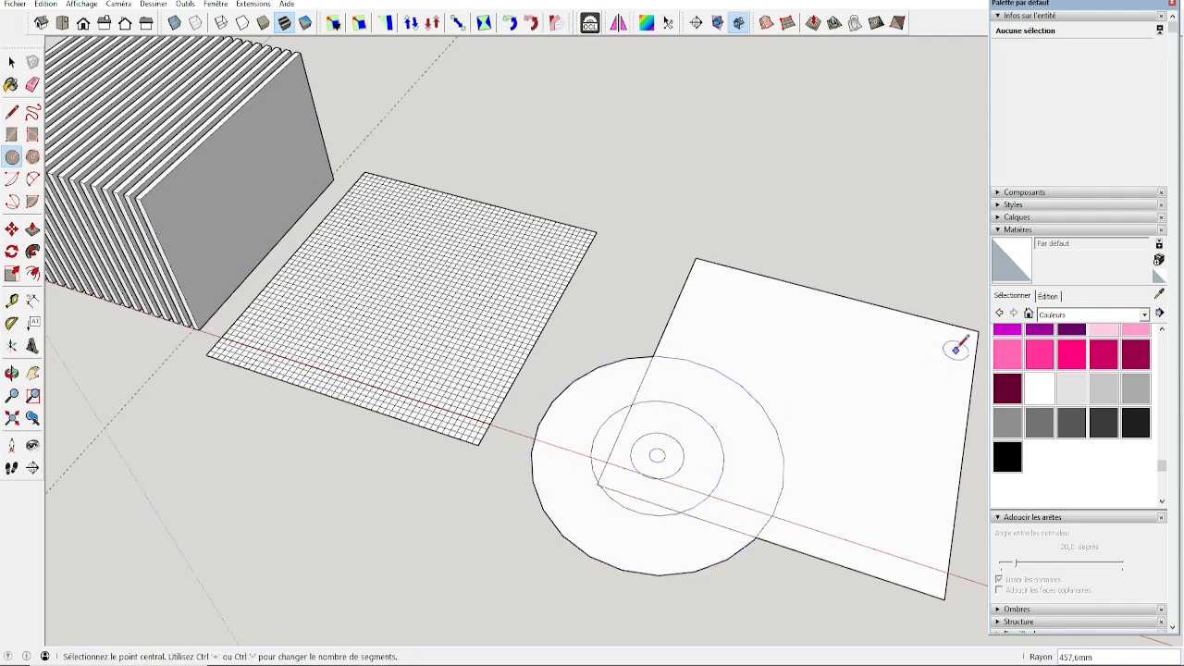
# Step: Draw four concentric circles centred near the opposite corner of the second square, with the larger ones extending past its edges
pyautogui.moveTo(957, 348); pyautogui.dragTo(945, 357)
pyautogui.click(958, 348)
pyautogui.click(926, 377)
pyautogui.click(957, 348)
pyautogui.click(894, 425)
pyautogui.click(957, 347)
pyautogui.click(848, 470)
# Step: Draw three joined Bezier curves forming a wavy line across the second square, running diagonally between the two sets of circles
pyautogui.click(152, 4)
pyautogui.click(198, 103)
pyautogui.click(688, 278)
pyautogui.click(747, 379)
pyautogui.click(748, 322)
pyautogui.click(688, 330)
pyautogui.click(792, 444)
pyautogui.click(944, 592)
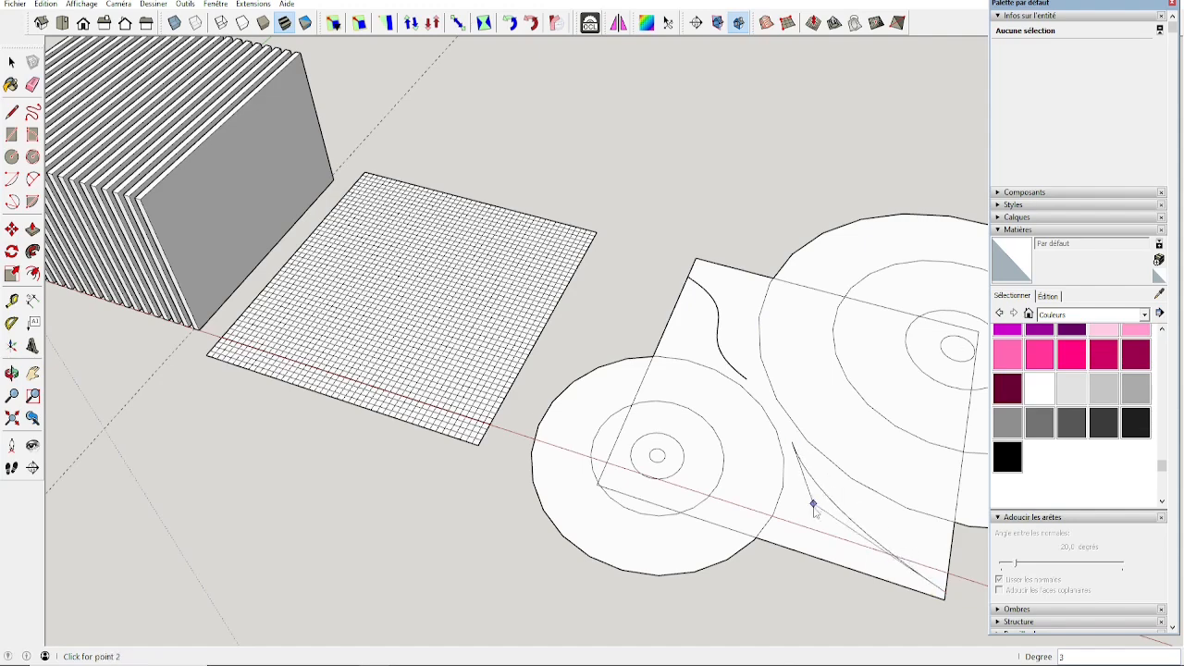
pyautogui.click(837, 479)
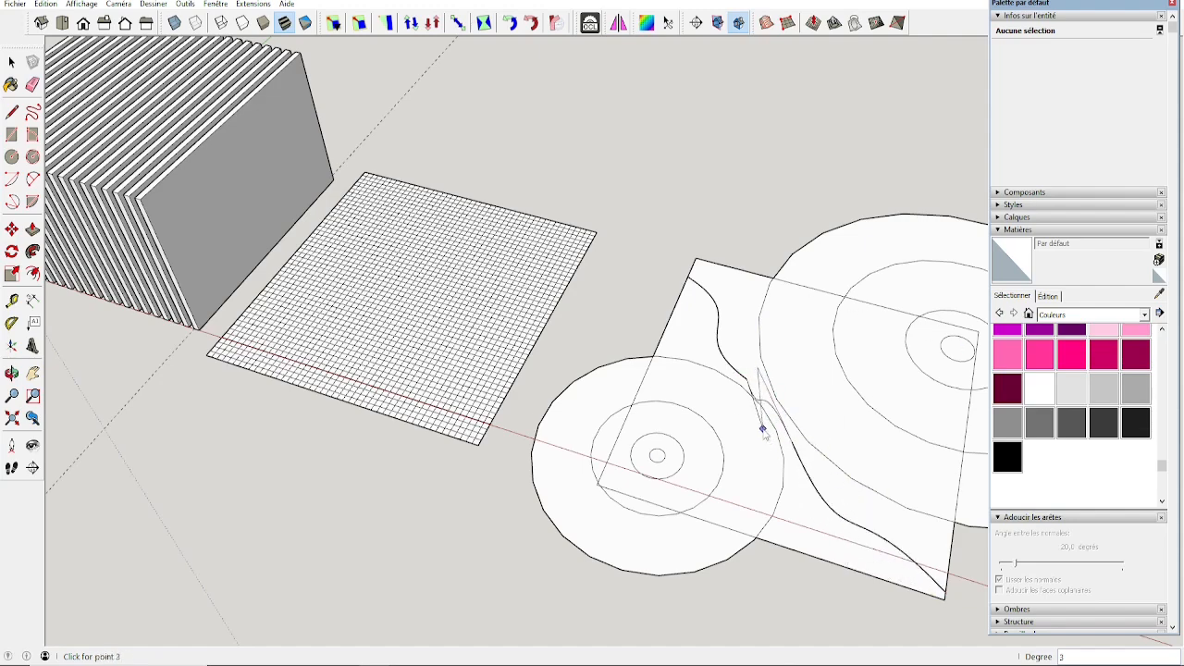
pyautogui.click(766, 432)
# Step: Erase the parts of the circles that extend beyond the second square's edges
pyautogui.moveTo(766, 432); pyautogui.dragTo(772, 415, button='middle')
pyautogui.scroll(-4, 772, 416)
pyautogui.press('space')
pyautogui.press('e')
pyautogui.moveTo(827, 407); pyautogui.dragTo(745, 546)
pyautogui.moveTo(629, 546); pyautogui.dragTo(594, 415)
pyautogui.scroll(-2, 593, 415)
pyautogui.moveTo(593, 416); pyautogui.dragTo(687, 372, button='middle')
pyautogui.scroll(4, 657, 438)
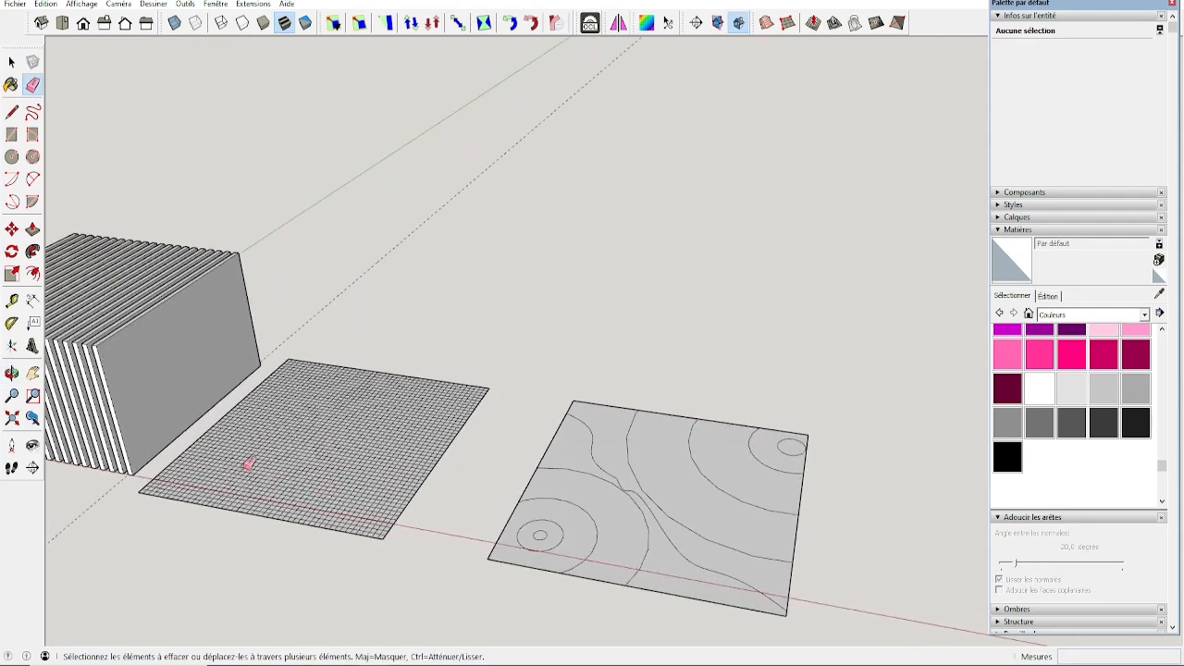
# Step: Copy the smallest circle near the second square's front corner to the matching place on the gridded square
pyautogui.moveTo(232, 468)
pyautogui.keyDown('shift'); pyautogui.mouseDown(button='middle')
pyautogui.moveTo(330, 404)
pyautogui.moveTo(340, 411)
pyautogui.mouseUp(button='middle'); pyautogui.keyUp('shift')
pyautogui.press('space')
pyautogui.moveTo(690, 457); pyautogui.dragTo(642, 475, button='middle')
pyautogui.click(650, 479)
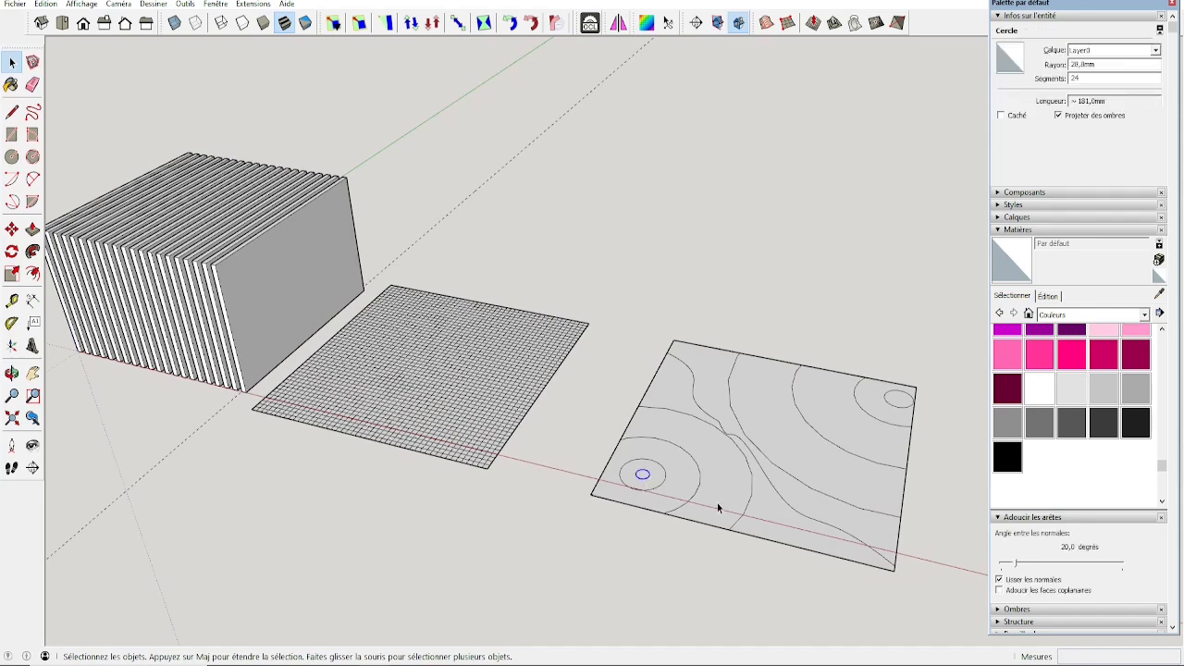
pyautogui.press('m')
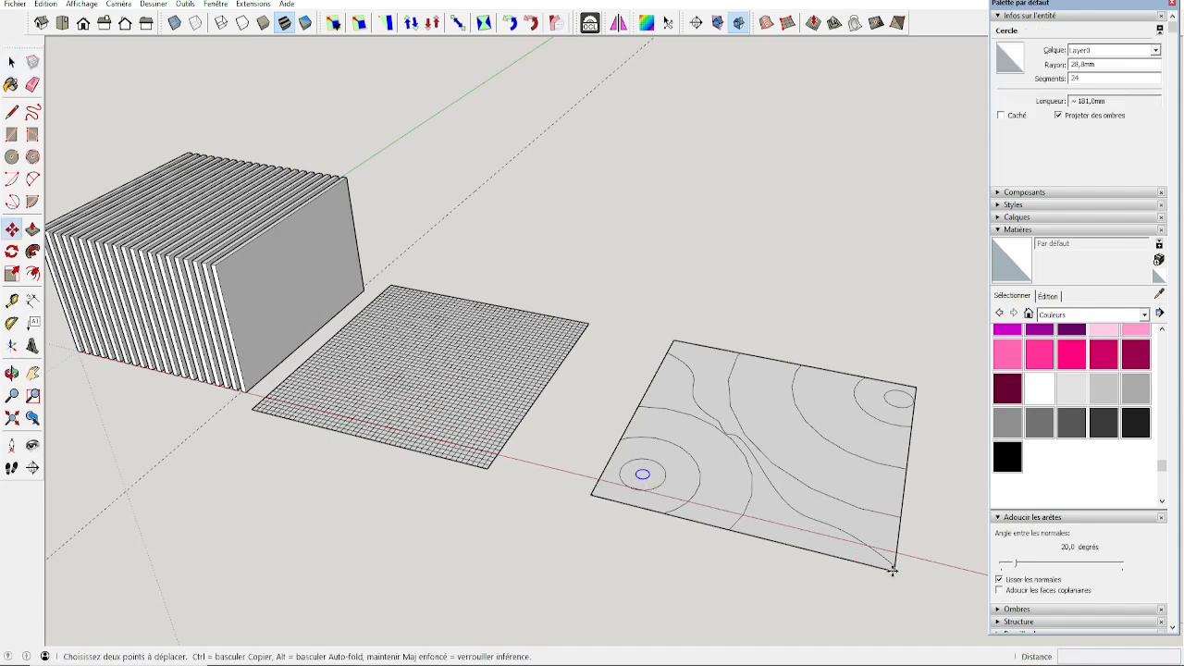
pyautogui.click(893, 569)
pyautogui.press('ctrl')
pyautogui.click(488, 469)
pyautogui.scroll(4, 454, 431)
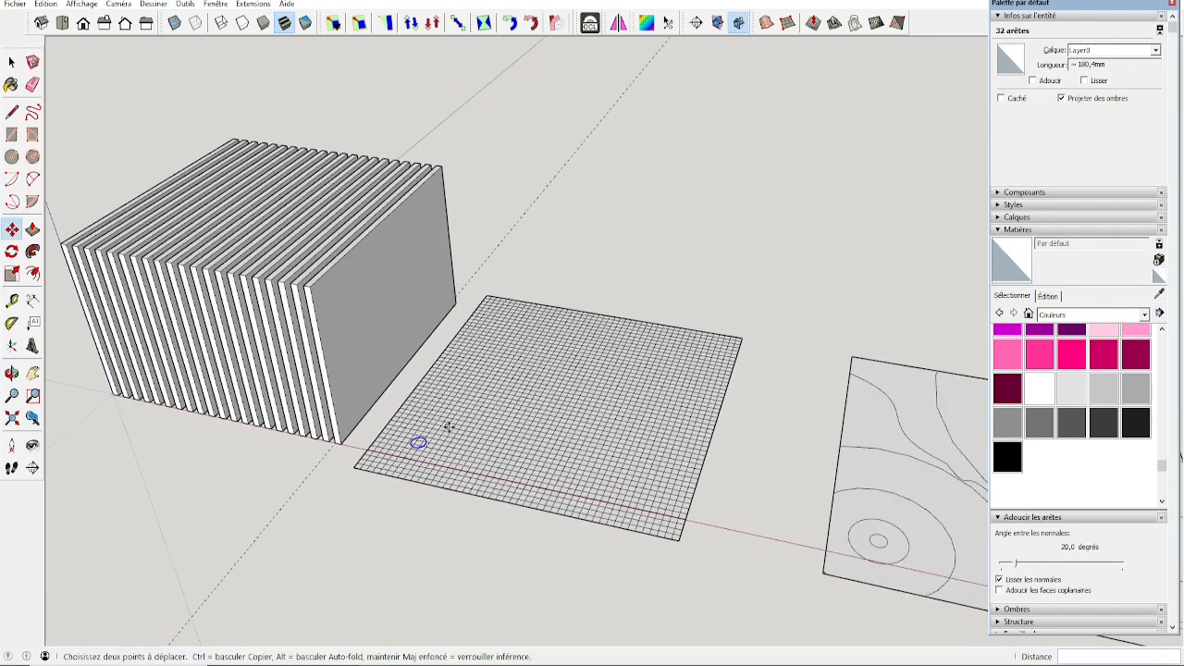
# Step: Smoove the grid upward about 49 mm around the copied circle and set the Smoove radius to 50 mm
pyautogui.click(810, 26)
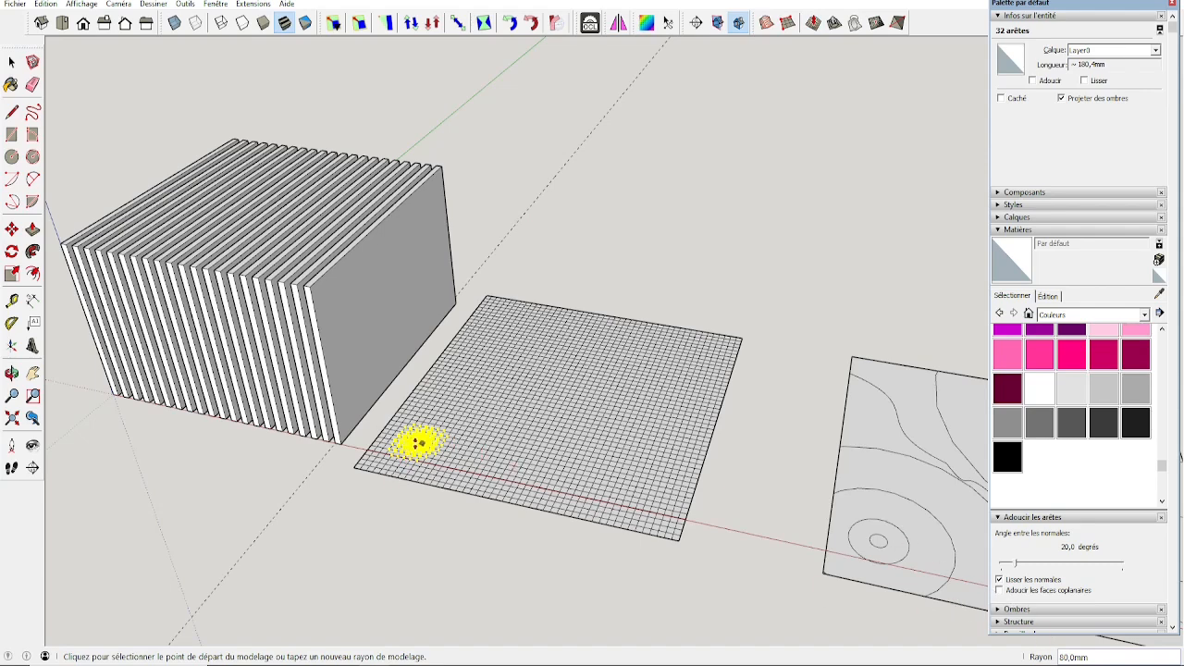
pyautogui.click(418, 444)
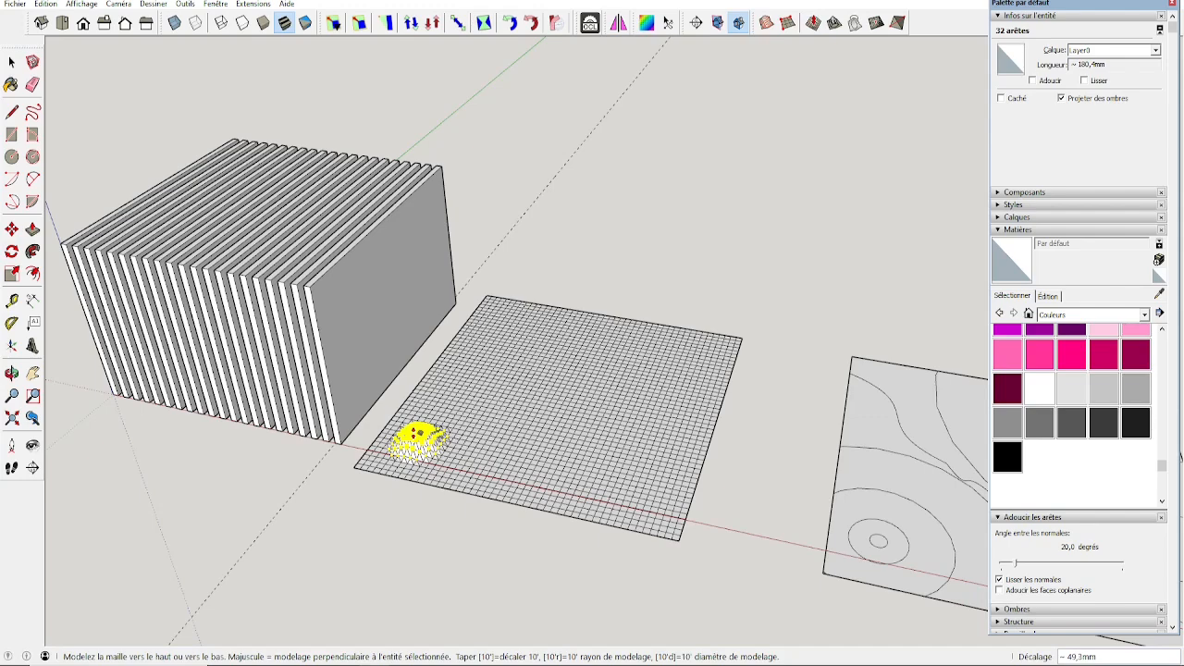
pyautogui.click(419, 444)
pyautogui.write('50')
pyautogui.press('Return')
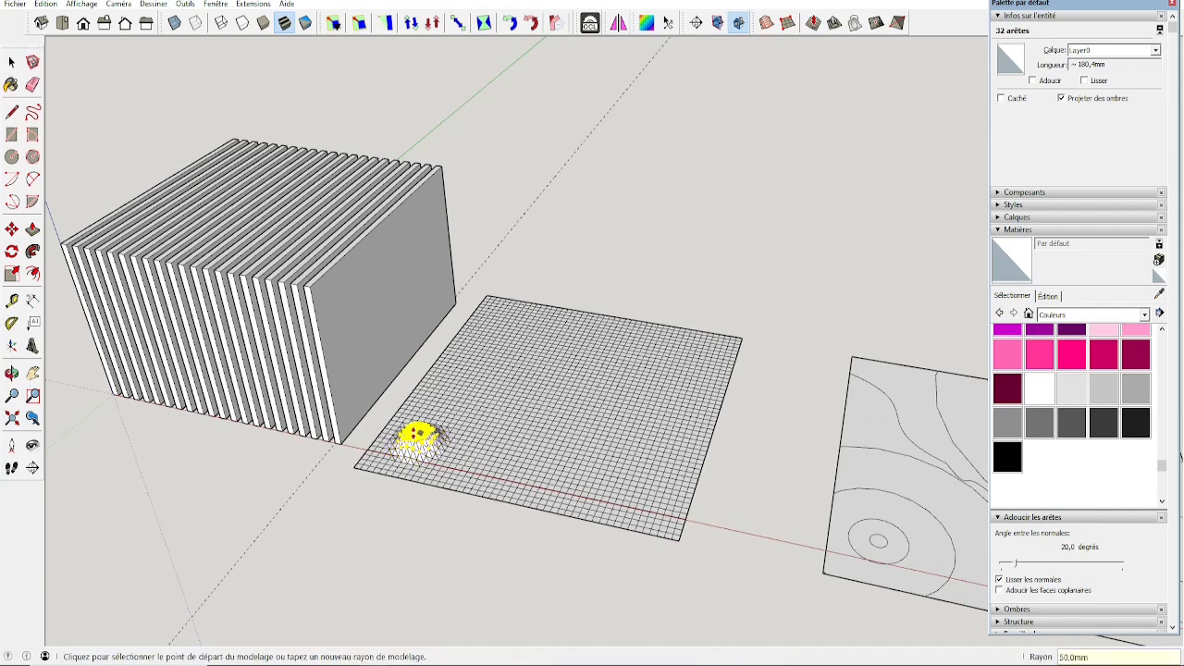
pyautogui.press('space')
pyautogui.scroll(5, 426, 451)
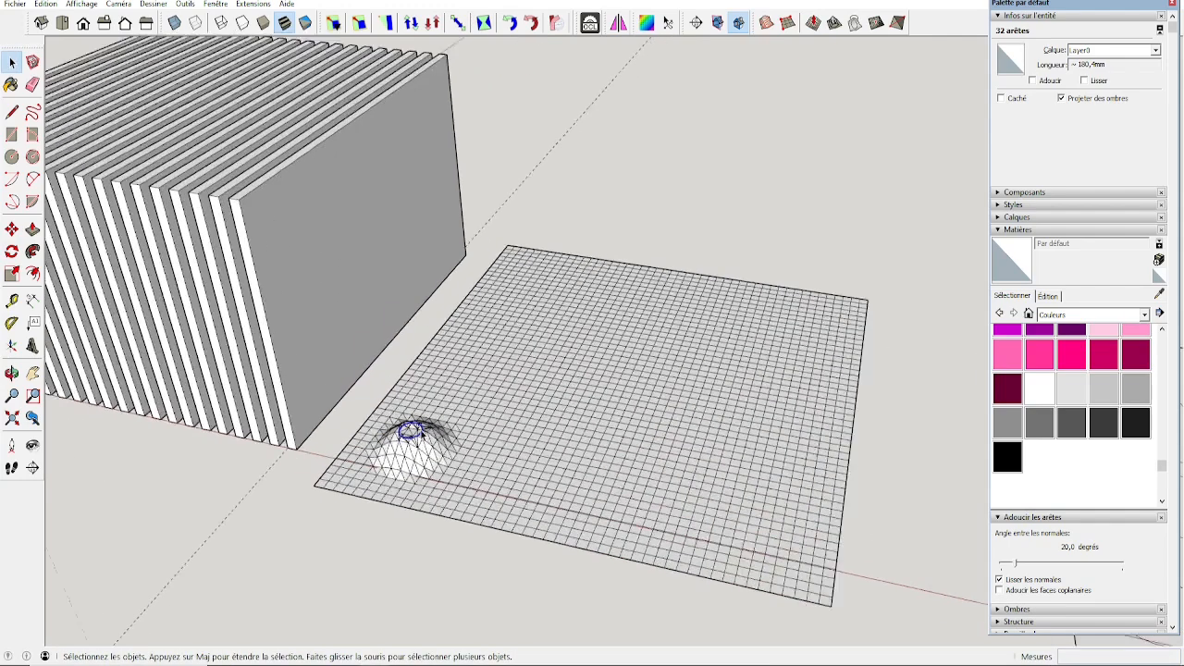
pyautogui.click(416, 447)
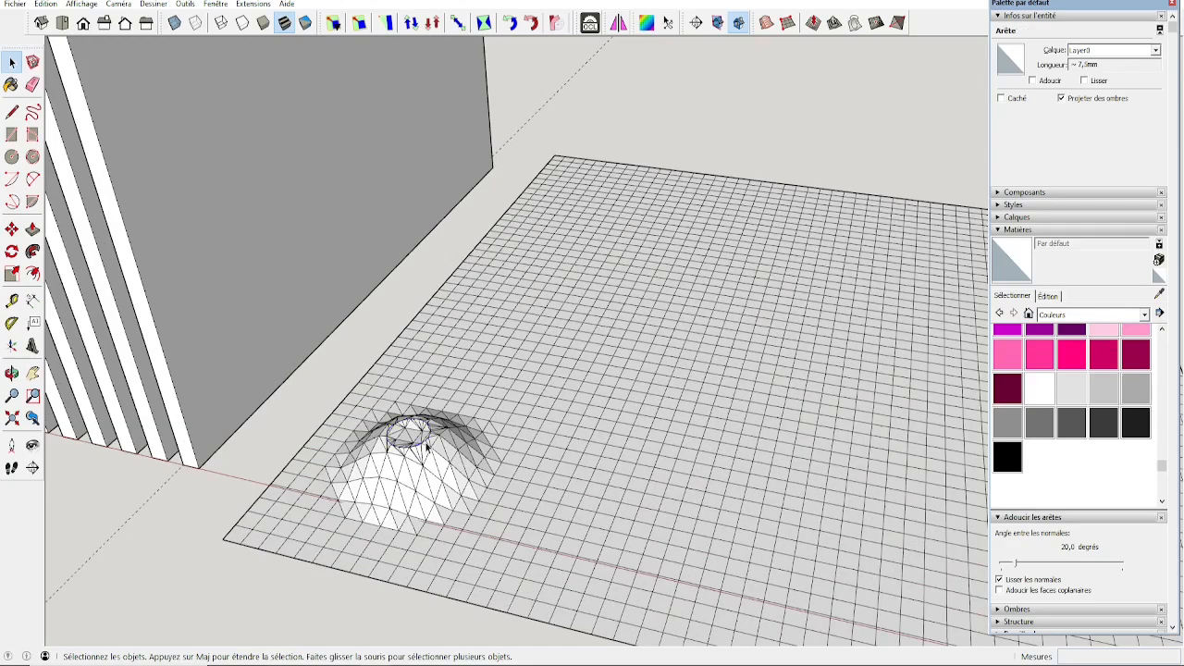
pyautogui.scroll(3, 417, 446)
pyautogui.scroll(-10, 418, 447)
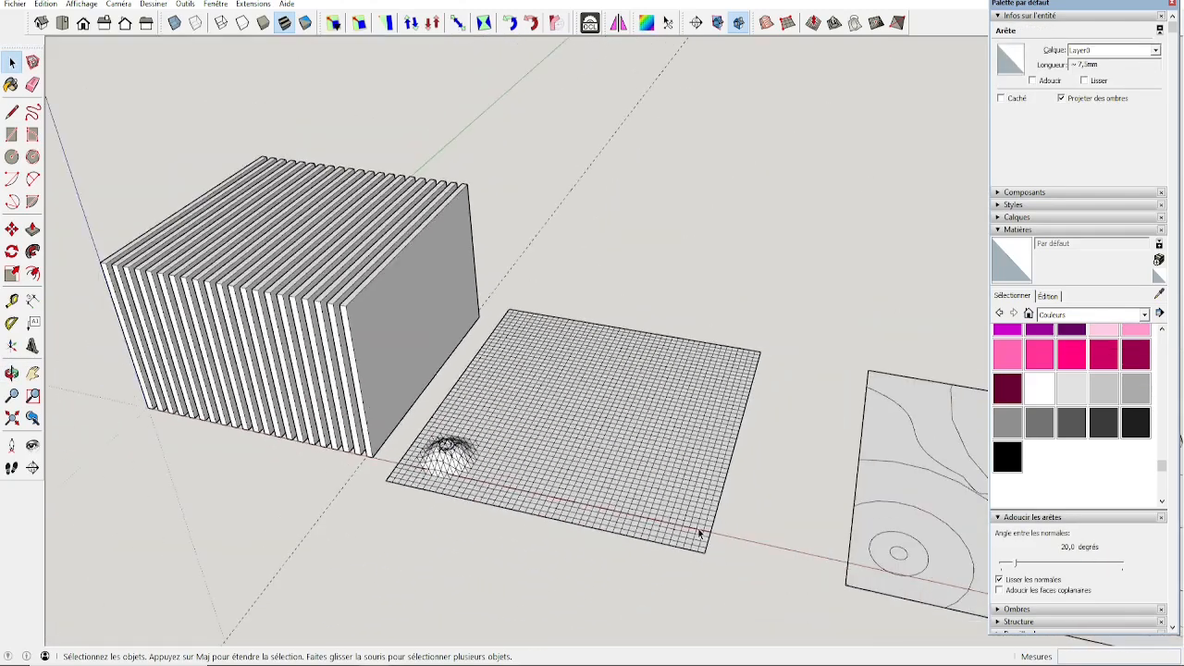
# Step: Copy the second-smallest circle from the second square around the bump on the gridded square and Smoove the mesh along it
pyautogui.scroll(-1, 699, 533)
pyautogui.keyDown('shift'); pyautogui.moveTo(911, 564); pyautogui.dragTo(748, 555, button='middle'); pyautogui.keyUp('shift')
pyautogui.click(750, 555)
pyautogui.click(730, 549)
pyautogui.click(739, 548)
pyautogui.click(754, 554)
pyautogui.scroll(-1, 757, 557)
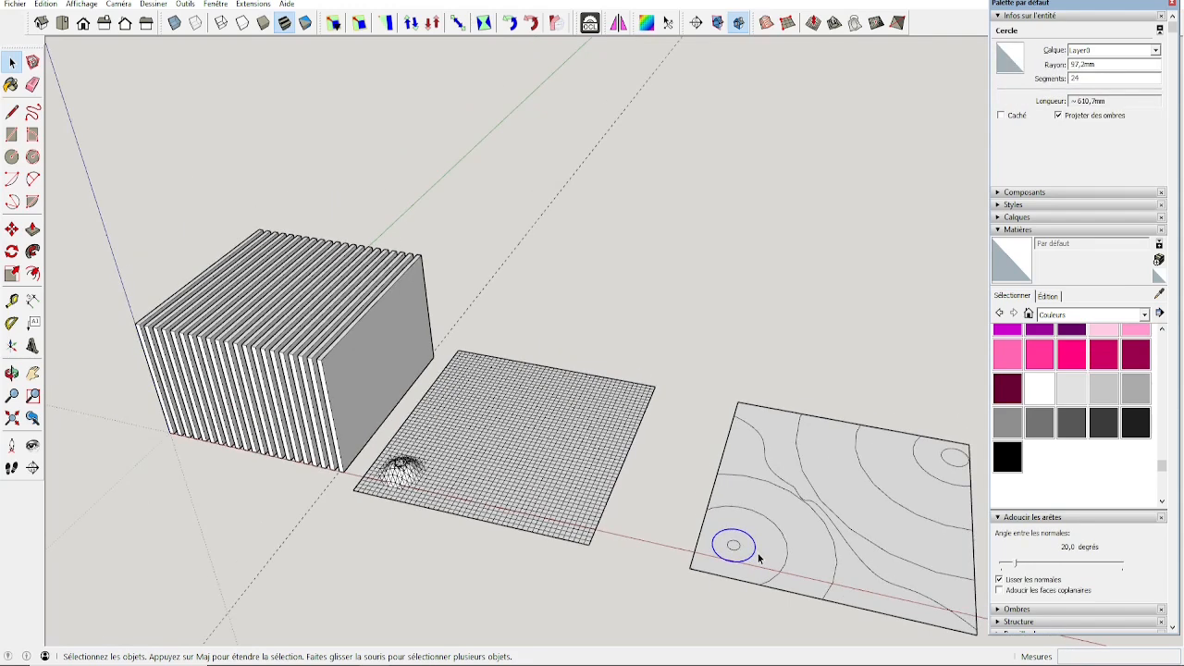
pyautogui.moveTo(902, 633); pyautogui.dragTo(848, 621, button='middle')
pyautogui.press('m')
pyautogui.click(658, 562)
pyautogui.press('ctrl')
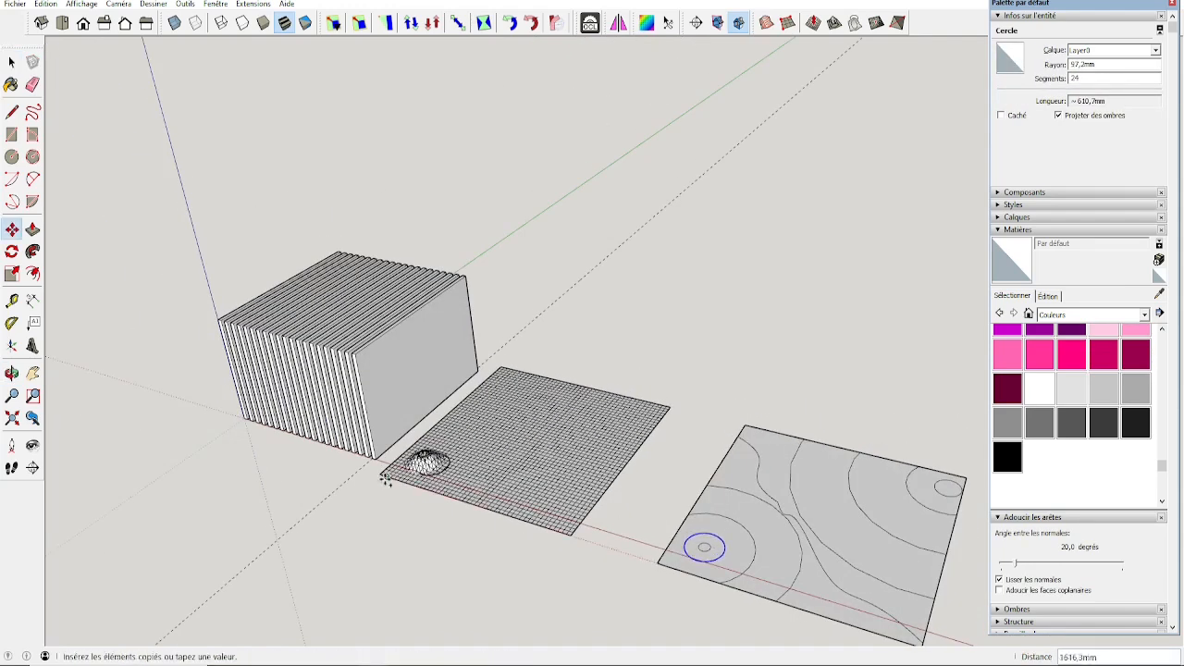
pyautogui.click(384, 474)
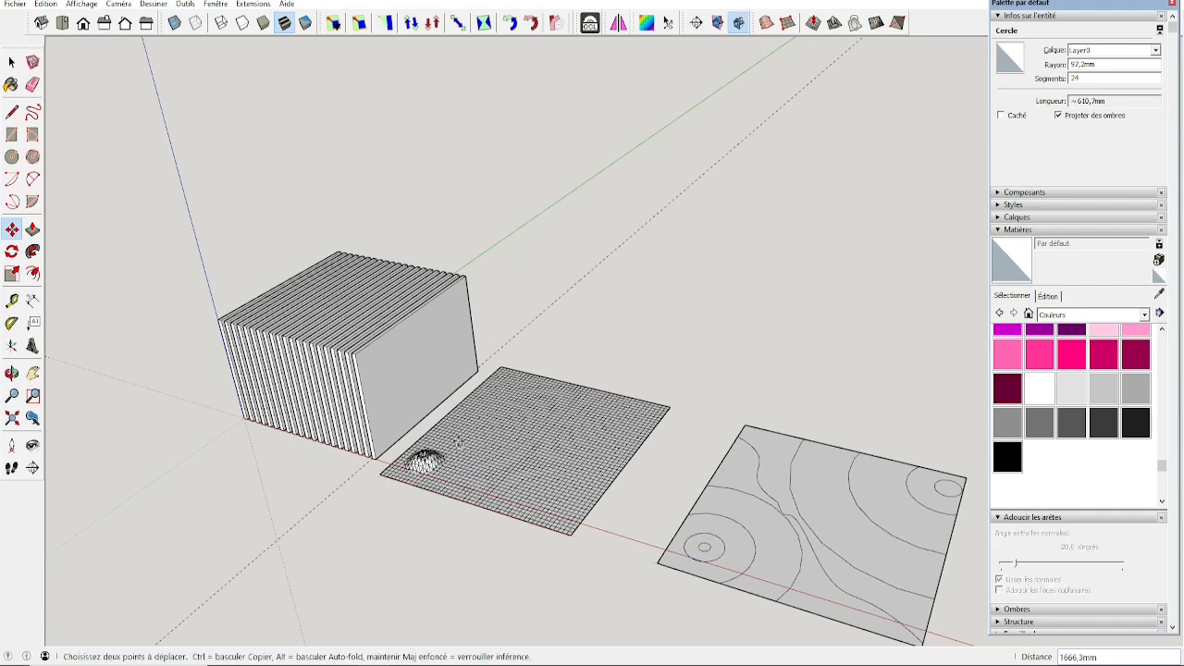
pyautogui.click(813, 22)
pyautogui.click(431, 457)
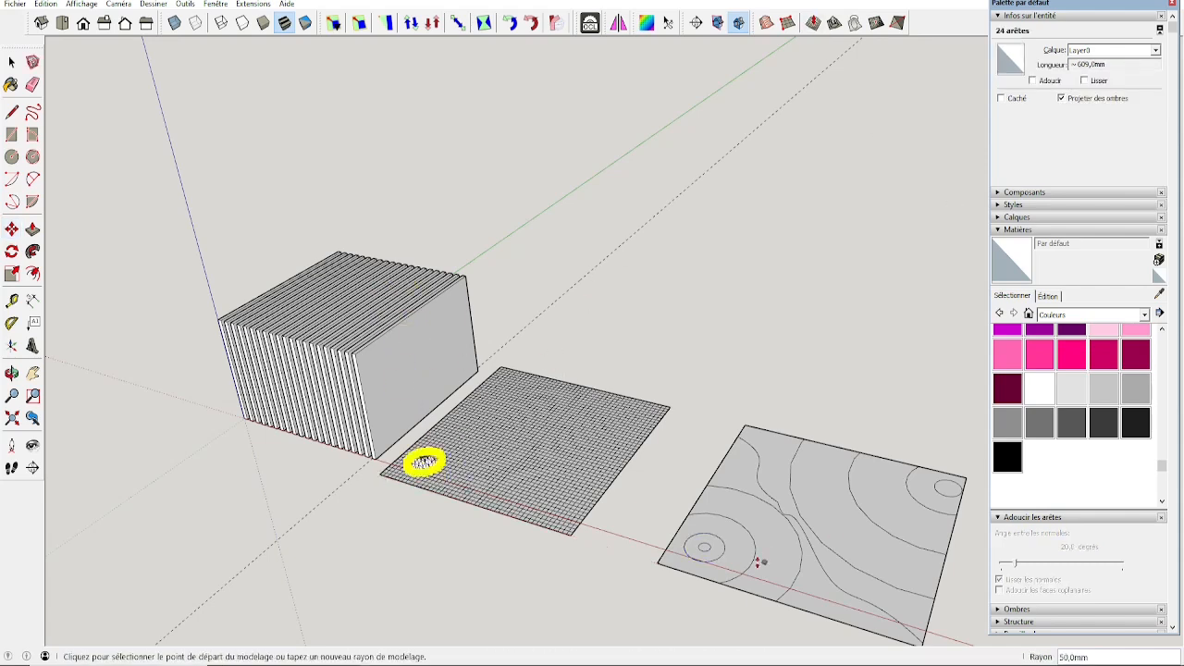
# Step: Copy the outermost arc around the second square's front corner to the matching place on the gridded square
pyautogui.press('space')
pyautogui.click(791, 574)
pyautogui.press('m')
pyautogui.click(805, 524)
pyautogui.click(550, 446)
# Step: Set the Smoove radius to 150 mm and raise the mesh along the copied outermost arc
pyautogui.click(812, 22)
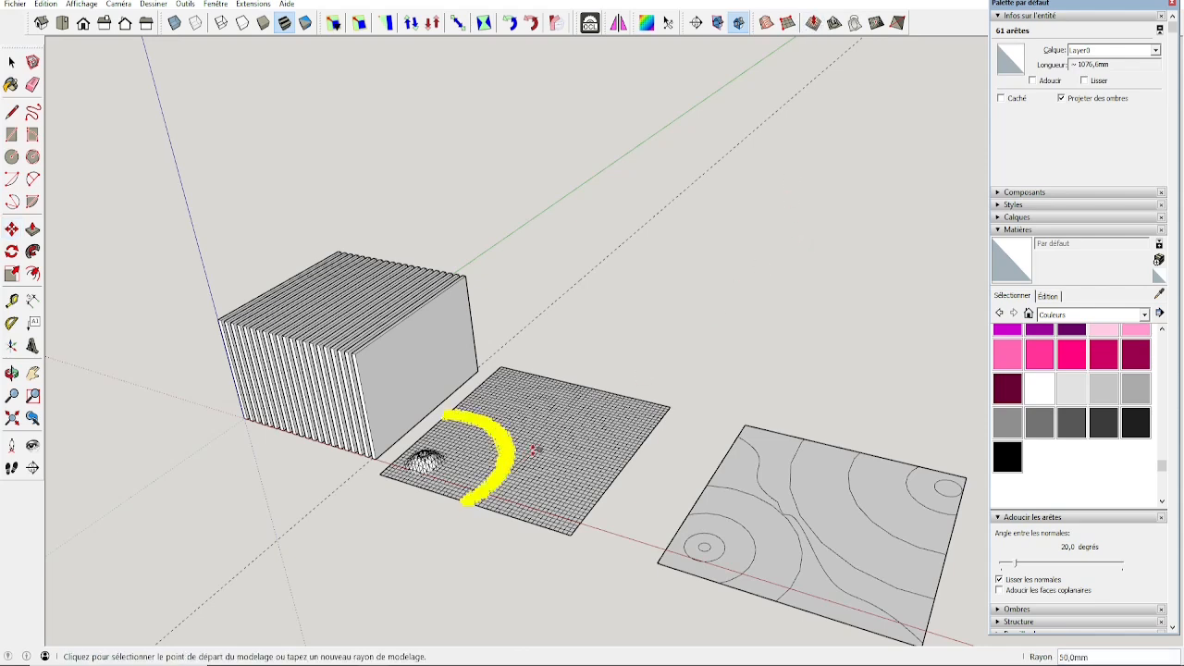
pyautogui.write('70')
pyautogui.press('Return')
pyautogui.click(481, 404)
pyautogui.click(501, 421)
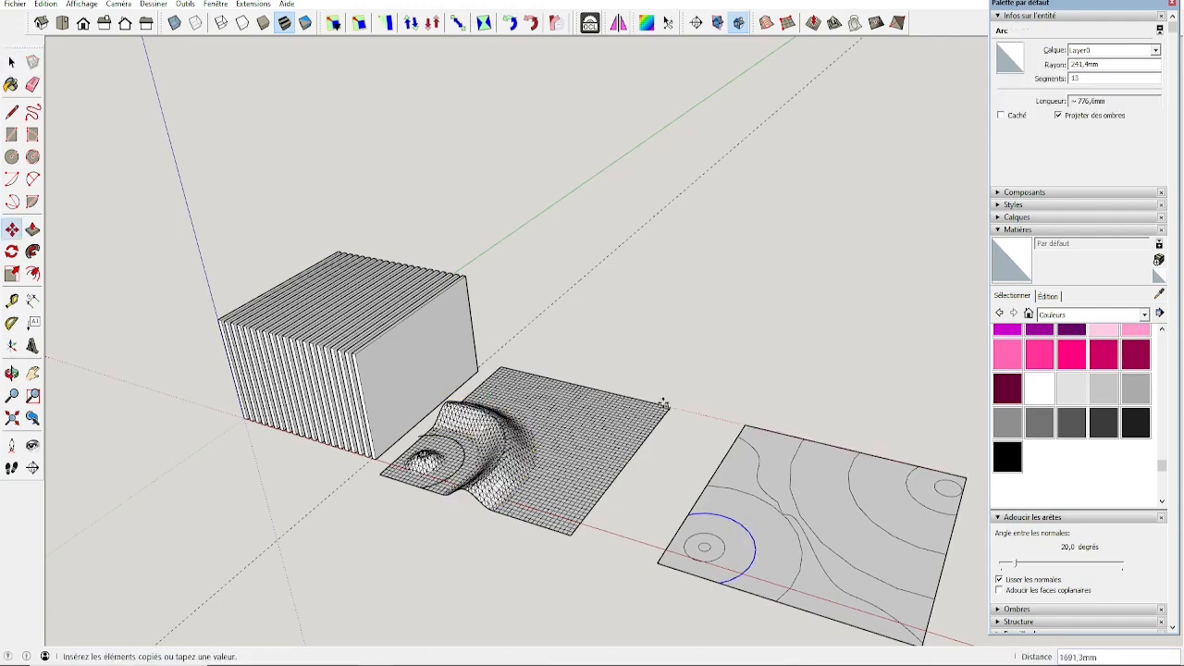
# Step: Place a copy of the next smaller arc on the gridded mesh and Smoove the surface upward along it
pyautogui.moveTo(552, 302); pyautogui.dragTo(630, 452, button='middle')
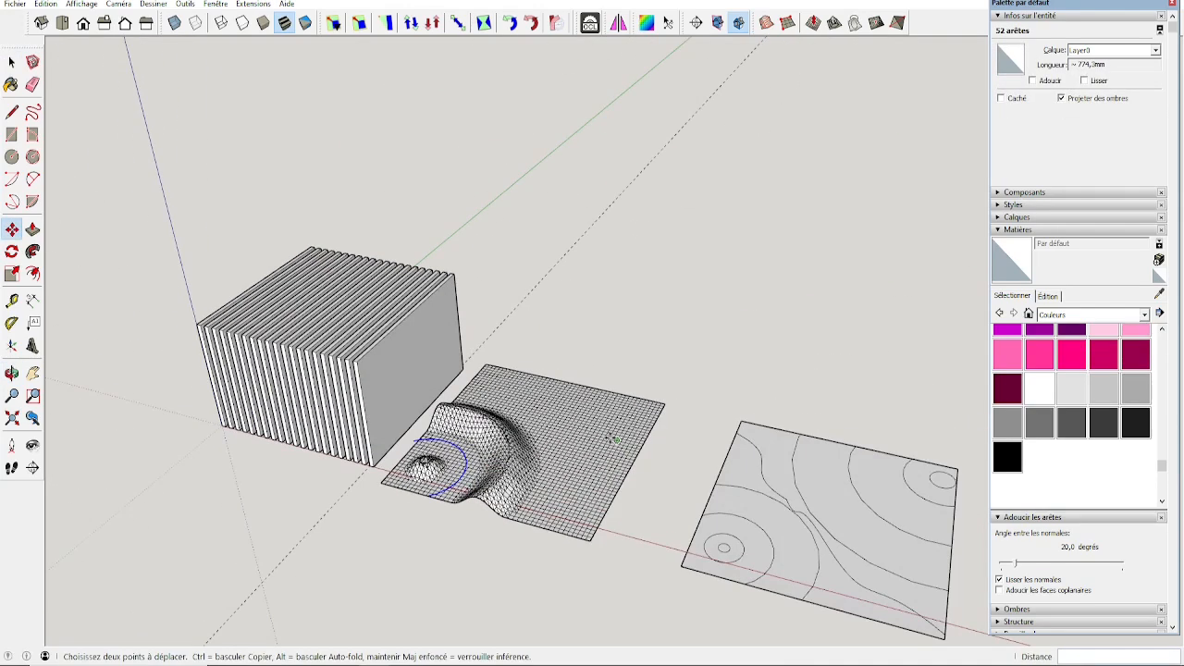
pyautogui.scroll(1, 646, 416)
pyautogui.click(814, 23)
pyautogui.click(288, 484)
pyautogui.click(528, 471)
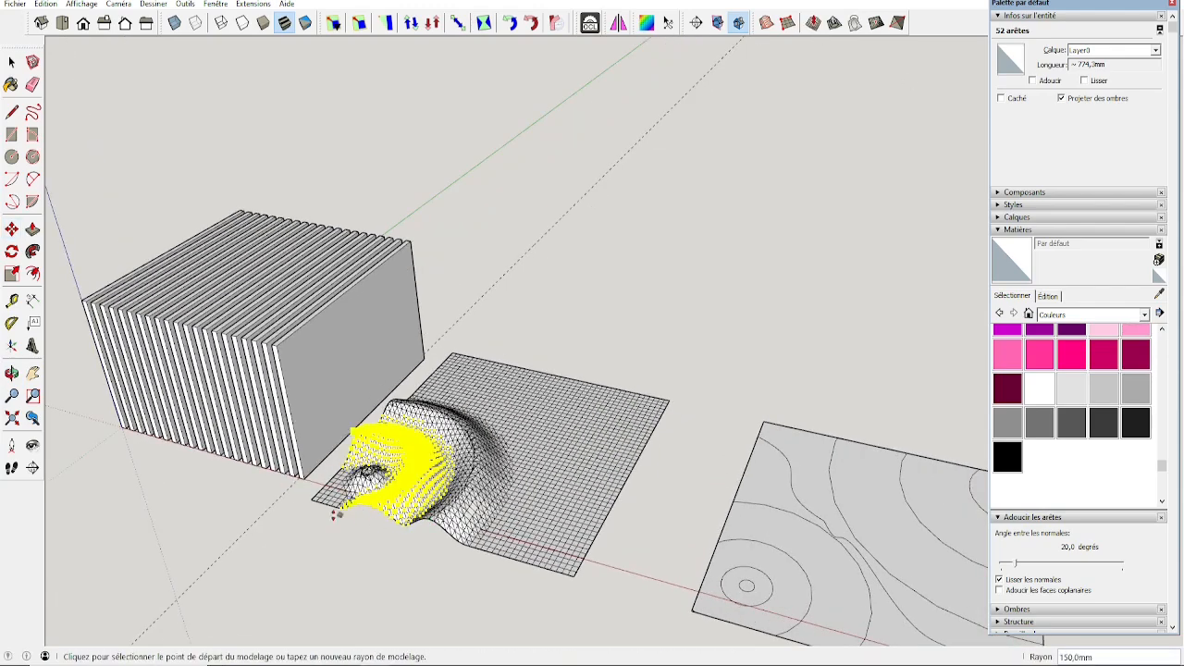
pyautogui.moveTo(557, 547); pyautogui.dragTo(557, 507, button='middle')
pyautogui.press('space')
pyautogui.scroll(3, 318, 438)
pyautogui.moveTo(317, 437); pyautogui.dragTo(340, 455, button='middle')
pyautogui.press('a')
pyautogui.click(340, 442)
pyautogui.click(361, 502)
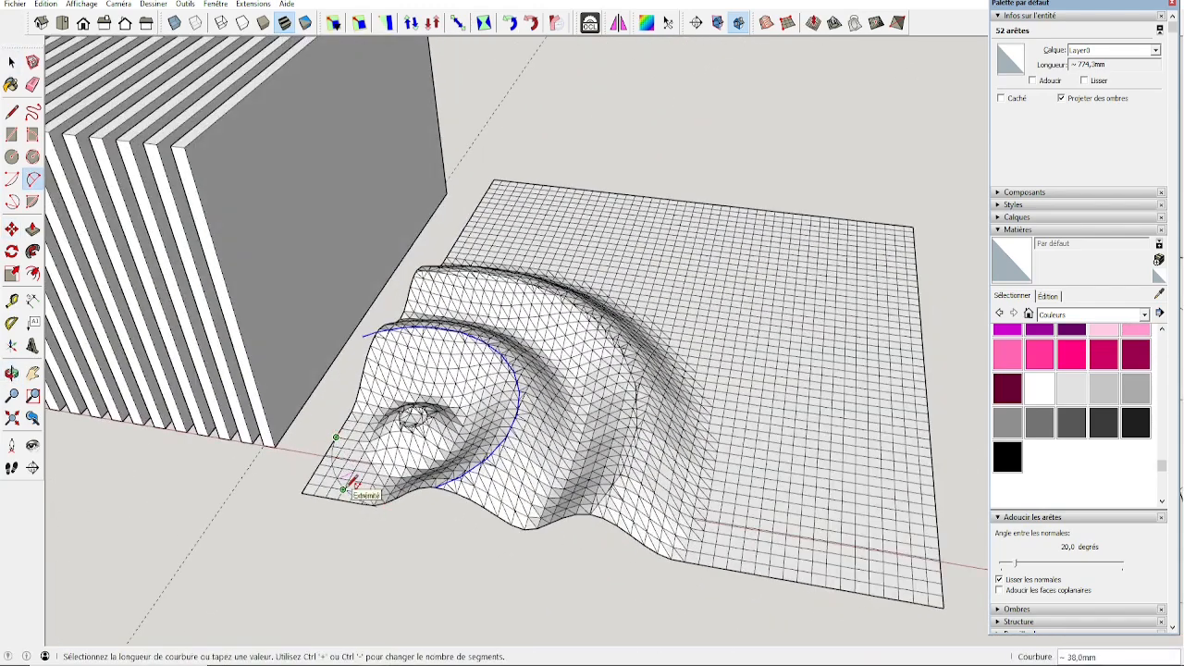
pyautogui.click(341, 495)
pyautogui.press('space')
pyautogui.click(355, 502)
pyautogui.press('Delete')
# Step: Draw an arc about 190 mm in radius across the second square's front corner, just outside the small circles
pyautogui.keyDown('shift'); pyautogui.moveTo(422, 483); pyautogui.dragTo(266, 359, button='middle'); pyautogui.keyUp('shift')
pyautogui.press('a')
pyautogui.click(667, 385)
pyautogui.click(708, 435)
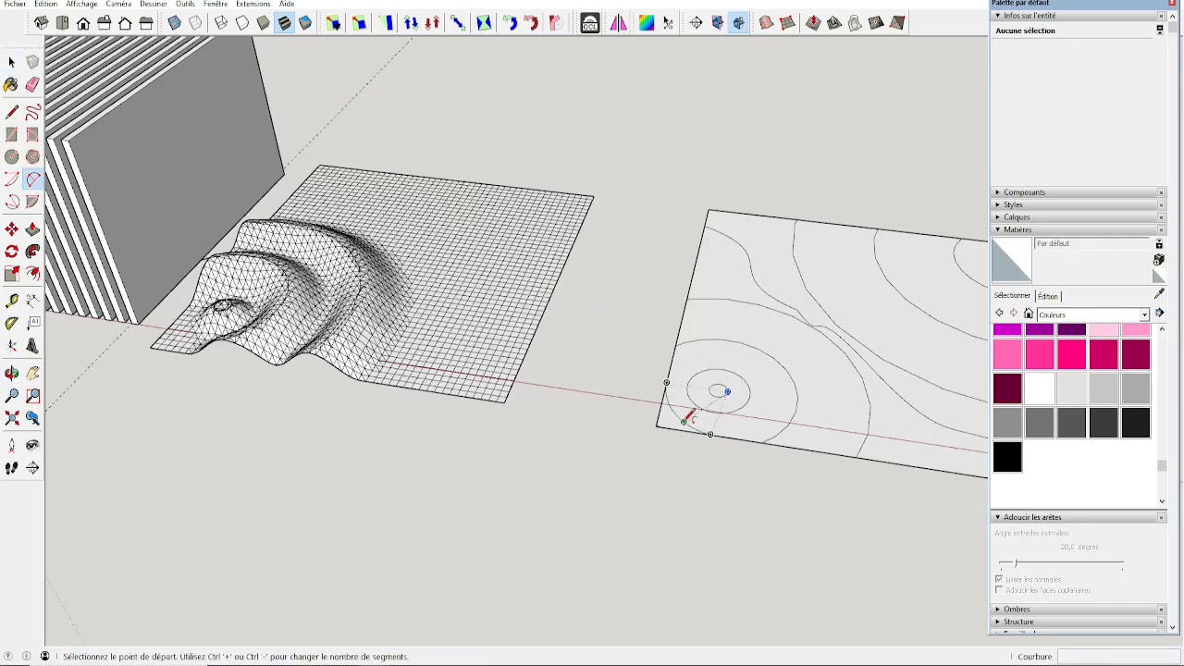
pyautogui.click(677, 425)
# Step: Copy the new corner arc to the matching corner of the gridded mesh and Smoove the surface upward along it
pyautogui.press('m')
pyautogui.click(660, 425)
pyautogui.keyDown('shift'); pyautogui.moveTo(615, 431); pyautogui.dragTo(580, 417, button='middle'); pyautogui.keyUp('shift')
pyautogui.press('ctrl')
pyautogui.keyDown('shift'); pyautogui.moveTo(254, 368); pyautogui.dragTo(497, 420, button='middle'); pyautogui.keyUp('shift')
pyautogui.scroll(1, 497, 420)
pyautogui.click(295, 373)
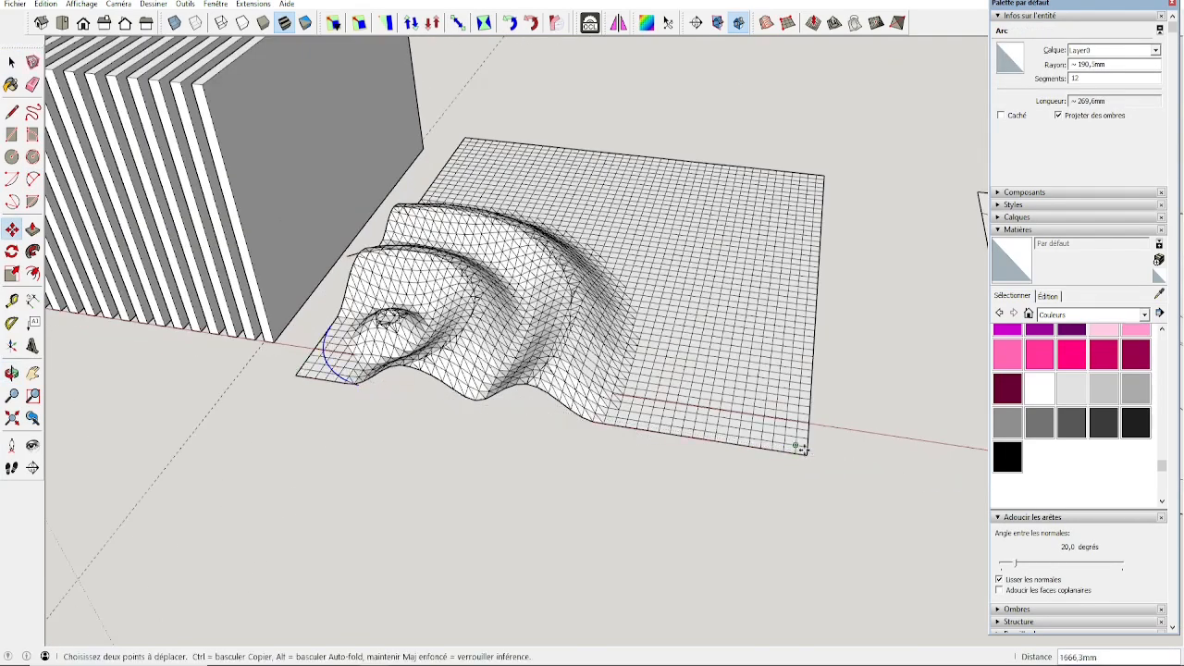
pyautogui.click(813, 22)
pyautogui.click(332, 353)
pyautogui.click(332, 330)
# Step: Copy the first and last Bezier curve segments from the second square to the matching position on the gridded mesh
pyautogui.scroll(-4, 584, 434)
pyautogui.moveTo(762, 417); pyautogui.dragTo(666, 417, button='middle')
pyautogui.press('space')
pyautogui.click(783, 447)
pyautogui.keyDown('shift'); pyautogui.click(797, 468); pyautogui.keyUp('shift')
pyautogui.press('m')
pyautogui.press('ctrl')
pyautogui.click(877, 558)
pyautogui.click(655, 473)
# Step: Smoove the mesh upward along the copied Bezier curves and set the Smoove radius to 180 mm
pyautogui.click(813, 23)
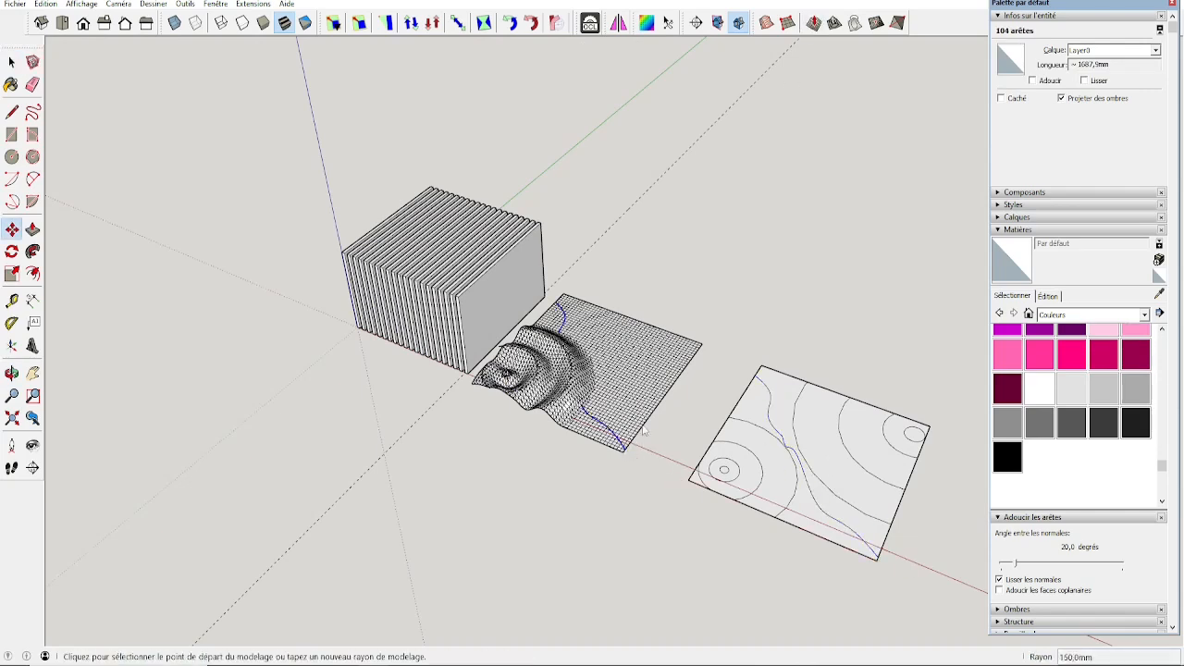
pyautogui.click(586, 372)
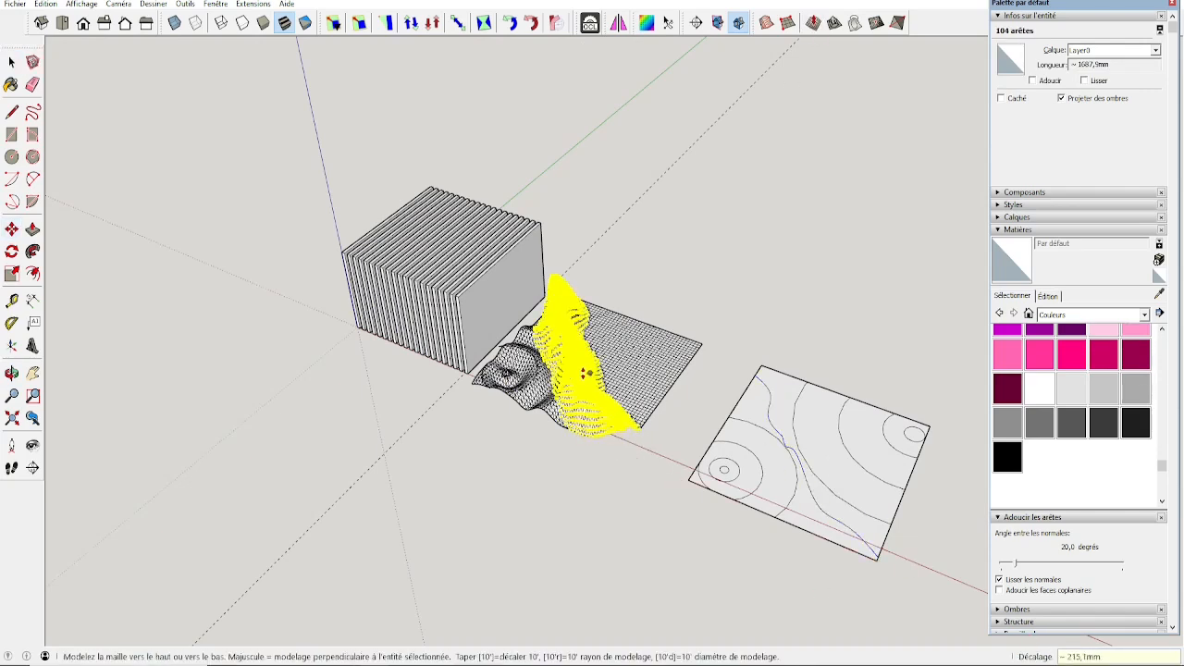
pyautogui.click(542, 406)
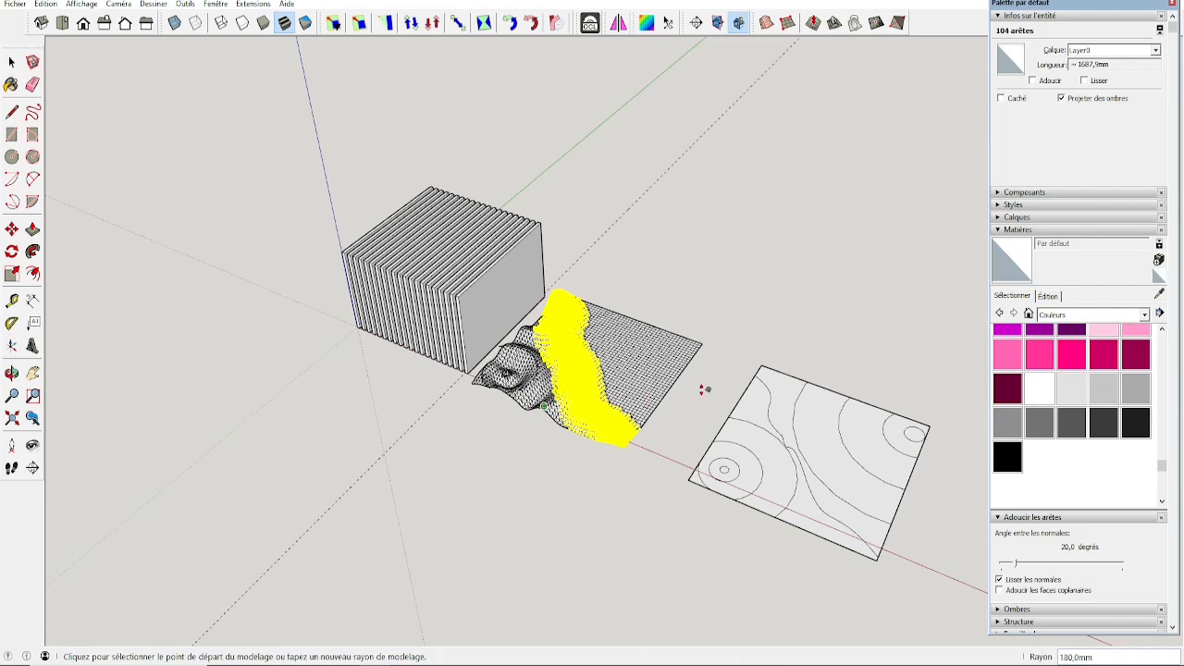
# Step: Copy the largest arc around the second square's far corner onto the mesh and Smoove the surface along it
pyautogui.press('space')
pyautogui.click(881, 514)
pyautogui.press('m')
pyautogui.press('ctrl')
pyautogui.click(929, 427)
pyautogui.click(701, 344)
pyautogui.click(813, 22)
pyautogui.click(601, 395)
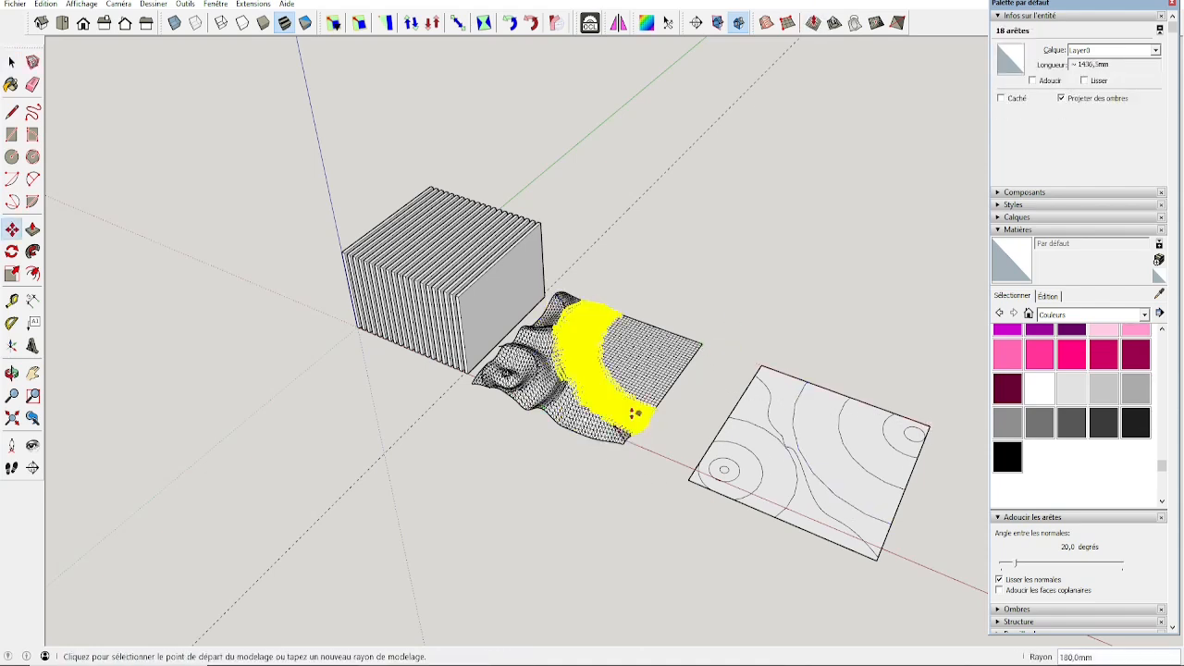
pyautogui.click(547, 407)
# Step: Copy the second-largest arc around the far corner onto the mesh and Smoove the surface along it
pyautogui.press('space')
pyautogui.click(841, 413)
pyautogui.press('m')
pyautogui.press('ctrl')
pyautogui.click(930, 426)
pyautogui.click(701, 344)
pyautogui.click(813, 22)
pyautogui.click(634, 390)
pyautogui.click(635, 390)
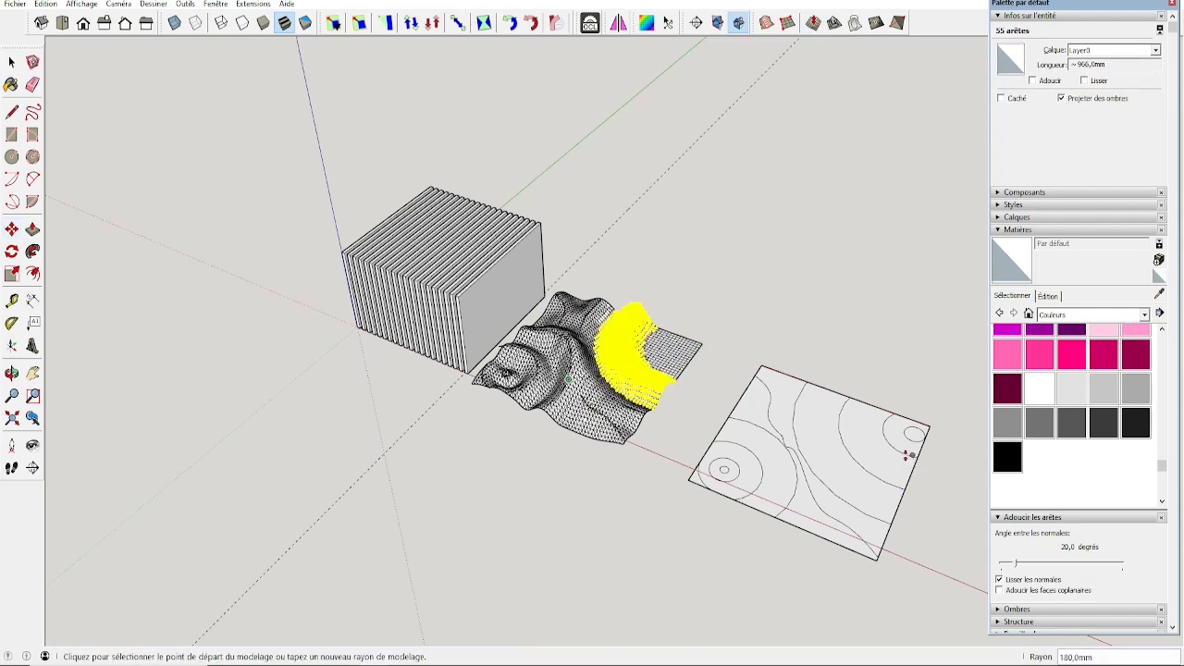
# Step: Copy the third arc, closest around the far corner's small circle, onto the mesh and Smoove the surface upward along it
pyautogui.press('space')
pyautogui.click(906, 454)
pyautogui.press('m')
pyautogui.click(930, 426)
pyautogui.press('ctrl')
pyautogui.click(701, 344)
pyautogui.click(813, 22)
pyautogui.click(664, 358)
pyautogui.click(664, 344)
# Step: Copy the far corner's small circle from the second square onto the mesh and Smoove the surface along it
pyautogui.press('space')
pyautogui.click(911, 427)
pyautogui.click(813, 22)
pyautogui.click(912, 430)
pyautogui.press('space')
pyautogui.click(912, 441)
pyautogui.press('m')
pyautogui.click(813, 23)
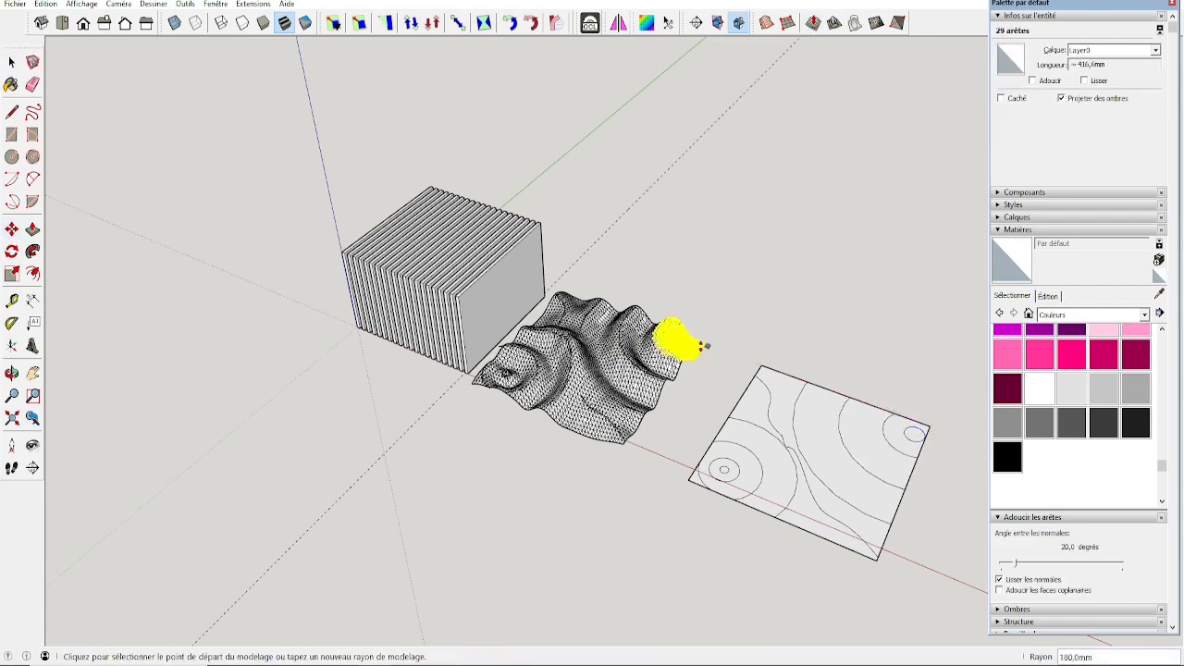
pyautogui.click(697, 345)
pyautogui.click(698, 339)
pyautogui.press('space')
pyautogui.click(713, 339)
# Step: Select the whole sculpted mesh and soften its edges with a 166.3-degree angle between normals
pyautogui.moveTo(686, 342); pyautogui.dragTo(571, 449, button='middle')
pyautogui.scroll(3, 555, 434)
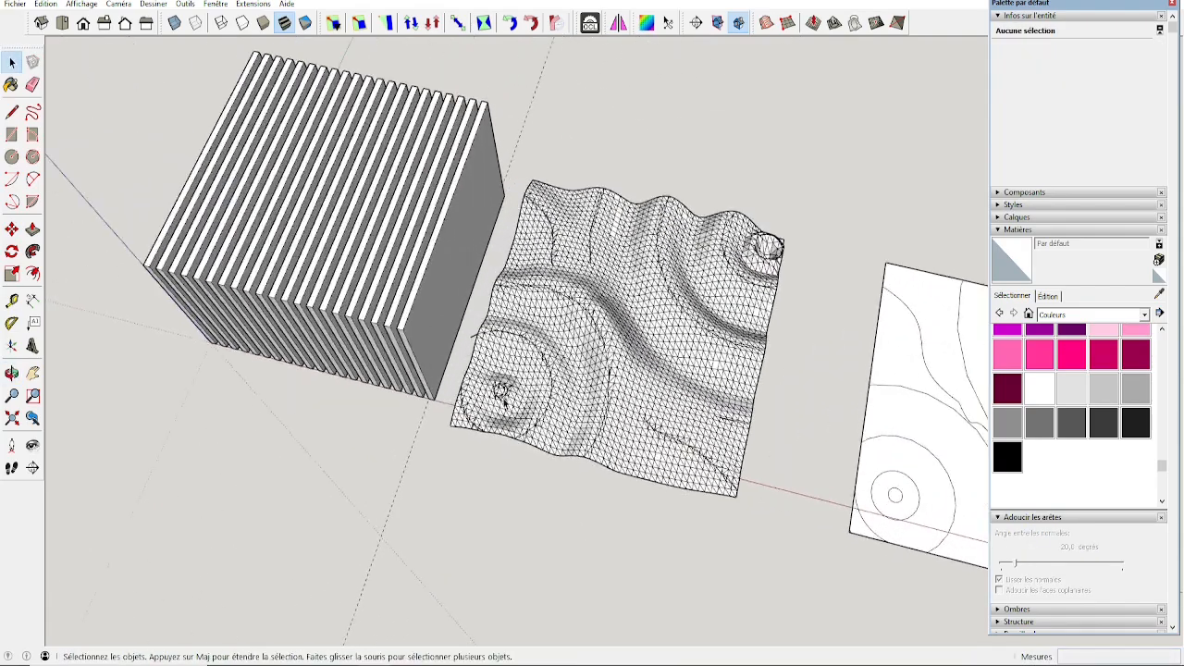
pyautogui.scroll(5, 479, 343)
pyautogui.press('e')
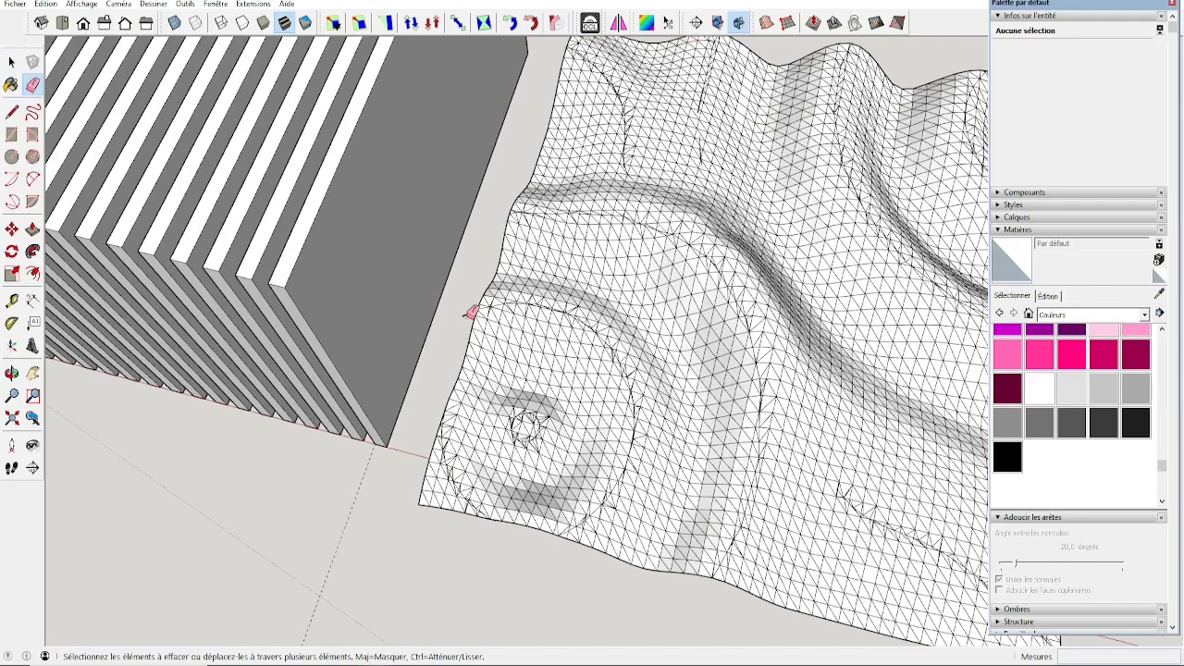
pyautogui.scroll(-5, 472, 313)
pyautogui.moveTo(471, 318); pyautogui.dragTo(454, 323, button='middle')
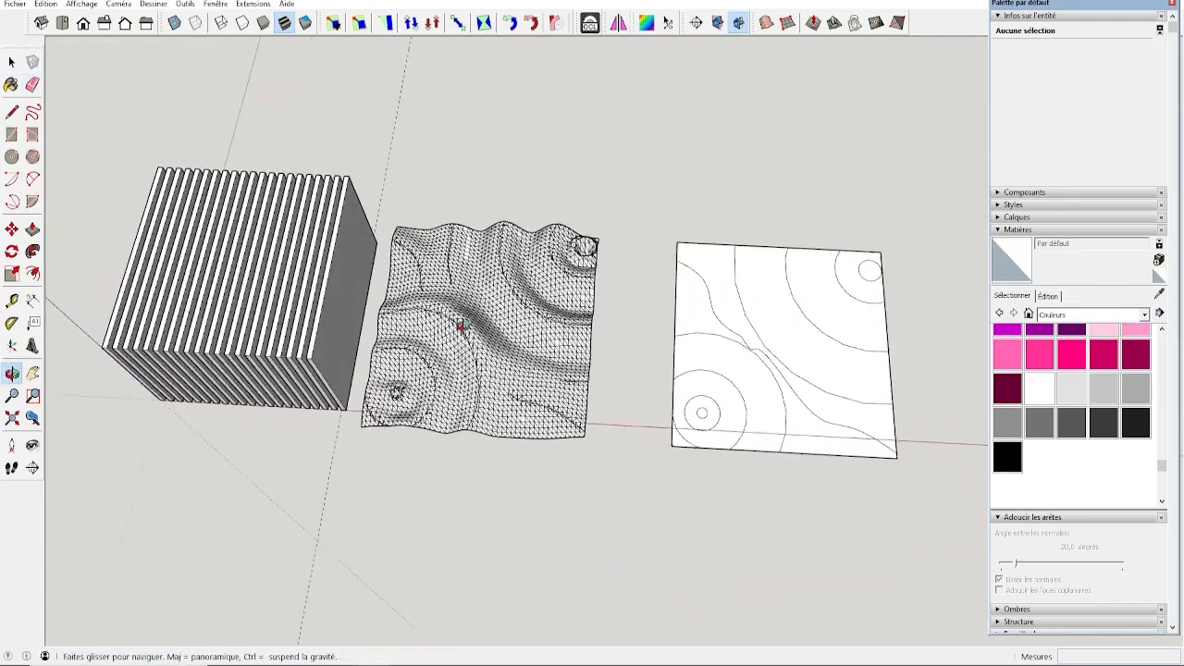
pyautogui.press('space')
pyautogui.keyDown('shift'); pyautogui.moveTo(440, 275); pyautogui.dragTo(563, 269, button='middle'); pyautogui.keyUp('shift')
pyautogui.moveTo(497, 201); pyautogui.dragTo(732, 478)
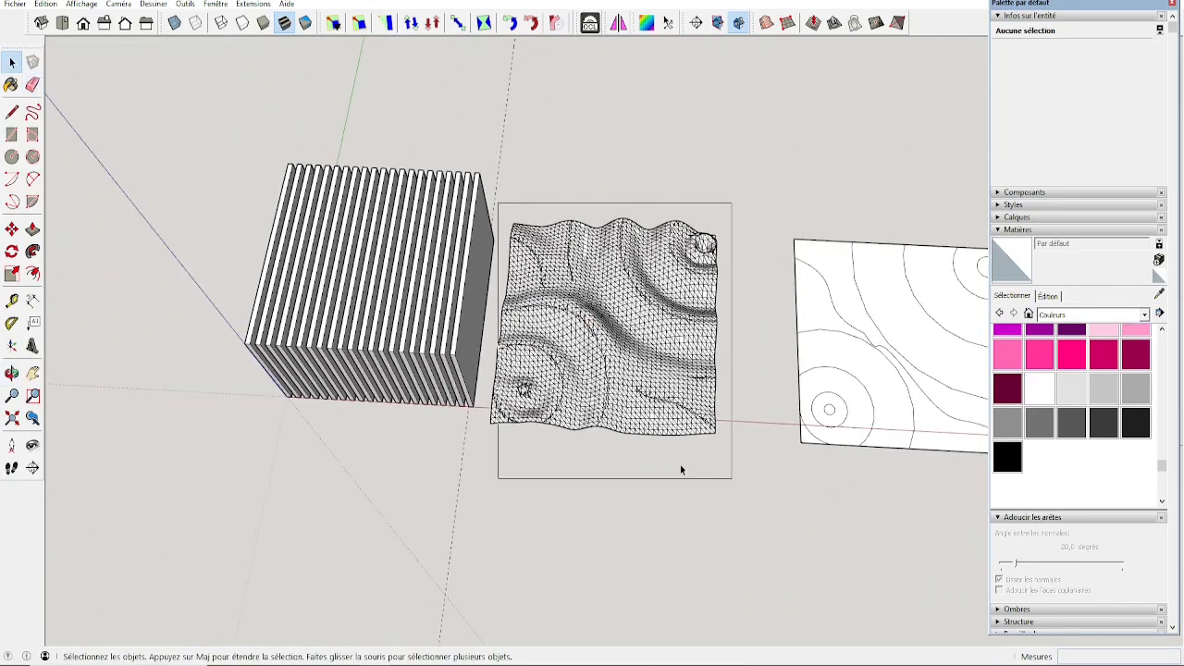
pyautogui.moveTo(688, 468); pyautogui.dragTo(705, 466, button='middle')
pyautogui.rightClick(614, 341)
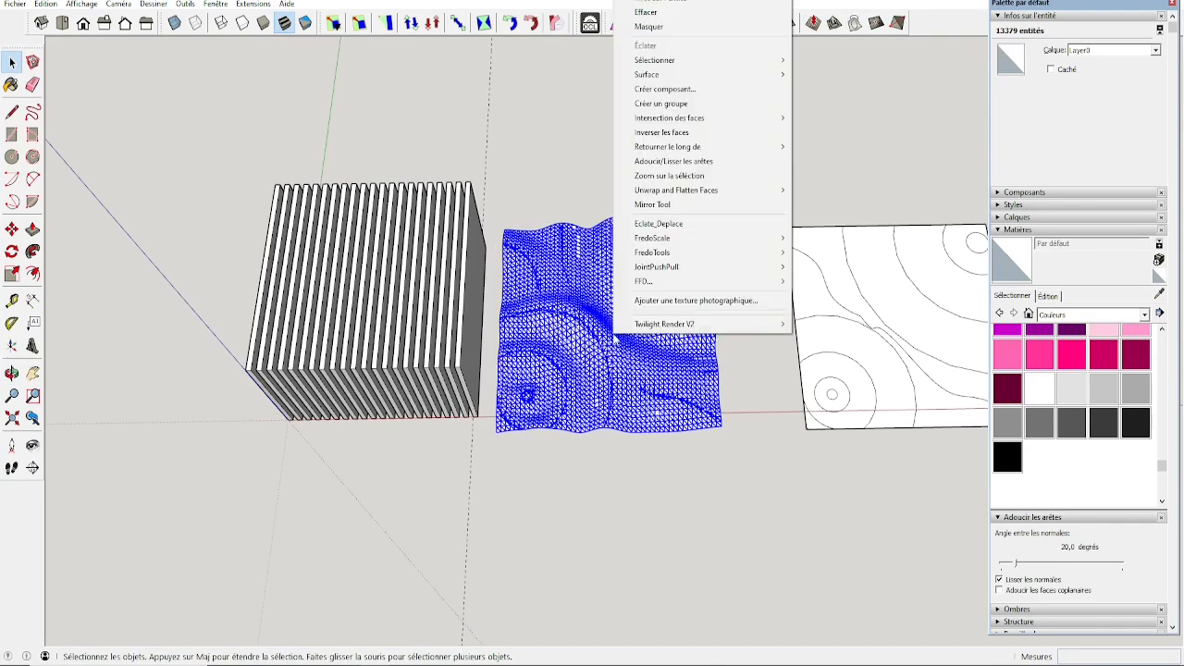
pyautogui.click(673, 161)
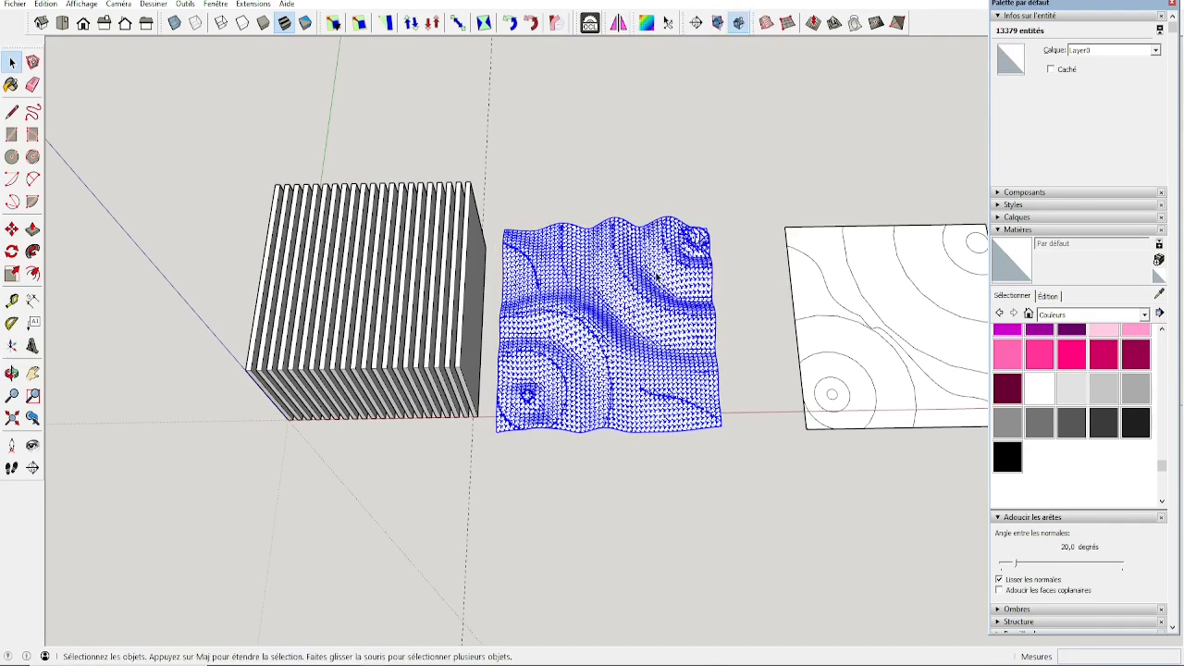
pyautogui.moveTo(1015, 282); pyautogui.dragTo(1097, 292)
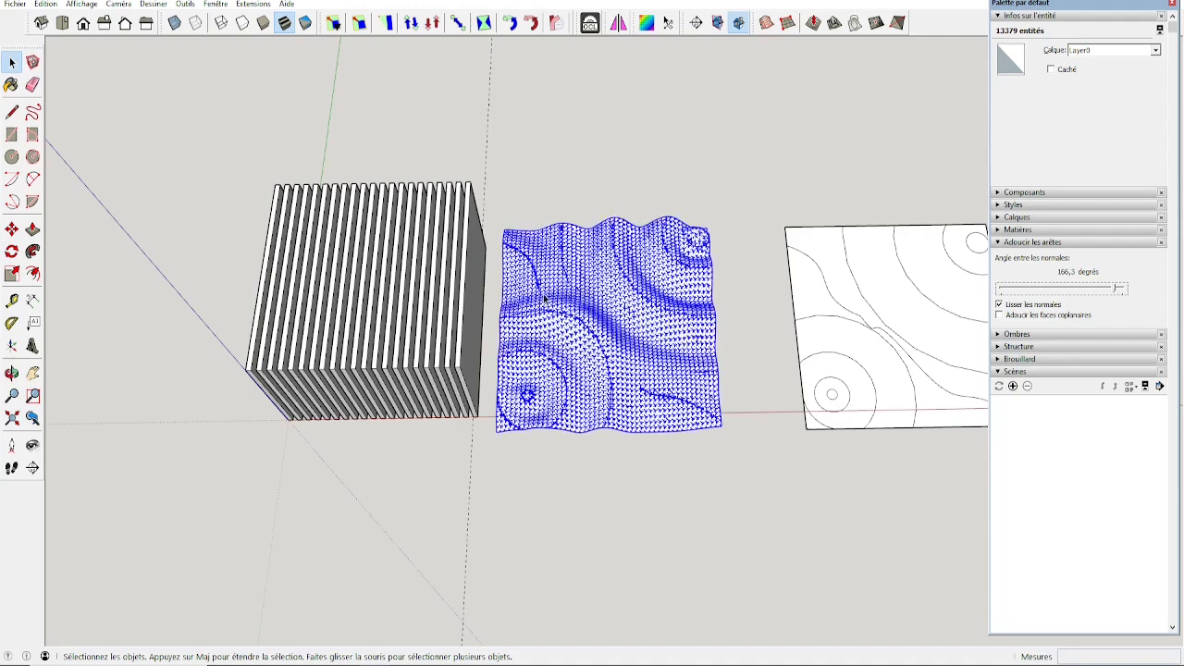
# Step: Delete a short stray edge fragment left on the softened surface beside the far corner's outer ridge
pyautogui.click(561, 290)
pyautogui.scroll(10, 555, 278)
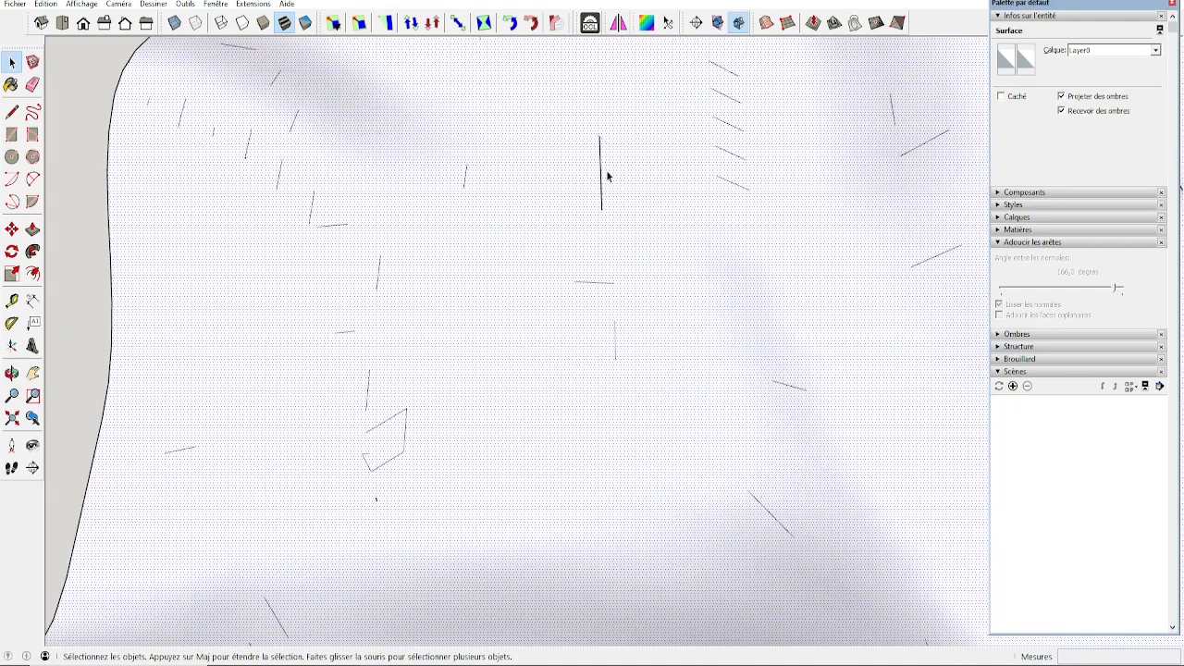
pyautogui.scroll(3, 607, 176)
pyautogui.moveTo(568, 190)
pyautogui.mouseDown(button='middle')
pyautogui.moveTo(546, 129)
pyautogui.moveTo(616, 204)
pyautogui.moveTo(696, 232)
pyautogui.moveTo(666, 163)
pyautogui.moveTo(767, 177)
pyautogui.moveTo(777, 161)
pyautogui.moveTo(762, 167)
pyautogui.mouseUp(button='middle')
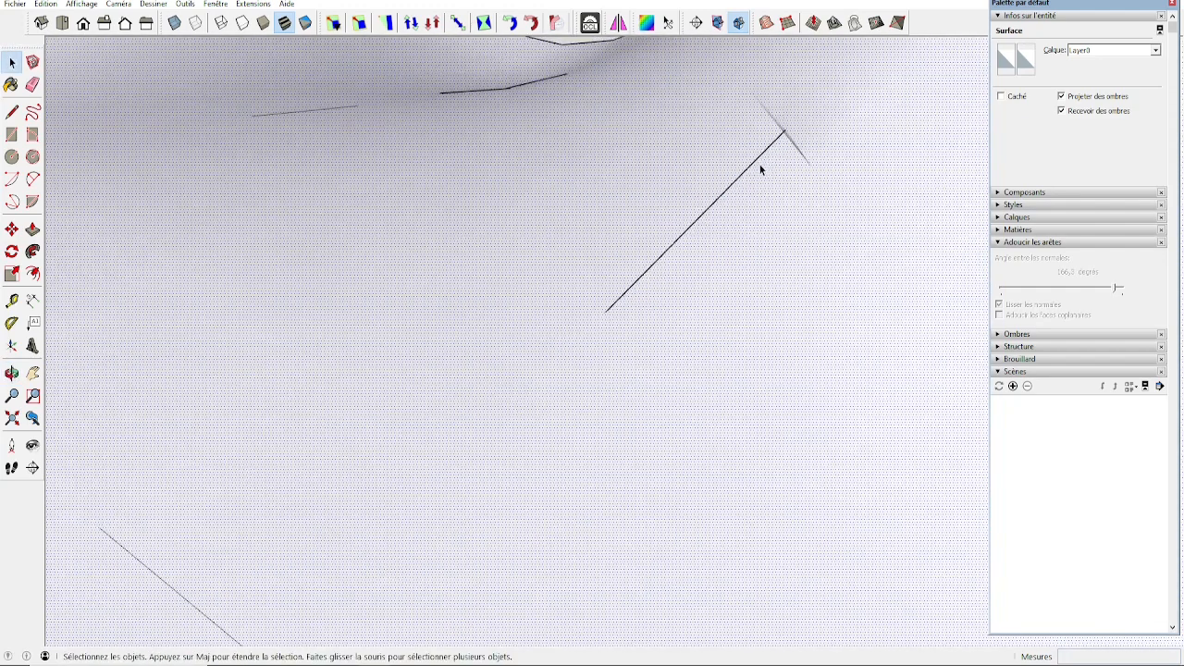
pyautogui.scroll(-12, 642, 234)
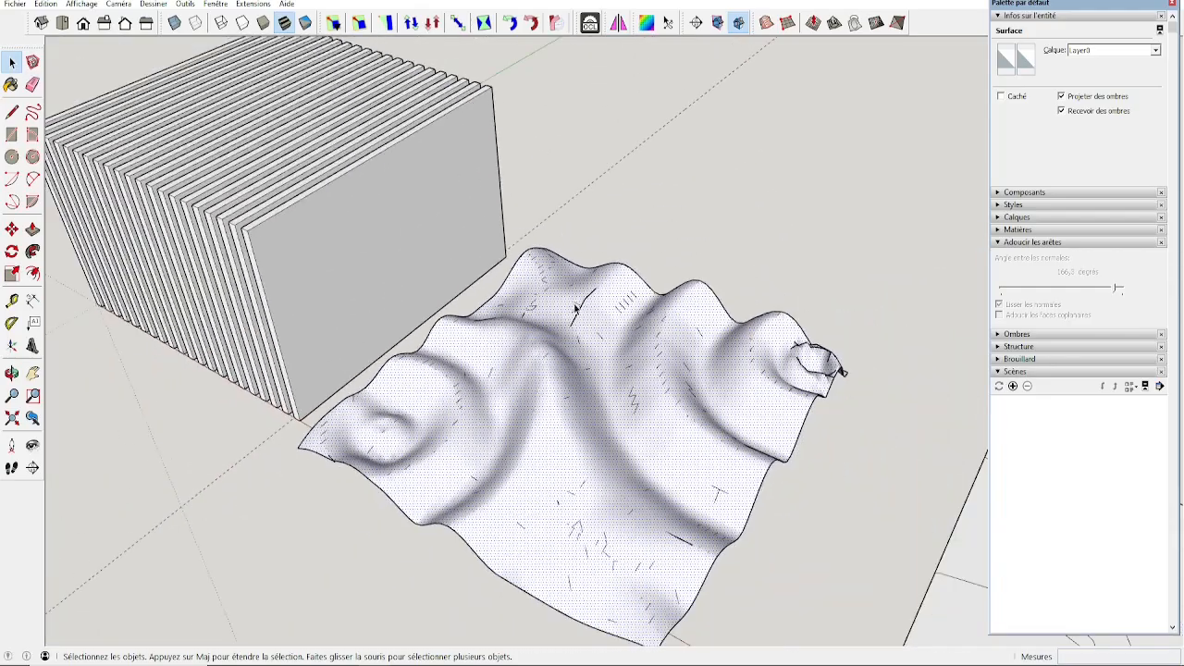
pyautogui.moveTo(575, 309)
pyautogui.mouseDown(button='middle')
pyautogui.moveTo(563, 397)
pyautogui.moveTo(719, 415)
pyautogui.moveTo(775, 503)
pyautogui.moveTo(658, 478)
pyautogui.moveTo(595, 415)
pyautogui.moveTo(676, 370)
pyautogui.moveTo(787, 362)
pyautogui.moveTo(622, 272)
pyautogui.mouseUp(button='middle')
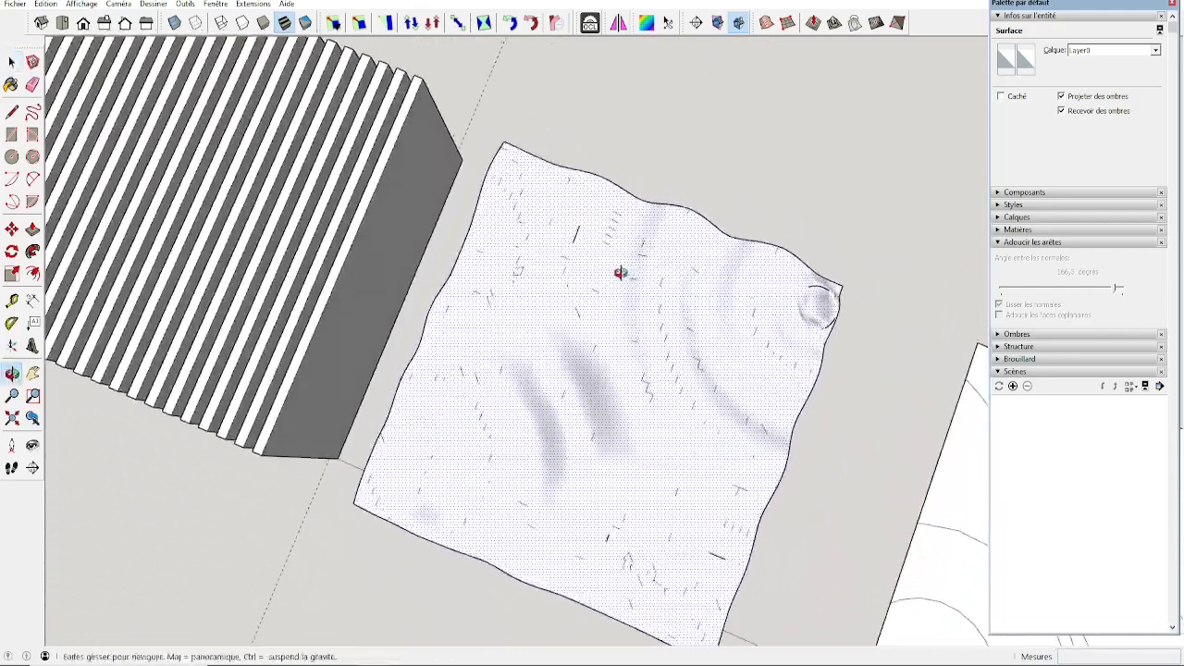
pyautogui.scroll(10, 648, 362)
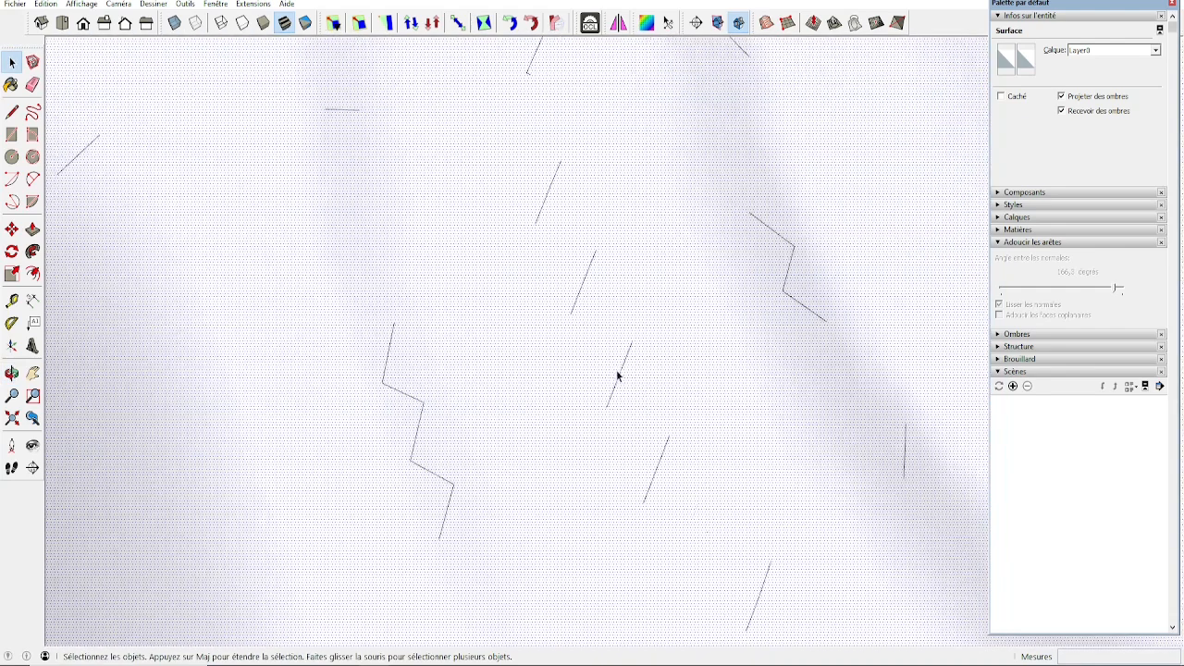
pyautogui.click(620, 371)
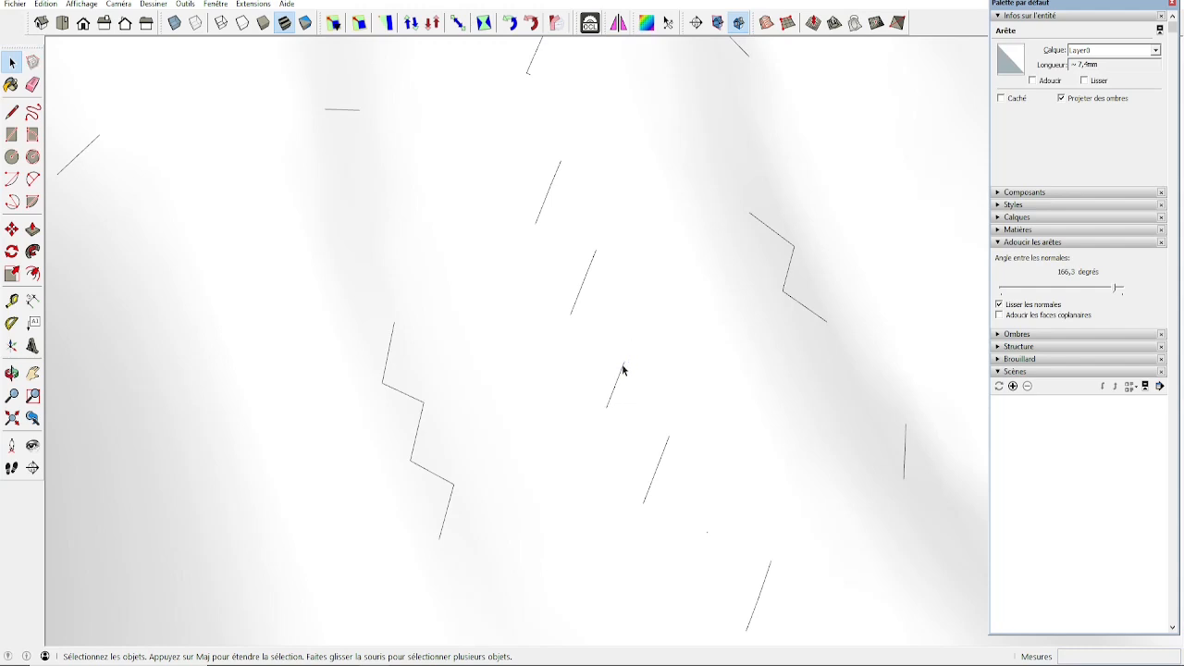
pyautogui.click(625, 370)
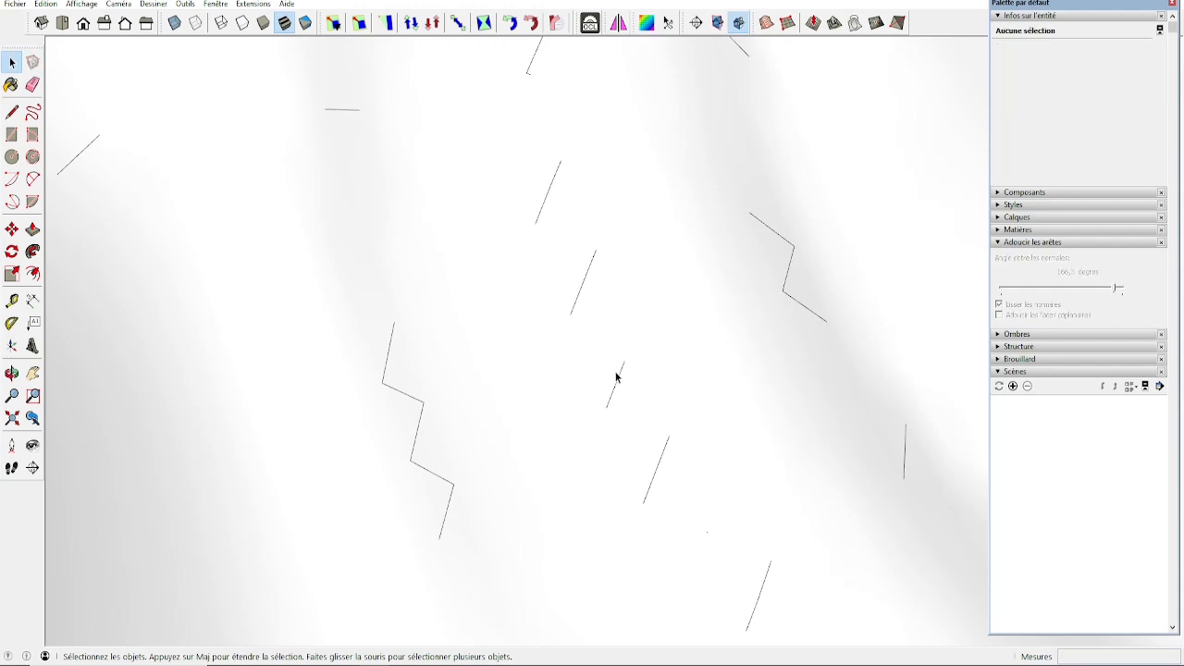
pyautogui.click(611, 396)
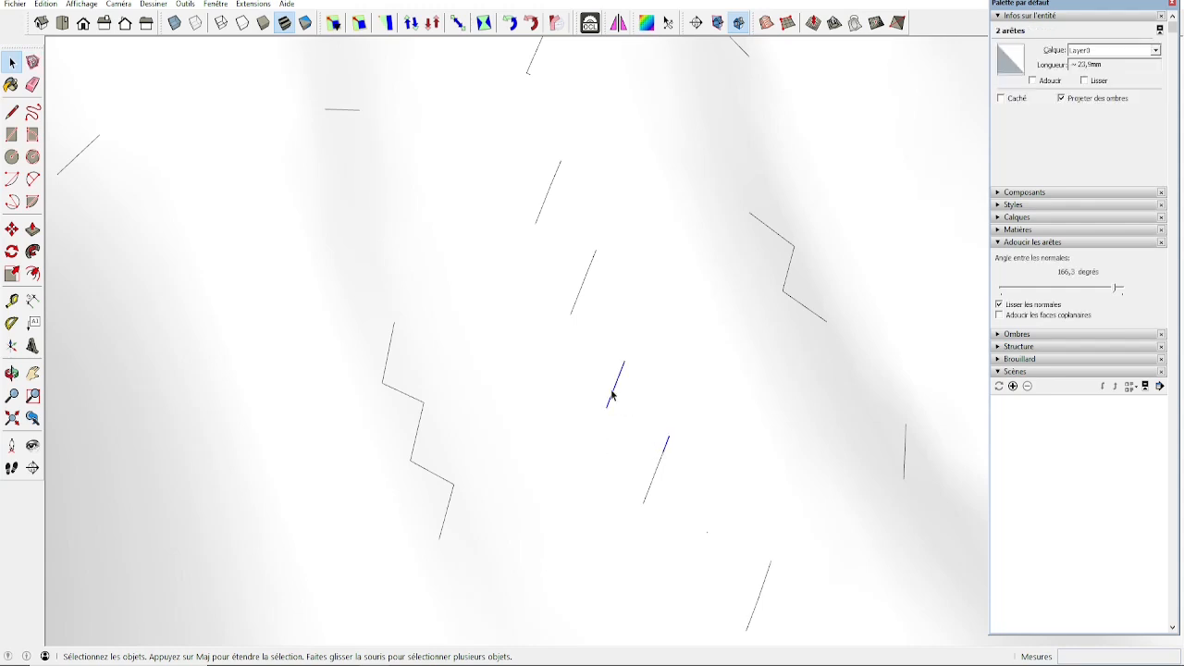
pyautogui.click(635, 418)
pyautogui.scroll(-6, 635, 417)
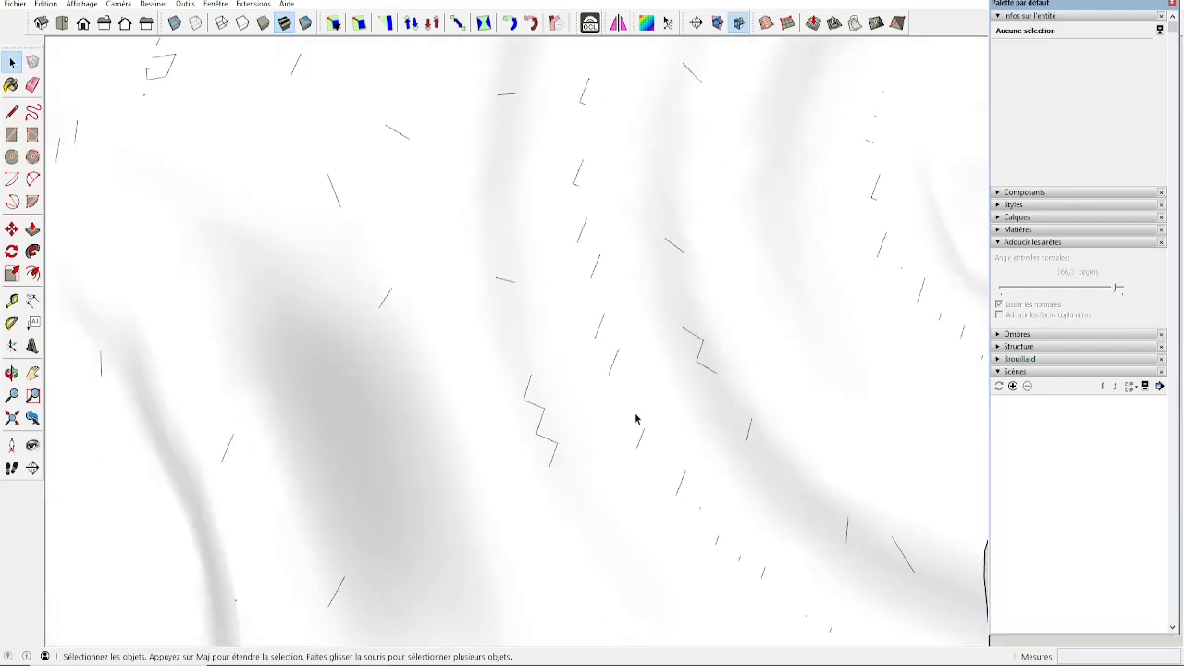
# Step: Try to delete a large batch of stray edges around the far corner's ridges, and undo the deletion
pyautogui.moveTo(661, 534); pyautogui.dragTo(719, 534)
pyautogui.press('Delete')
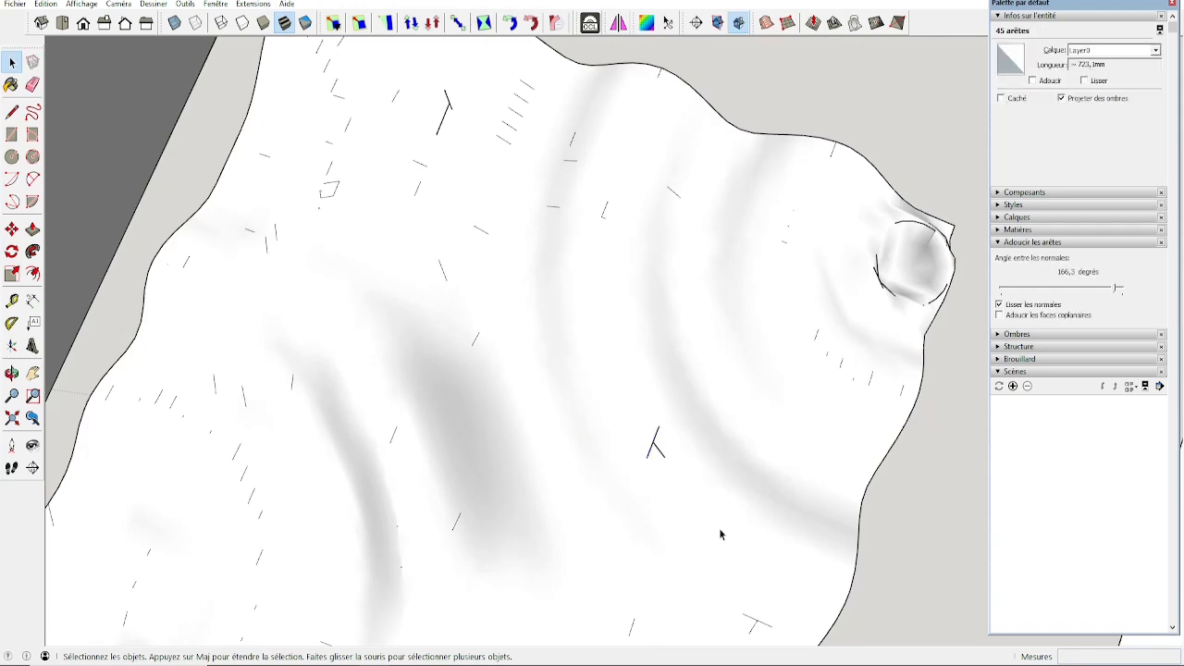
pyautogui.hotkey('ctrl', 'z')
# Step: Delete the zigzag and short stray edges in small groups along the far corner's outermost ridge
pyautogui.moveTo(521, 379); pyautogui.dragTo(629, 490)
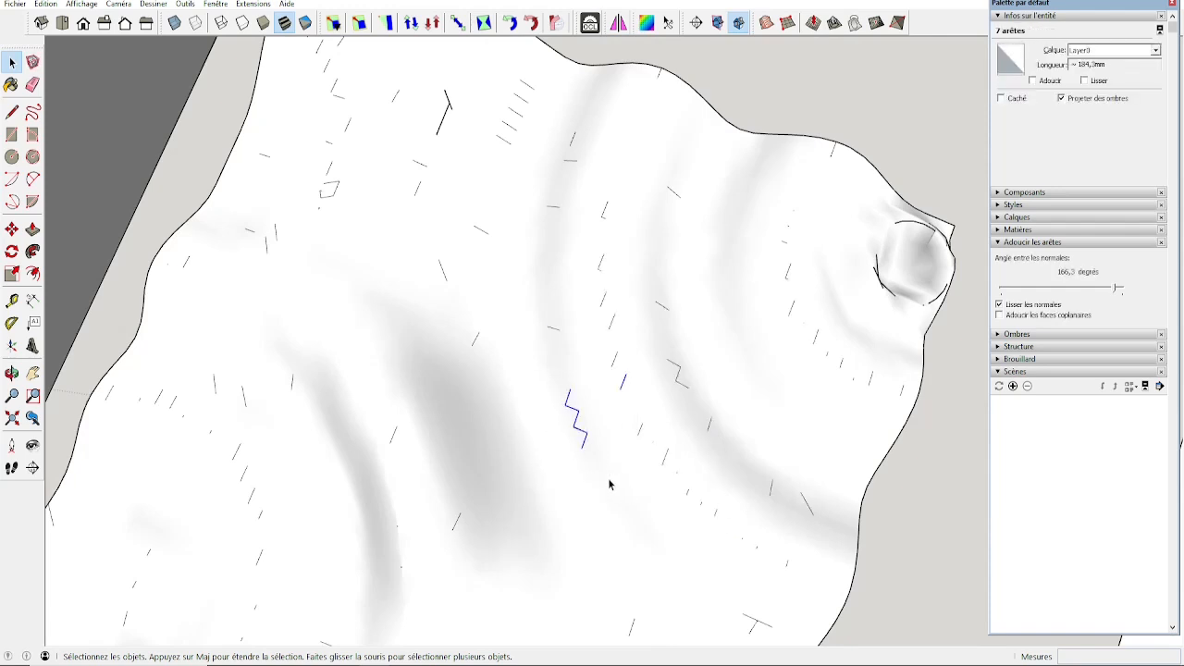
pyautogui.press('Delete')
pyautogui.moveTo(593, 280); pyautogui.dragTo(624, 361)
pyautogui.press('Delete')
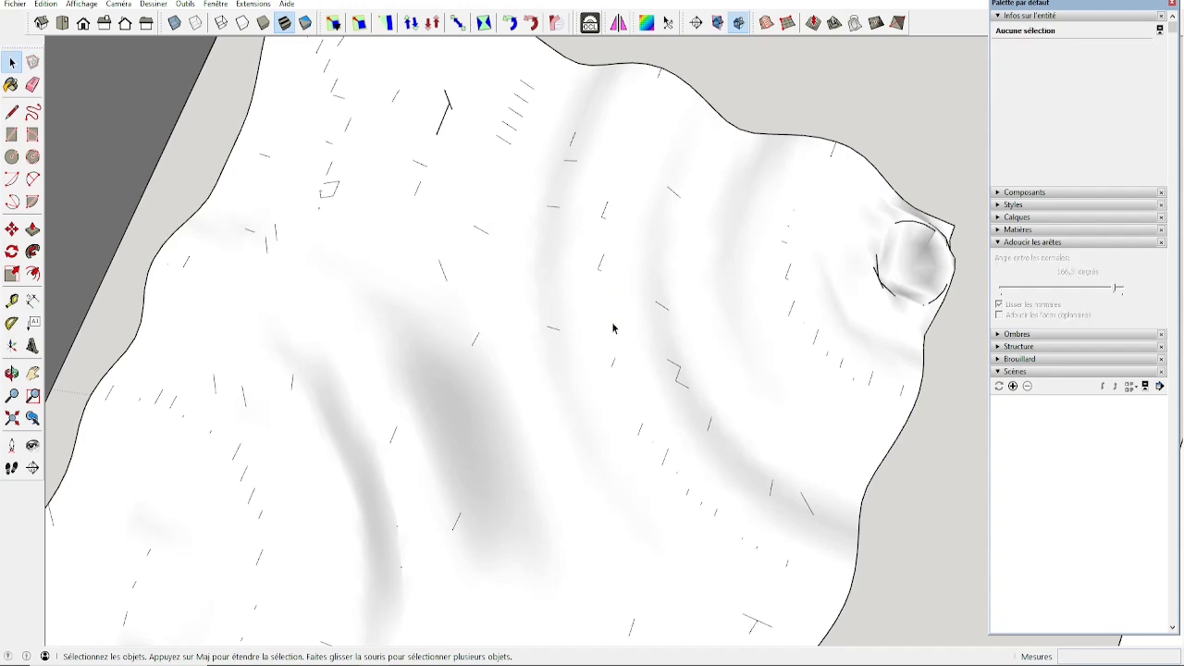
pyautogui.moveTo(592, 185); pyautogui.dragTo(638, 309)
pyautogui.press('Delete')
pyautogui.moveTo(621, 300); pyautogui.dragTo(613, 296)
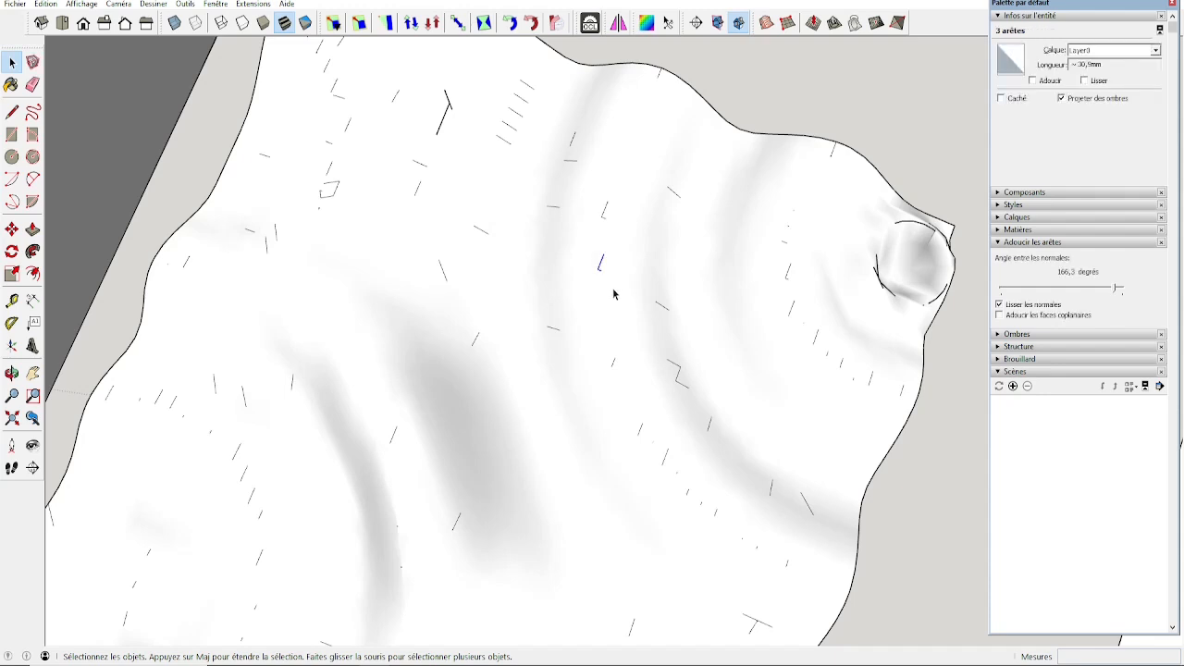
pyautogui.press('Delete')
pyautogui.moveTo(864, 370); pyautogui.dragTo(916, 415)
# Step: Delete the long copied guide curves left on the underside of the relief
pyautogui.scroll(-5, 718, 533)
pyautogui.moveTo(552, 312); pyautogui.dragTo(598, 265, button='middle')
pyautogui.scroll(5, 673, 220)
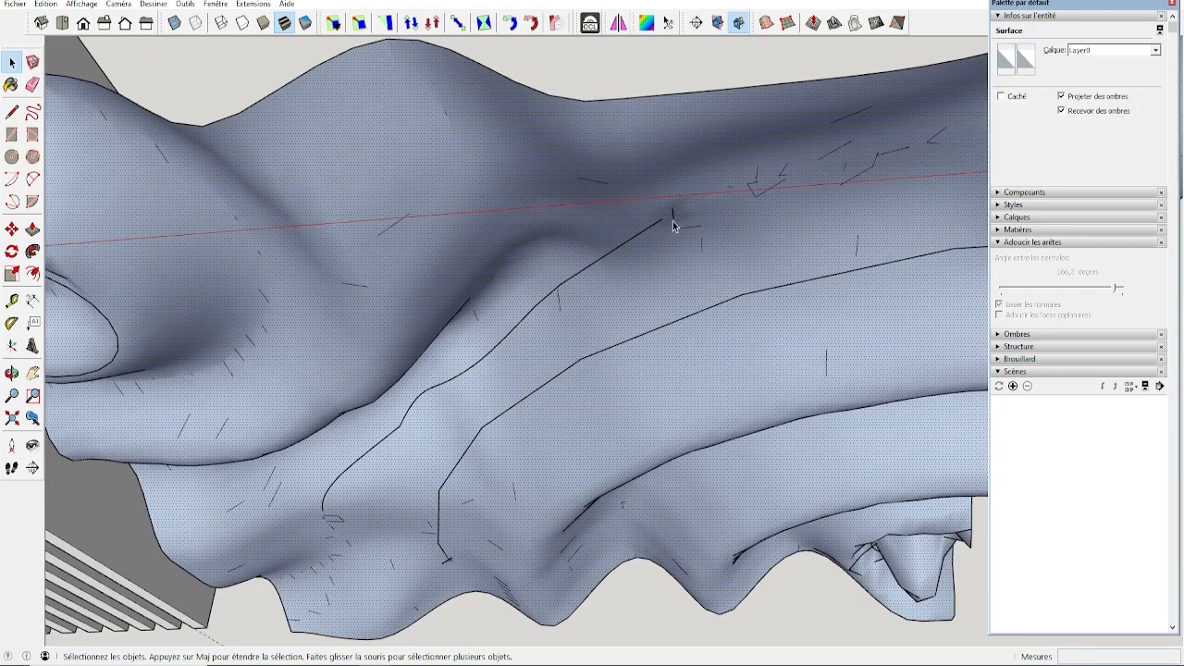
pyautogui.scroll(3, 333, 506)
pyautogui.click(333, 503)
pyautogui.press('Delete')
pyautogui.click(500, 562)
pyautogui.press('Delete')
pyautogui.click(499, 539)
pyautogui.press('Delete')
# Step: Delete the leftover arc pieces around the small circular bump at the far corner
pyautogui.moveTo(638, 435); pyautogui.dragTo(814, 490, button='middle')
pyautogui.scroll(-3, 494, 346)
pyautogui.scroll(4, 771, 281)
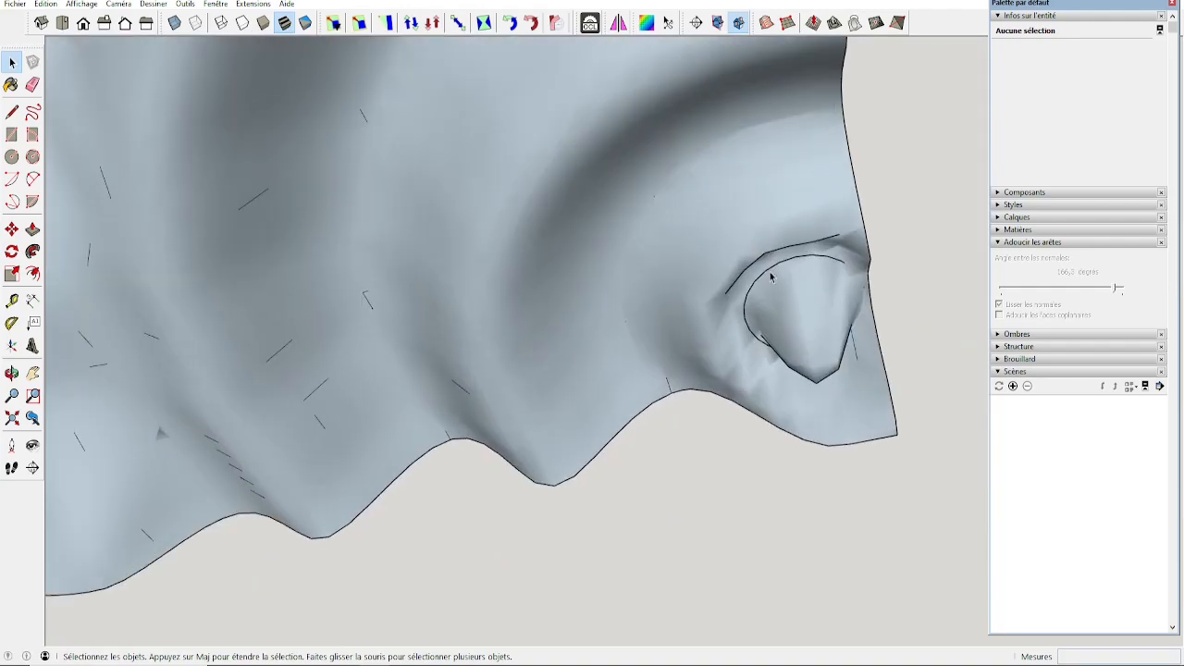
pyautogui.click(836, 239)
pyautogui.scroll(3, 824, 243)
pyautogui.moveTo(825, 243); pyautogui.dragTo(720, 409, button='middle')
pyautogui.click(708, 435)
pyautogui.press('Delete')
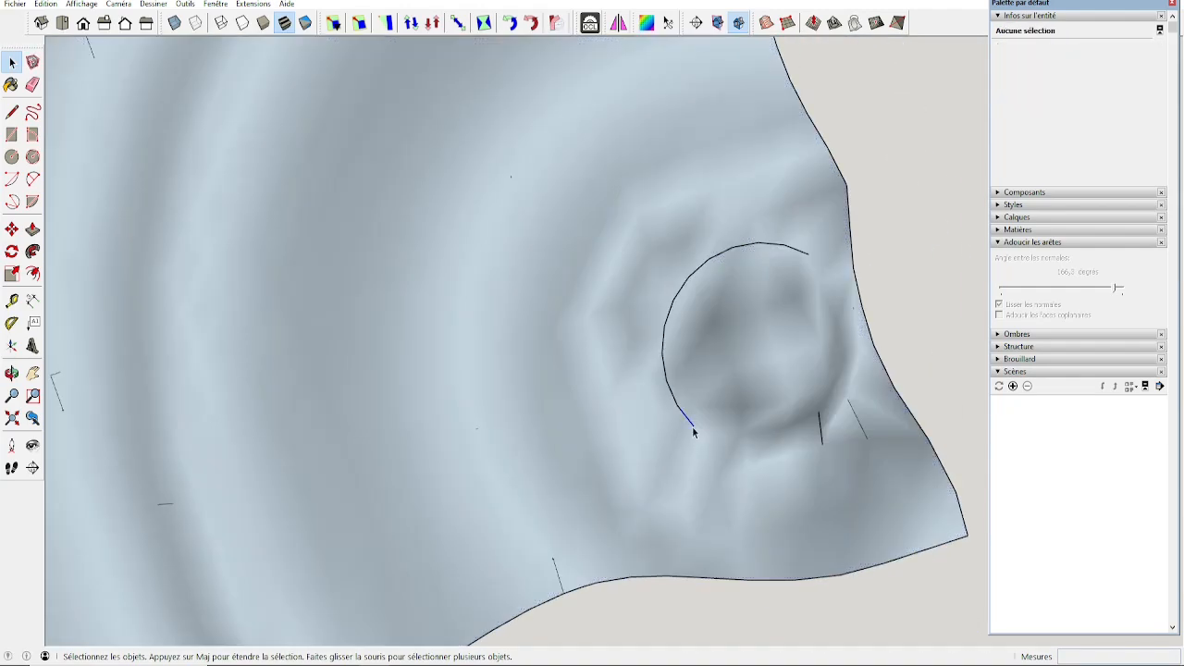
pyautogui.click(692, 426)
pyautogui.press('Delete')
# Step: Delete the remaining leftover curve pieces one by one away from the far corner's circular bump
pyautogui.scroll(-5, 820, 431)
pyautogui.click(403, 159)
pyautogui.scroll(3, 403, 159)
pyautogui.doubleClick(403, 159)
pyautogui.press('Delete')
pyautogui.click(339, 251)
pyautogui.press('Delete')
pyautogui.scroll(-5, 339, 254)
pyautogui.scroll(5, 220, 229)
pyautogui.click(219, 241)
pyautogui.press('Delete')
# Step: Delete more stray edge fragments scattered across the relief's surface
pyautogui.scroll(-4, 219, 240)
pyautogui.moveTo(447, 268); pyautogui.dragTo(467, 74, button='middle')
pyautogui.moveTo(481, 472); pyautogui.dragTo(485, 547)
pyautogui.press('Delete')
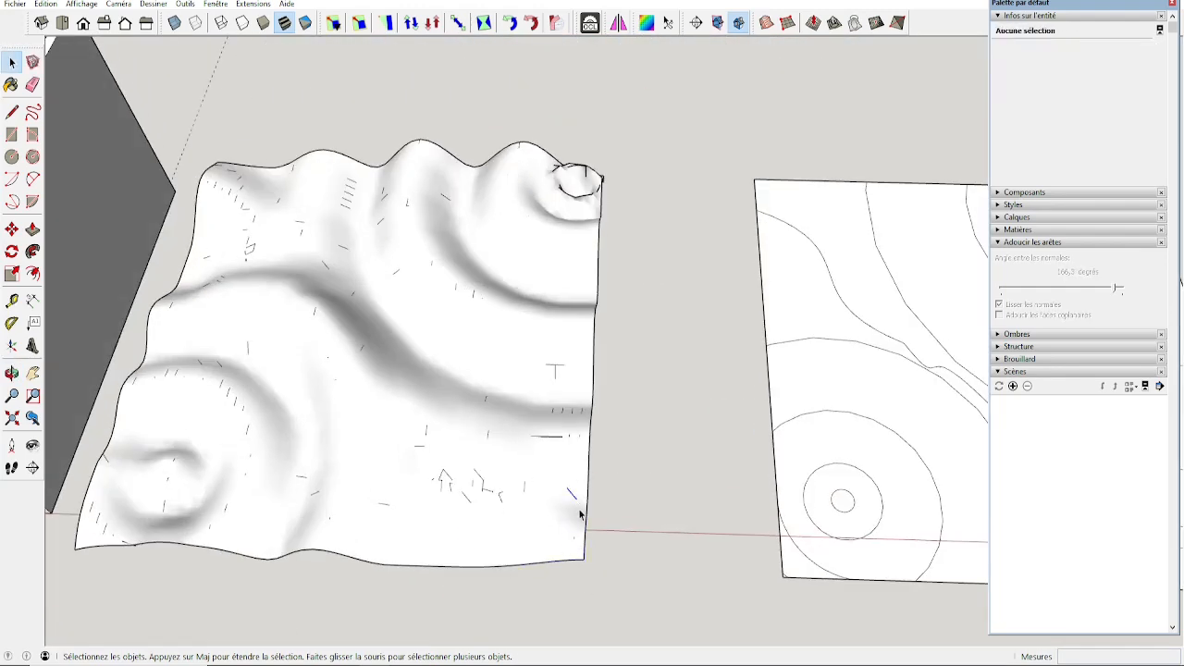
pyautogui.click(185, 375)
pyautogui.press('Delete')
pyautogui.moveTo(169, 437); pyautogui.dragTo(278, 490, button='middle')
pyautogui.moveTo(242, 470); pyautogui.dragTo(197, 314)
pyautogui.press('Delete')
pyautogui.click(178, 200)
pyautogui.press('Delete')
pyautogui.click(143, 213)
pyautogui.press('Delete')
# Step: Try to delete the column of short parallel edges on the relief, and undo the deletion
pyautogui.moveTo(286, 154); pyautogui.dragTo(306, 205)
pyautogui.press('Delete')
pyautogui.hotkey('ctrl', 'z')
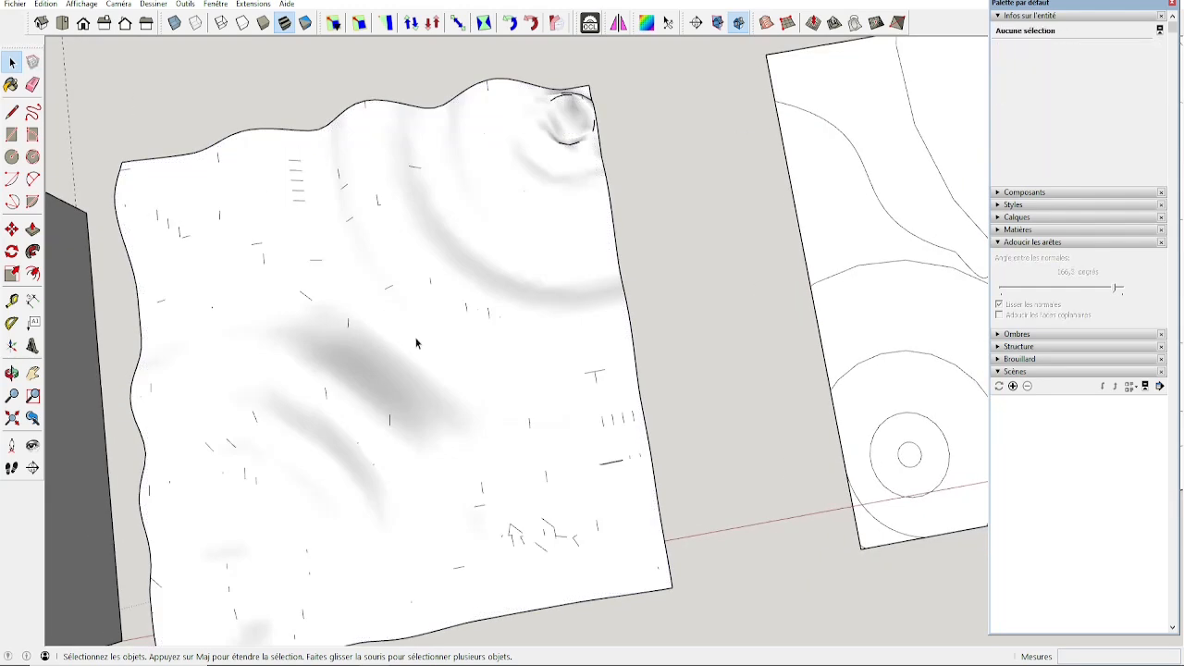
# Step: Switch to a parallel-projection top view and clear all stray edges inside the relief square in one selection
pyautogui.moveTo(507, 304); pyautogui.dragTo(481, 292, button='middle')
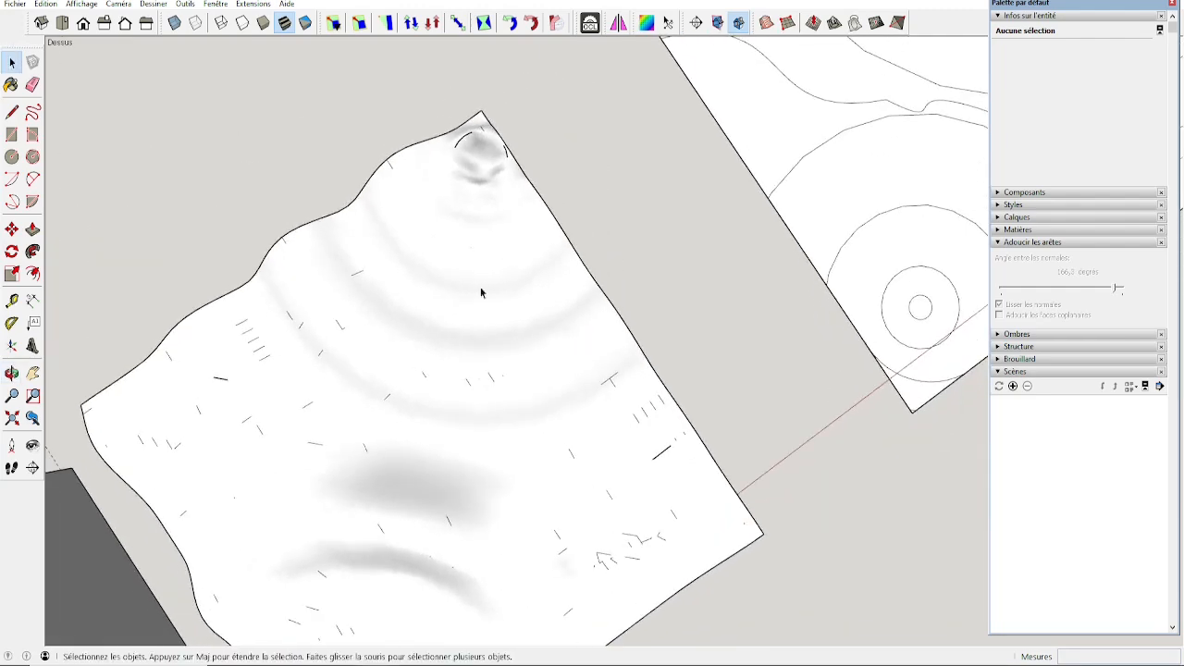
pyautogui.click(119, 4)
pyautogui.click(154, 66)
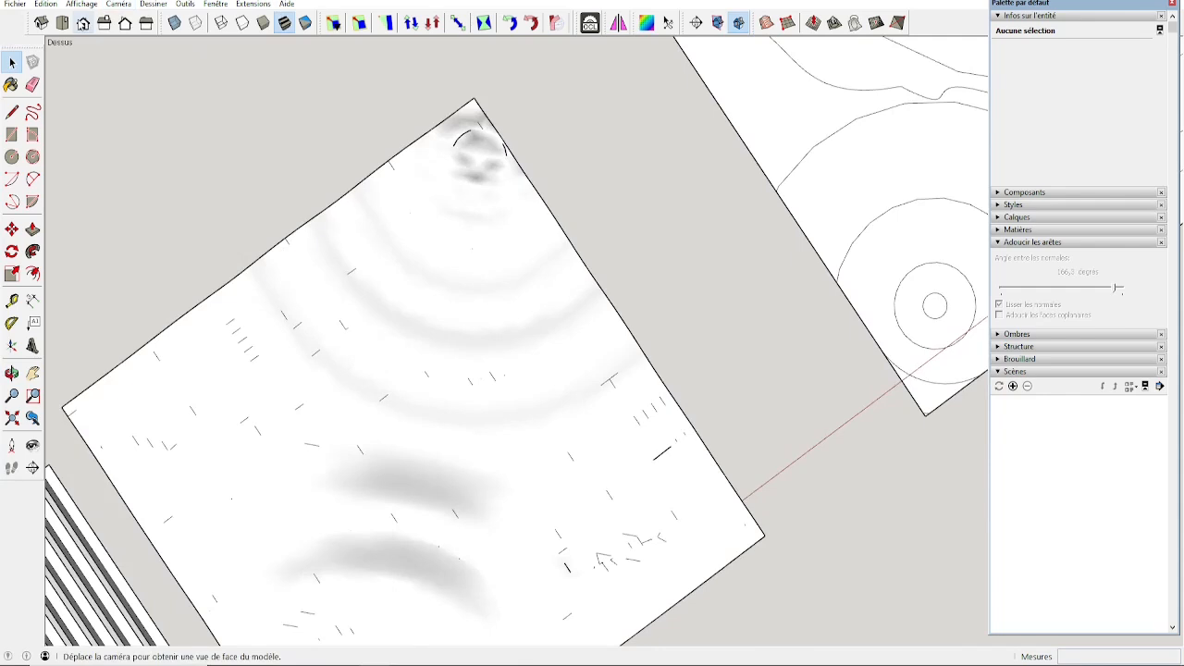
pyautogui.click(62, 22)
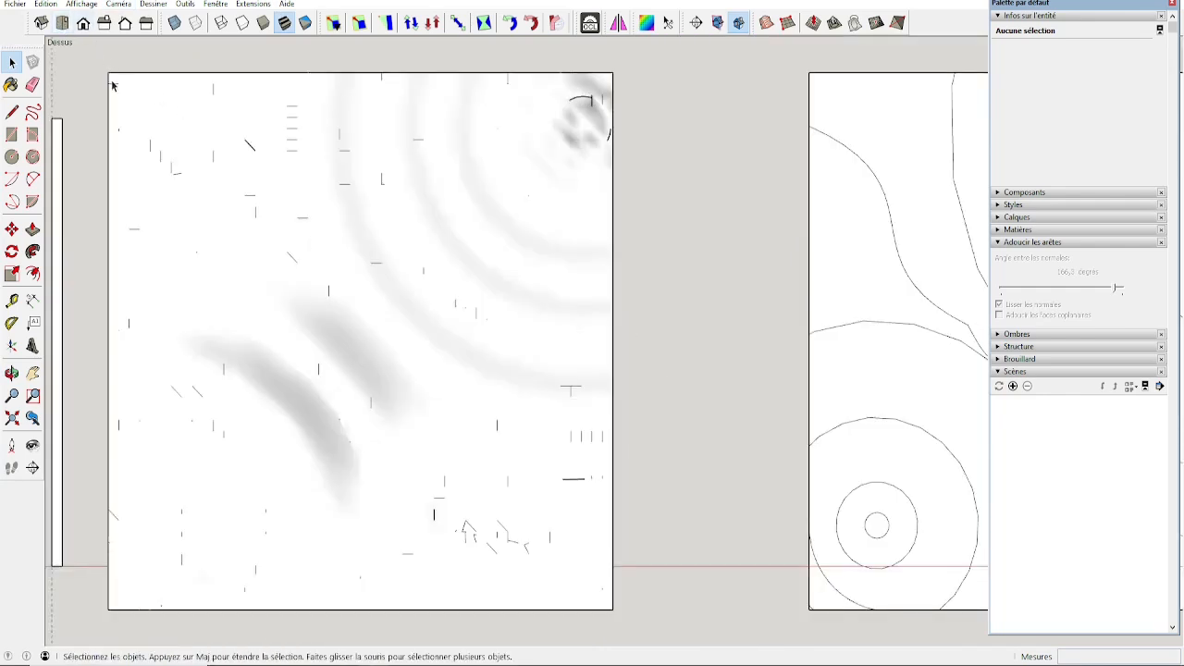
pyautogui.moveTo(112, 83)
pyautogui.mouseDown()
pyautogui.moveTo(296, 311)
pyautogui.moveTo(609, 606)
pyautogui.mouseUp()
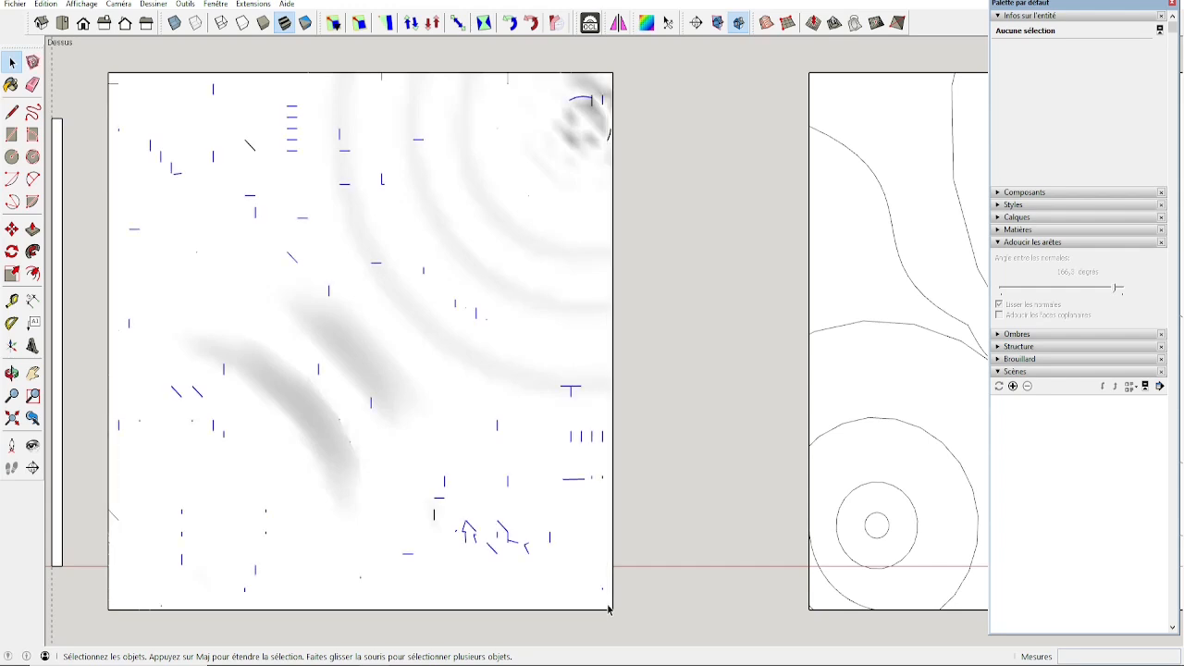
pyautogui.rightClick(460, 518)
pyautogui.click(486, 196)
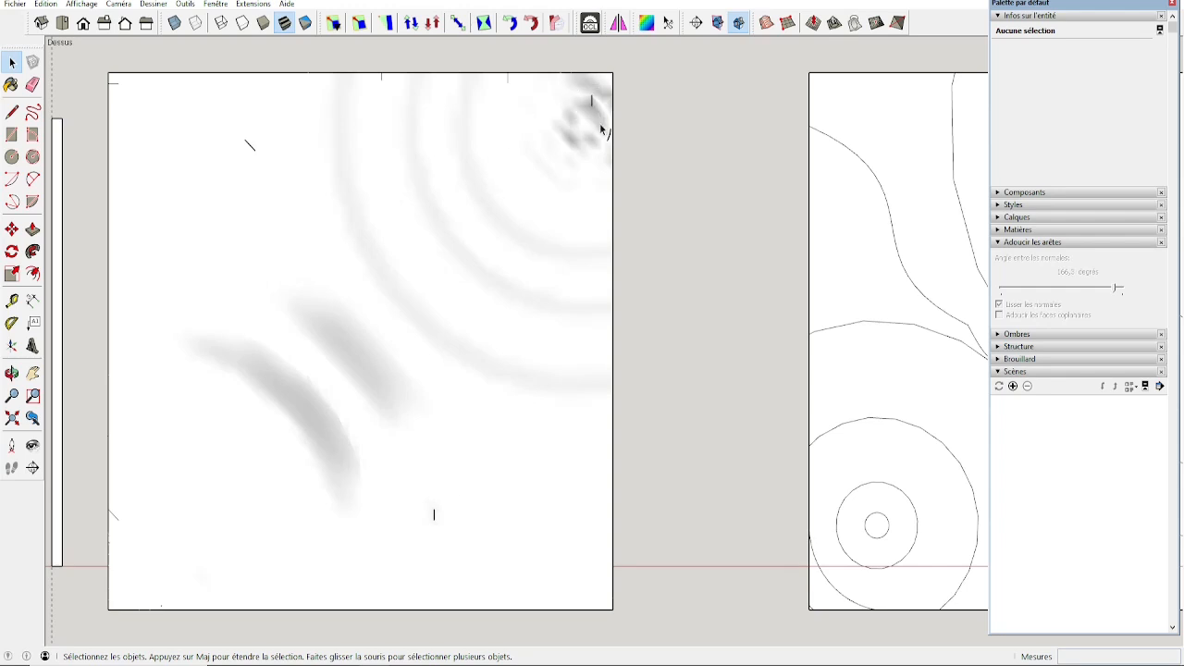
# Step: Erase the last stray edges on the relief's open area, wave crests and near its corner beside the panels
pyautogui.click(434, 514)
pyautogui.moveTo(431, 510); pyautogui.dragTo(401, 259, button='middle')
pyautogui.scroll(4, 403, 117)
pyautogui.scroll(3, 407, 118)
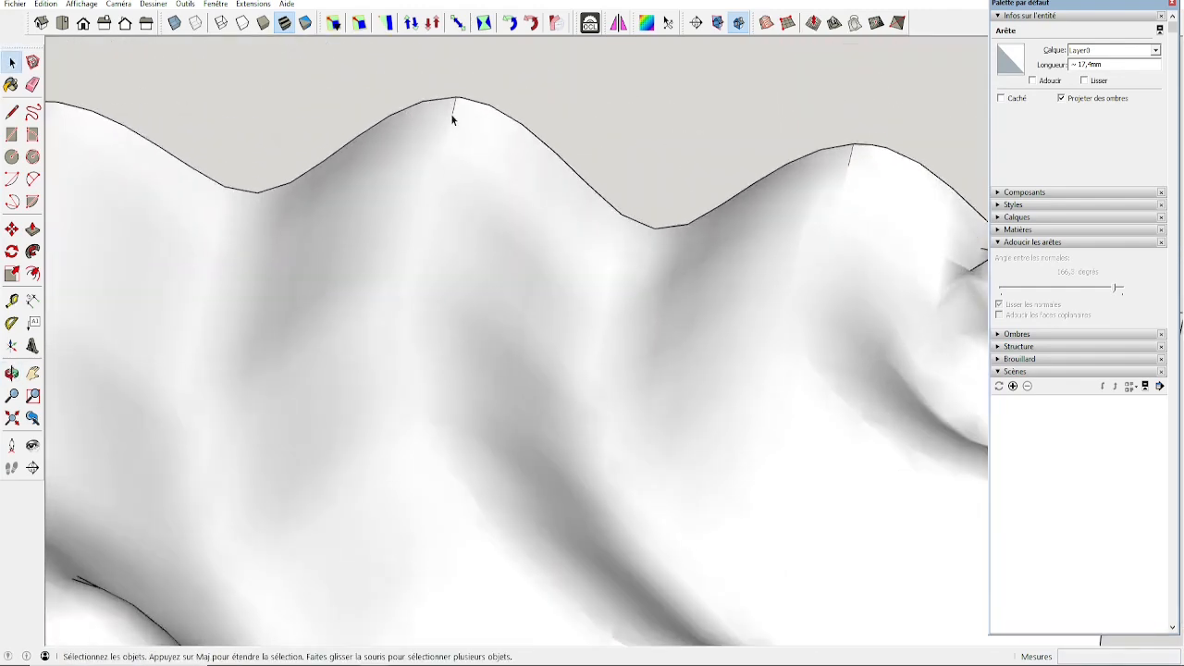
pyautogui.press('e')
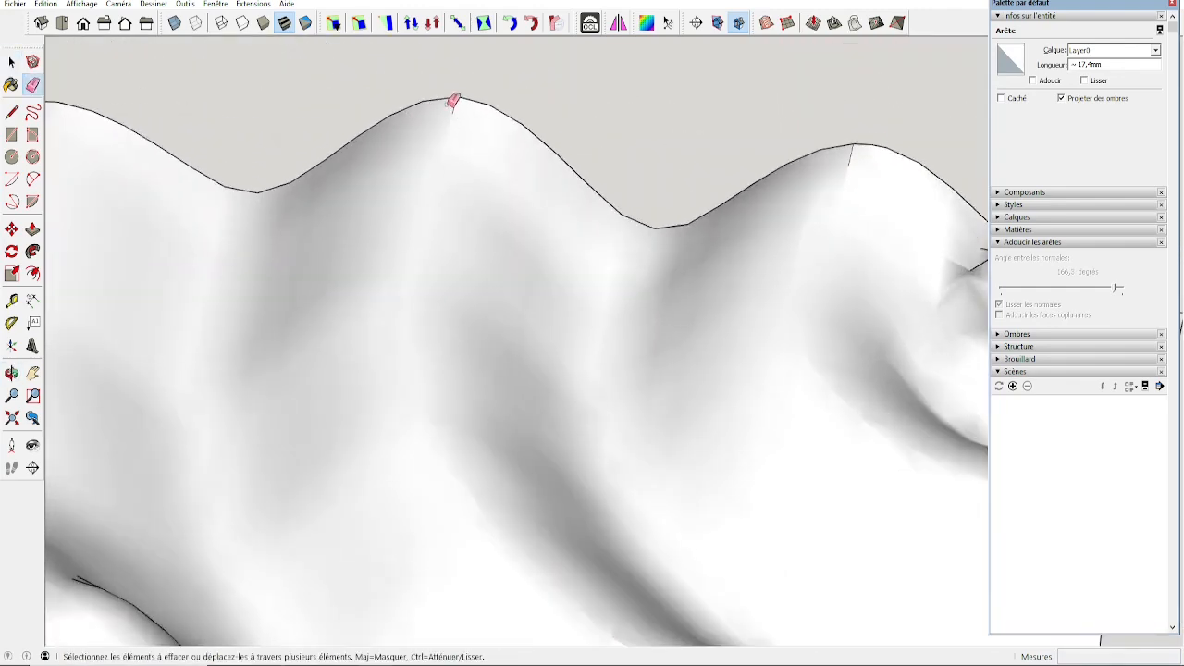
pyautogui.moveTo(774, 180)
pyautogui.mouseDown(button='middle')
pyautogui.moveTo(497, 320)
pyautogui.moveTo(521, 354)
pyautogui.moveTo(455, 325)
pyautogui.mouseUp(button='middle')
pyautogui.scroll(3, 455, 325)
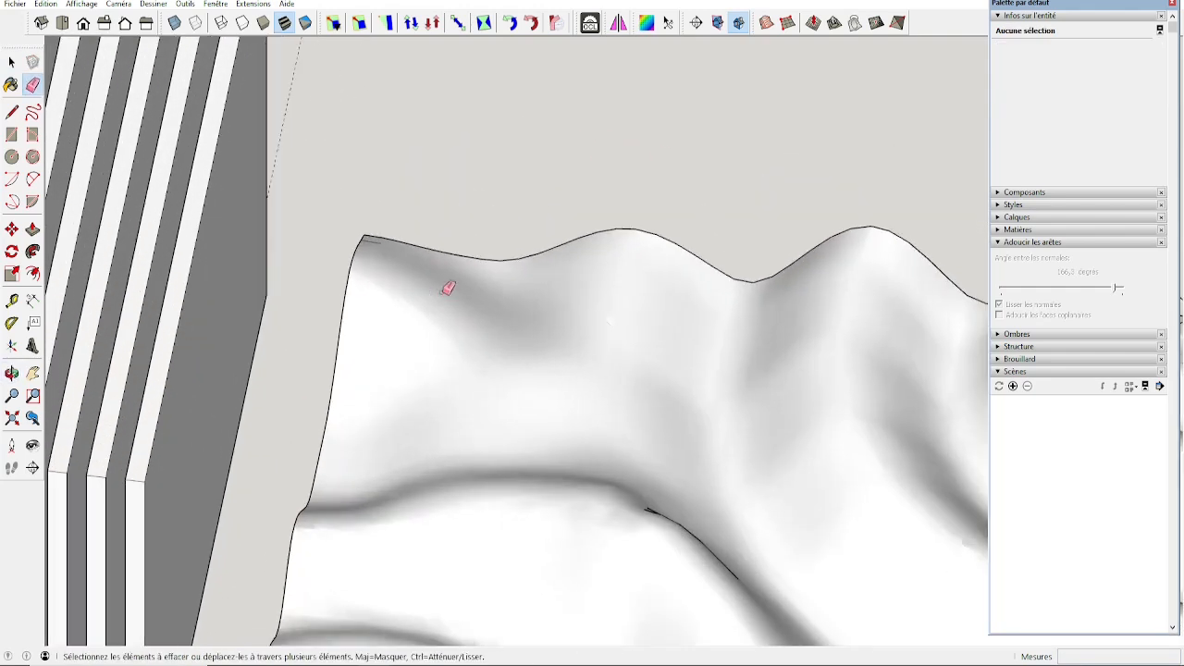
pyautogui.scroll(-4, 497, 344)
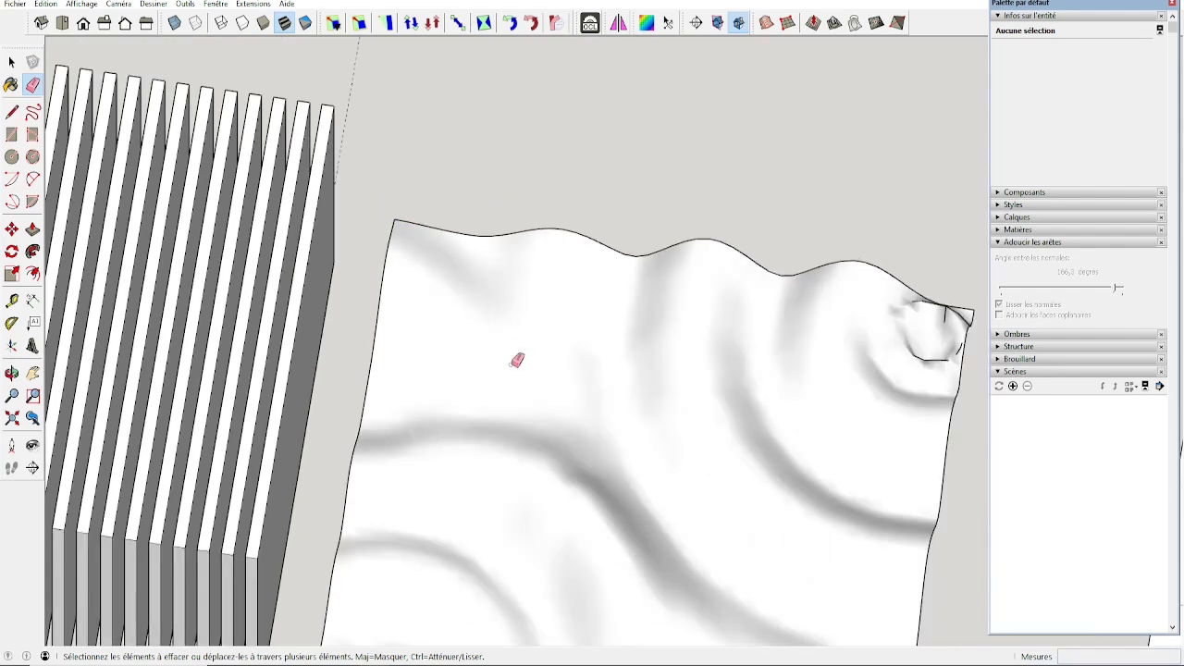
# Step: Erase a stray edge on the relief's front border, beside the small circular mound nearest the panels
pyautogui.moveTo(497, 343); pyautogui.dragTo(469, 183, button='middle')
pyautogui.scroll(3, 348, 409)
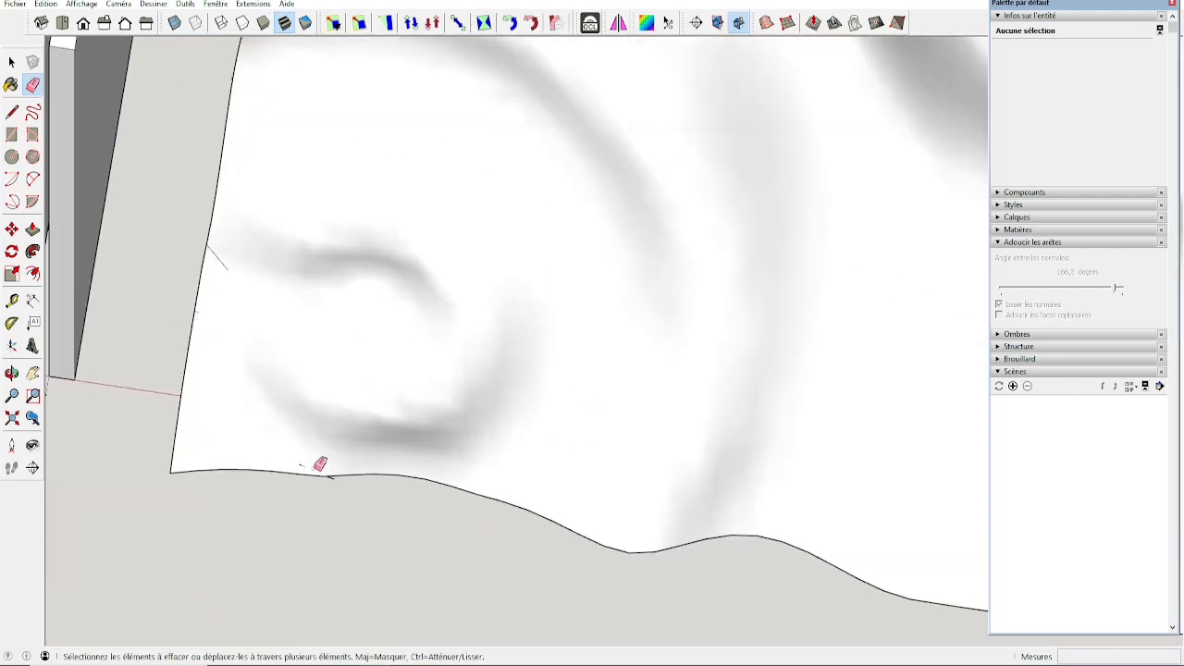
pyautogui.moveTo(330, 465); pyautogui.dragTo(330, 404, button='middle')
pyautogui.click(337, 457)
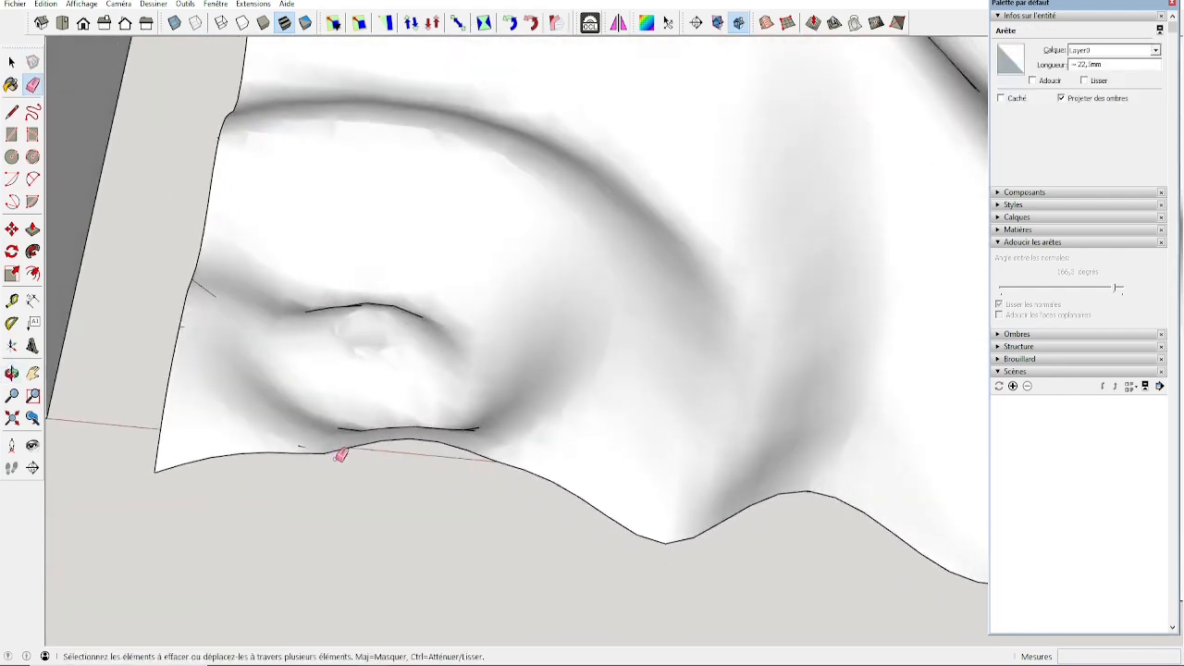
pyautogui.scroll(1, 273, 402)
pyautogui.scroll(-8, 370, 391)
pyautogui.moveTo(378, 397)
pyautogui.mouseDown(button='middle')
pyautogui.moveTo(455, 444)
pyautogui.moveTo(409, 531)
pyautogui.moveTo(418, 466)
pyautogui.mouseUp(button='middle')
pyautogui.scroll(6, 439, 410)
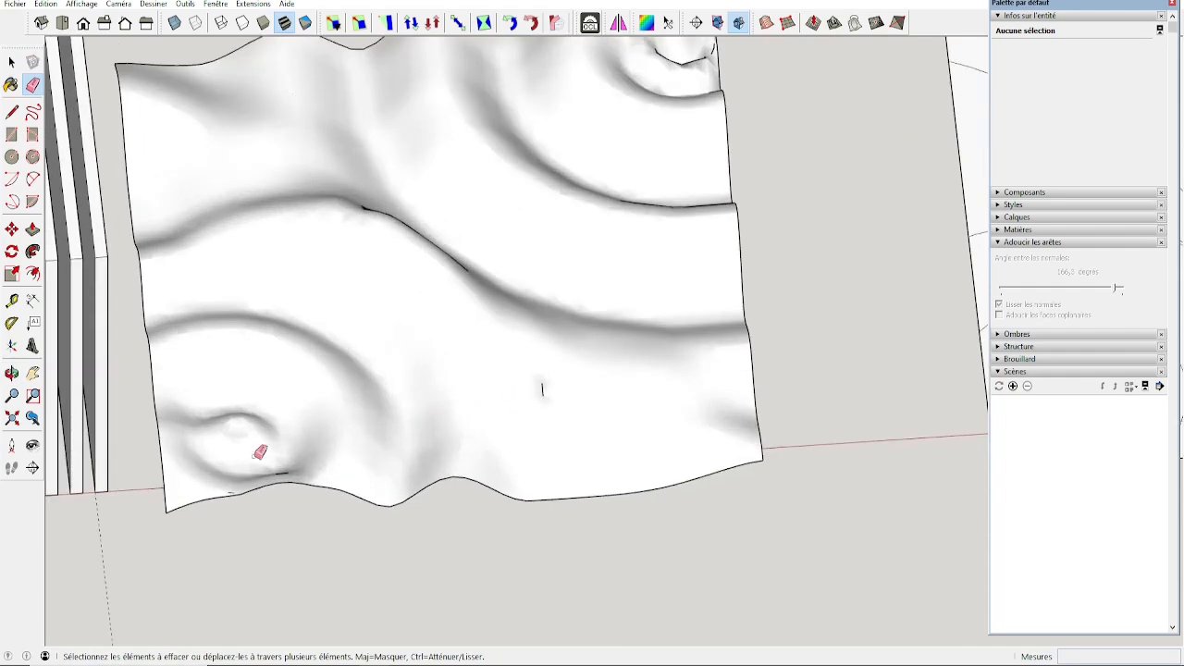
pyautogui.scroll(-2, 209, 435)
pyautogui.keyDown('shift'); pyautogui.moveTo(209, 435); pyautogui.dragTo(441, 452, button='middle'); pyautogui.keyUp('shift')
pyautogui.scroll(4, 441, 452)
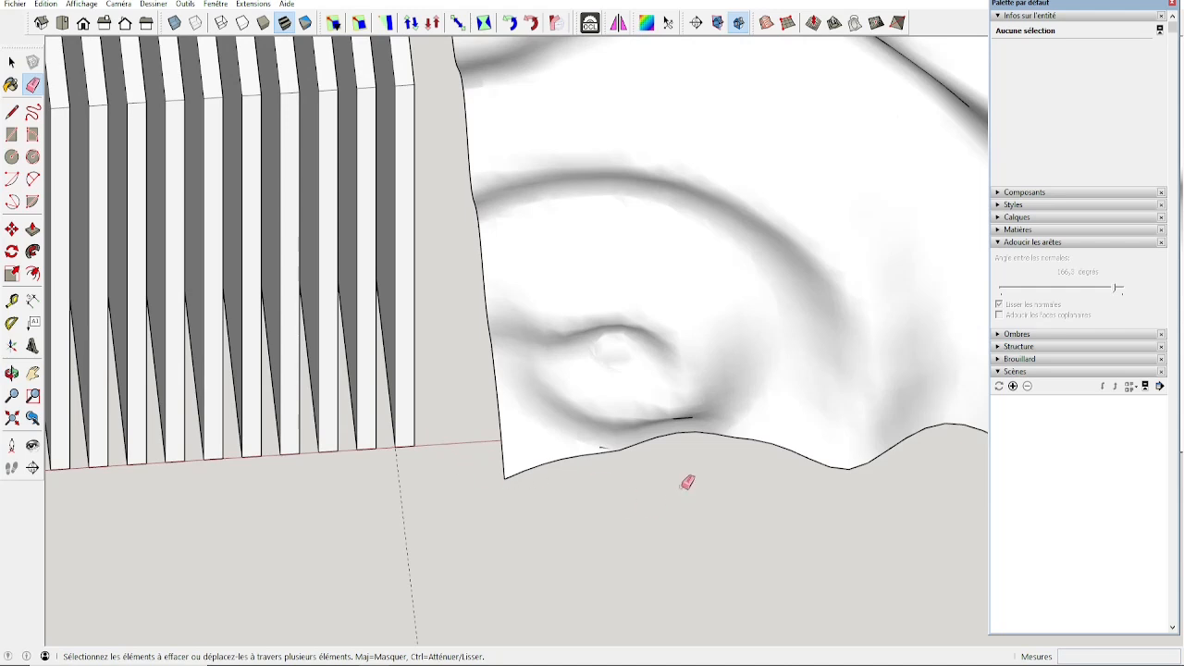
pyautogui.scroll(-5, 629, 448)
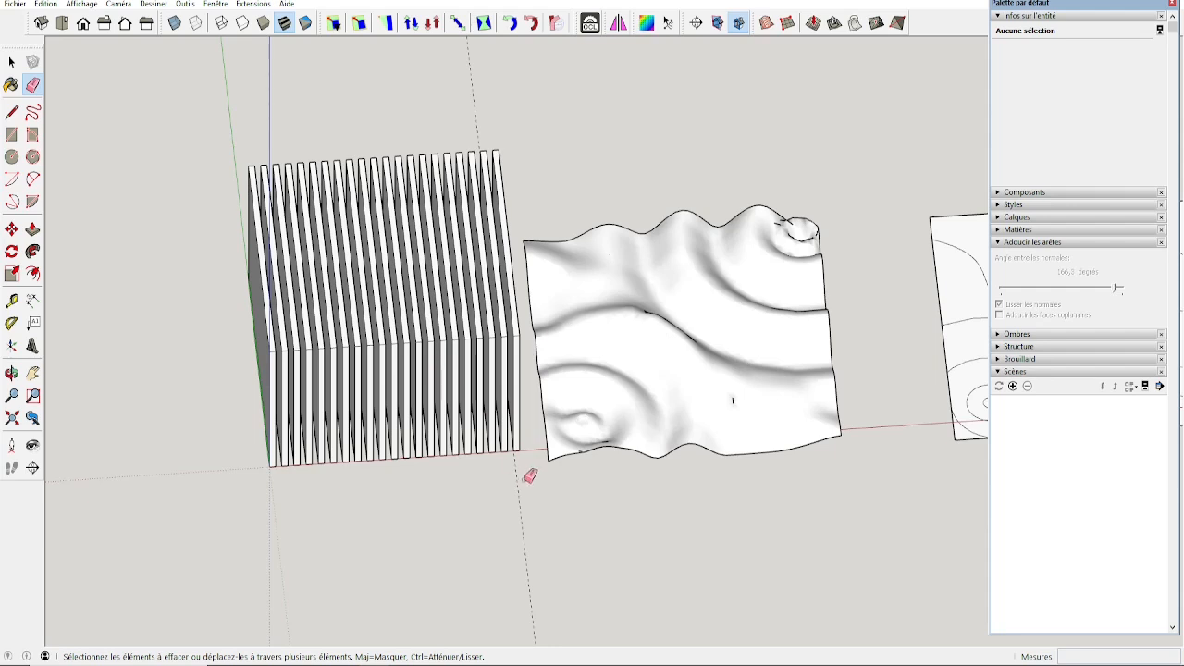
pyautogui.press('l')
pyautogui.scroll(3, 527, 446)
pyautogui.click(513, 454)
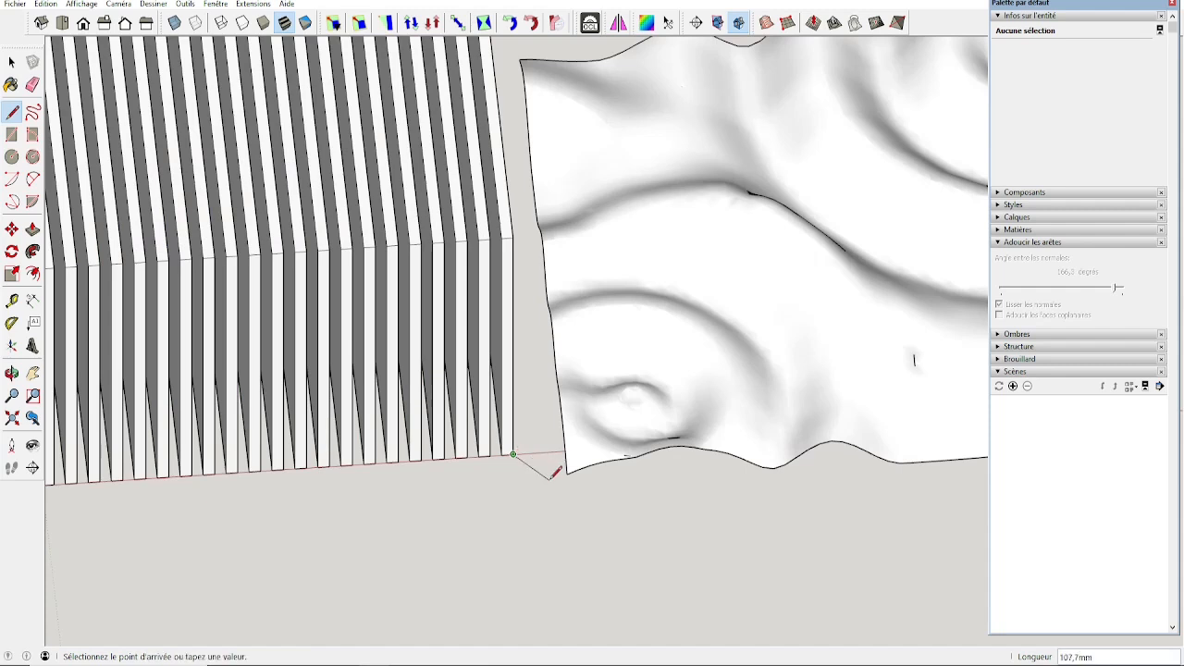
pyautogui.press('space')
# Step: Create an angled protractor guide at the last panel's front bottom corner, measured from the red axis
pyautogui.click(11, 323)
pyautogui.click(514, 454)
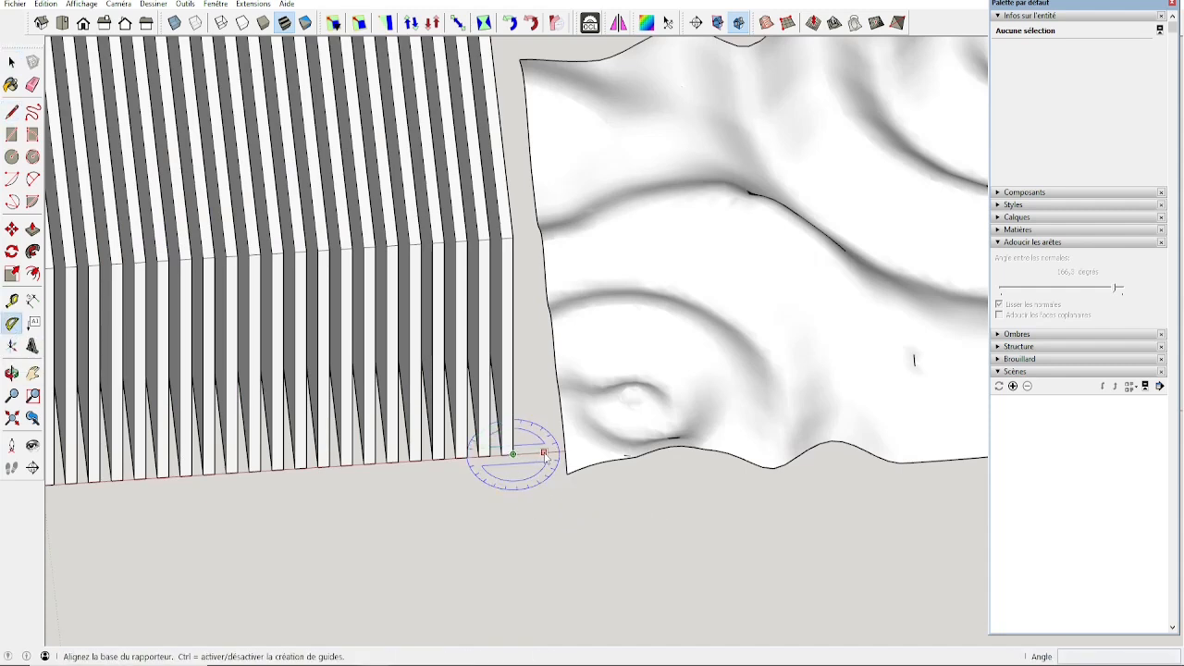
pyautogui.click(543, 451)
pyautogui.click(539, 483)
# Step: Draw a short edge along the angled guide, starting from the last panel's front bottom corner
pyautogui.press('l')
pyautogui.click(546, 476)
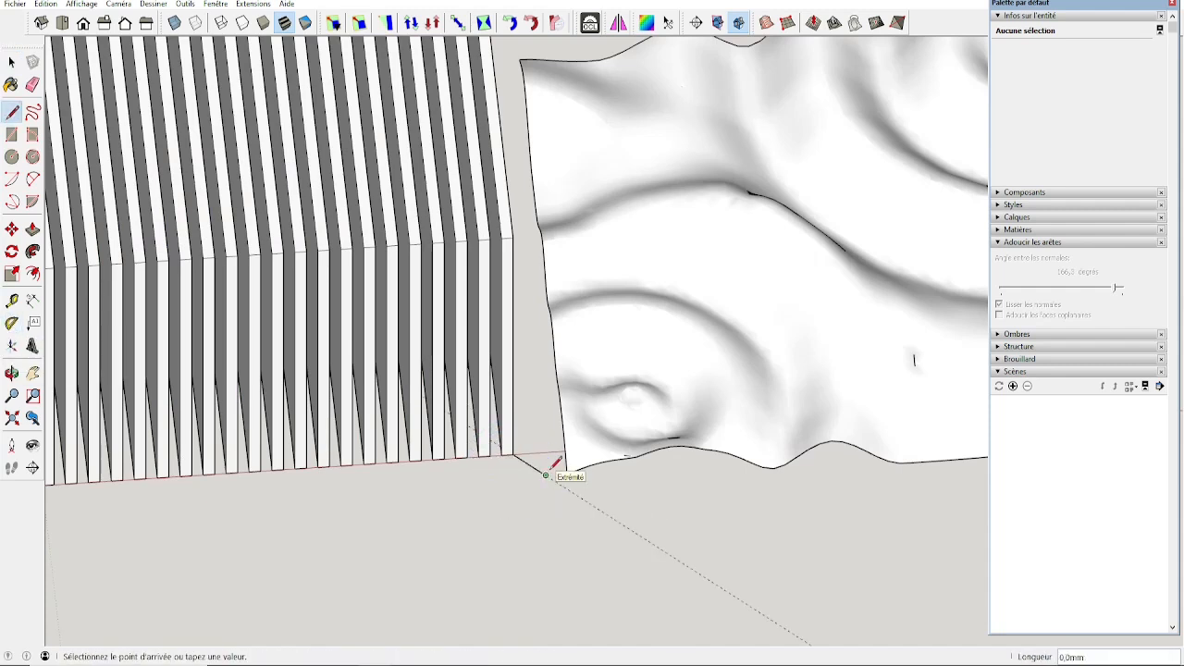
pyautogui.press('Escape')
pyautogui.click(530, 463)
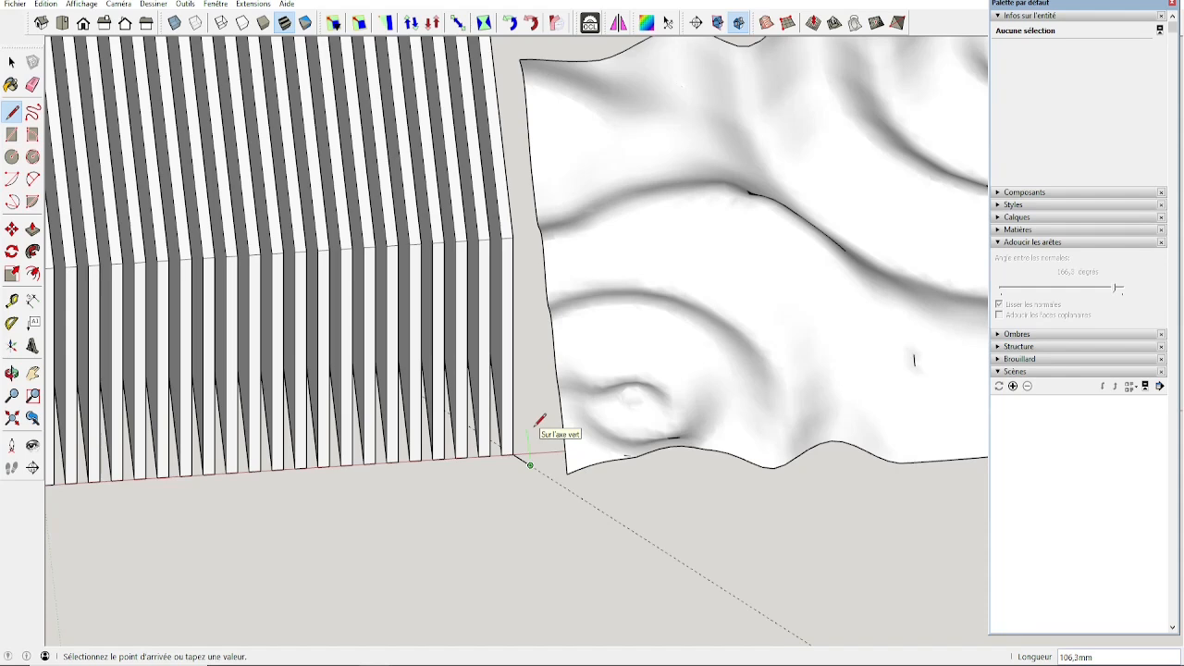
pyautogui.write('3')
pyautogui.press('space')
# Step: Measure the height of the relief's front outer corner relative to the flat contour square's corner
pyautogui.scroll(-1, 518, 496)
pyautogui.moveTo(518, 496); pyautogui.dragTo(387, 298, button='middle')
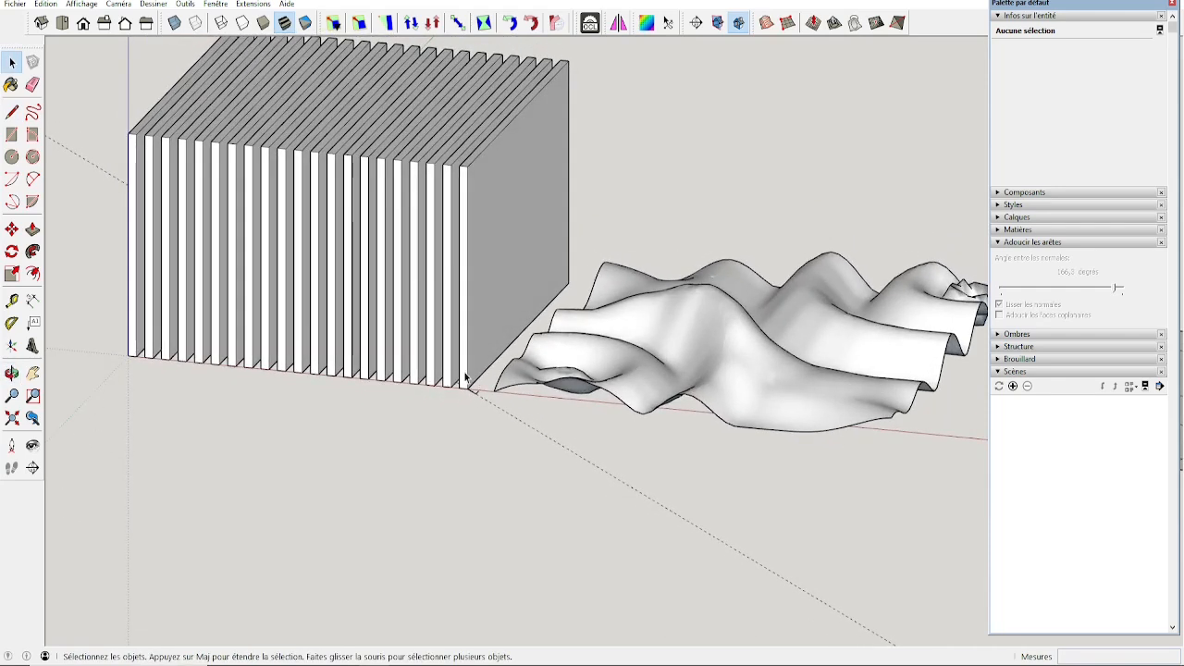
pyautogui.moveTo(827, 427); pyautogui.dragTo(881, 303, button='middle')
pyautogui.moveTo(896, 366)
pyautogui.mouseDown(button='middle')
pyautogui.moveTo(883, 387)
pyautogui.moveTo(801, 404)
pyautogui.moveTo(832, 411)
pyautogui.moveTo(840, 444)
pyautogui.moveTo(839, 431)
pyautogui.mouseUp(button='middle')
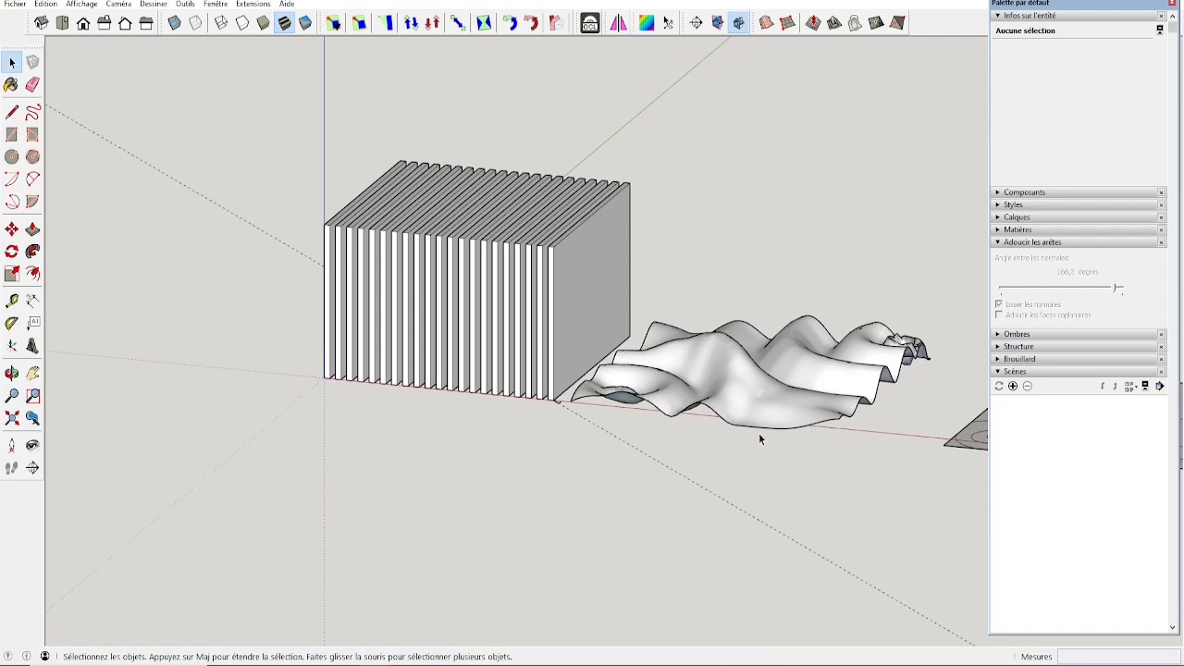
pyautogui.press('t')
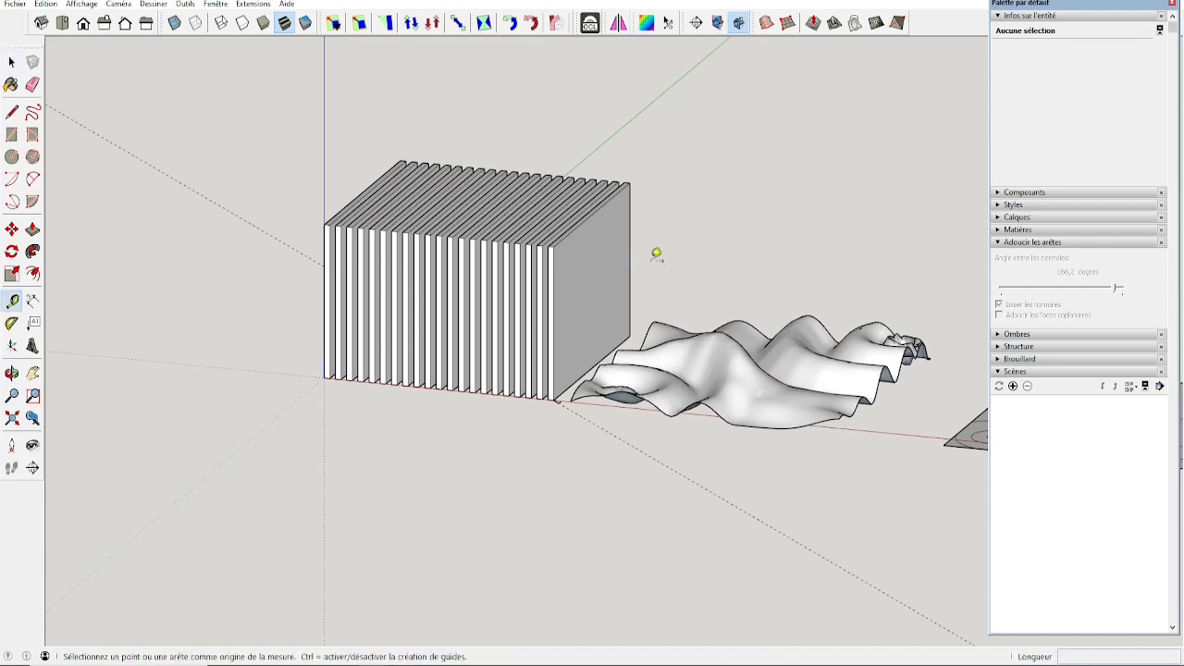
pyautogui.click(846, 412)
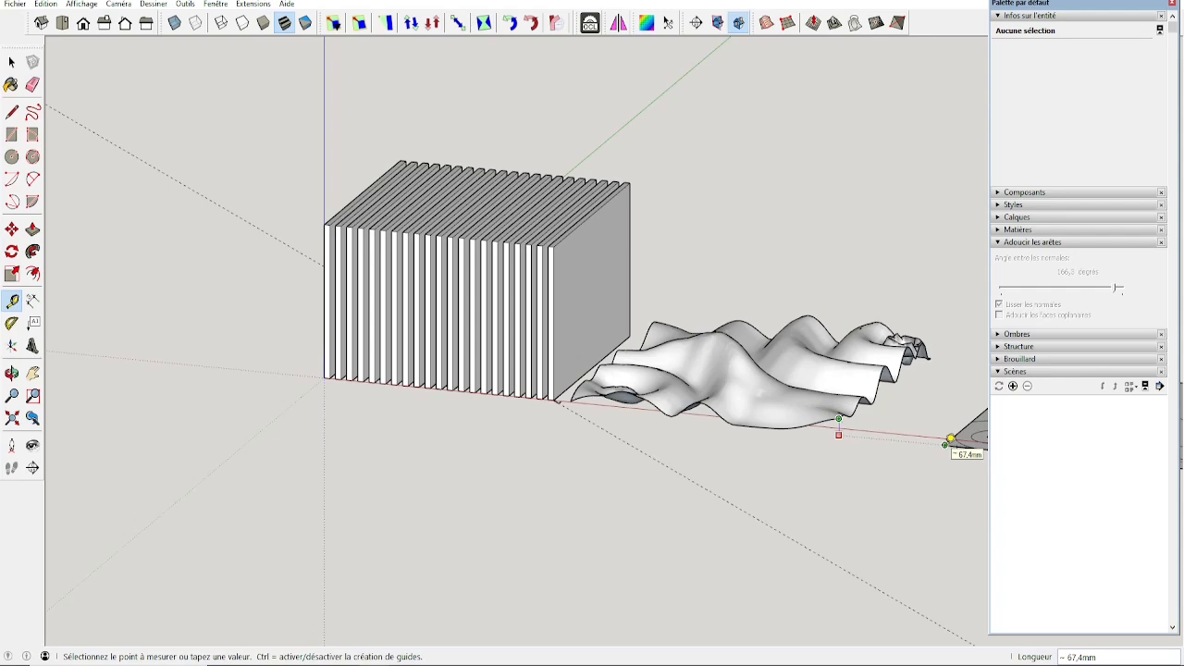
pyautogui.press('space')
# Step: Erase the tiny stray edge at the short edge's free end and draw a 90 mm vertical line up from there
pyautogui.scroll(5, 571, 413)
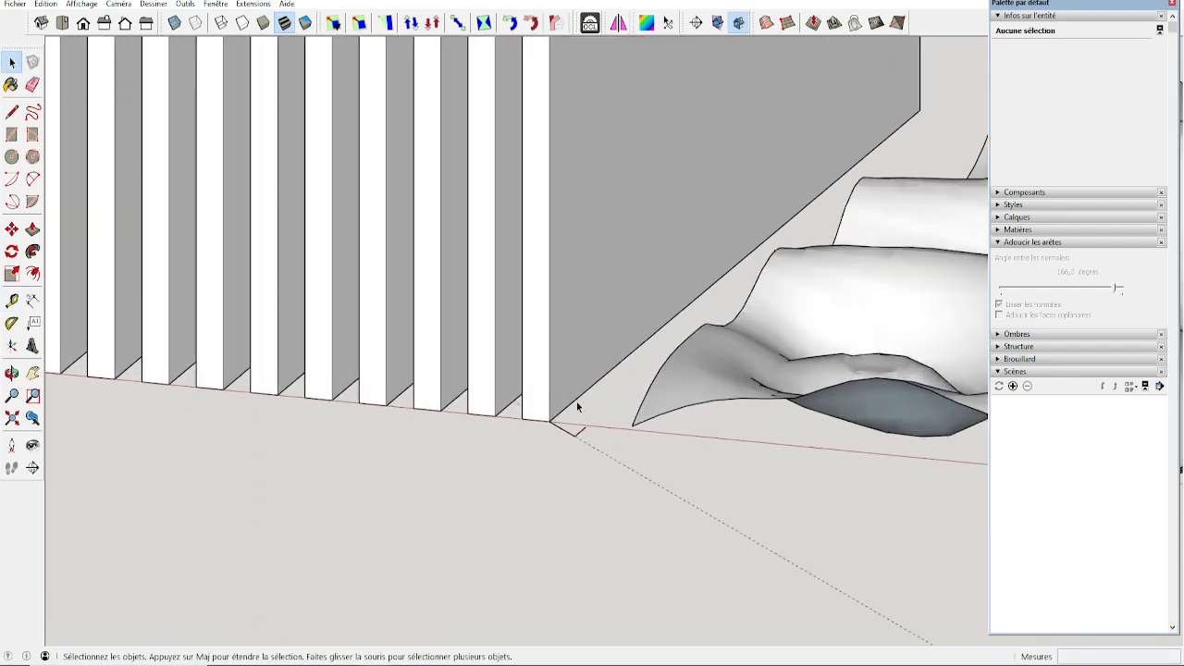
pyautogui.press('e')
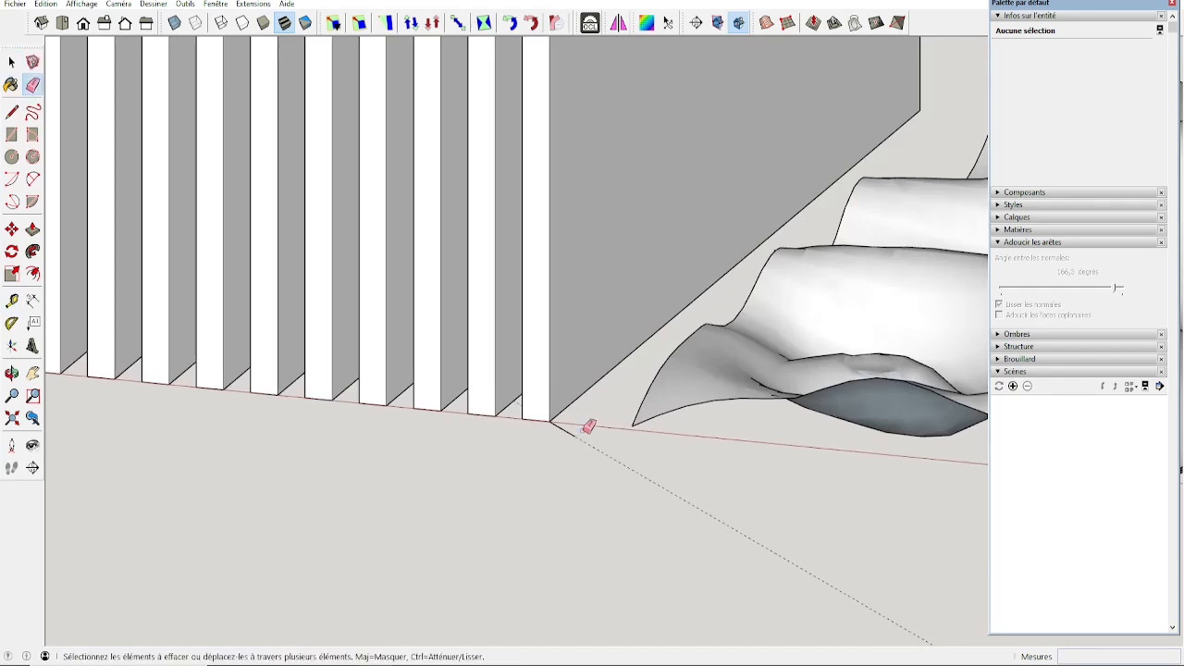
pyautogui.press('l')
pyautogui.click(575, 436)
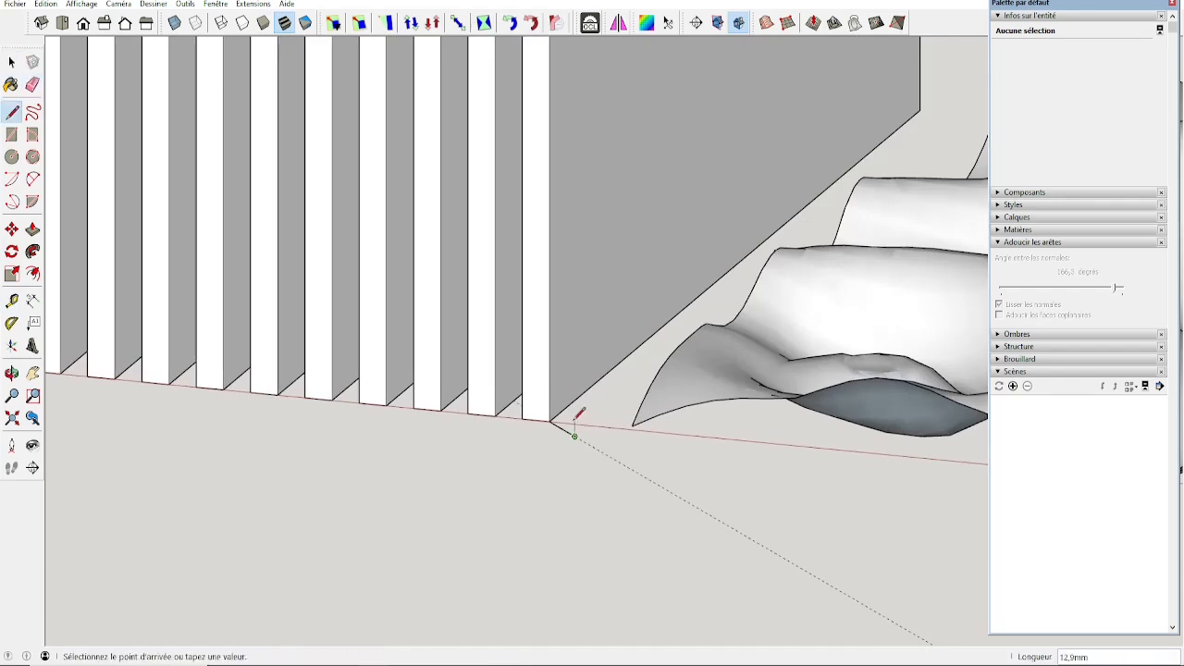
pyautogui.click(581, 330)
pyautogui.write('90')
pyautogui.press('Return')
pyautogui.scroll(-2, 592, 293)
pyautogui.press('space')
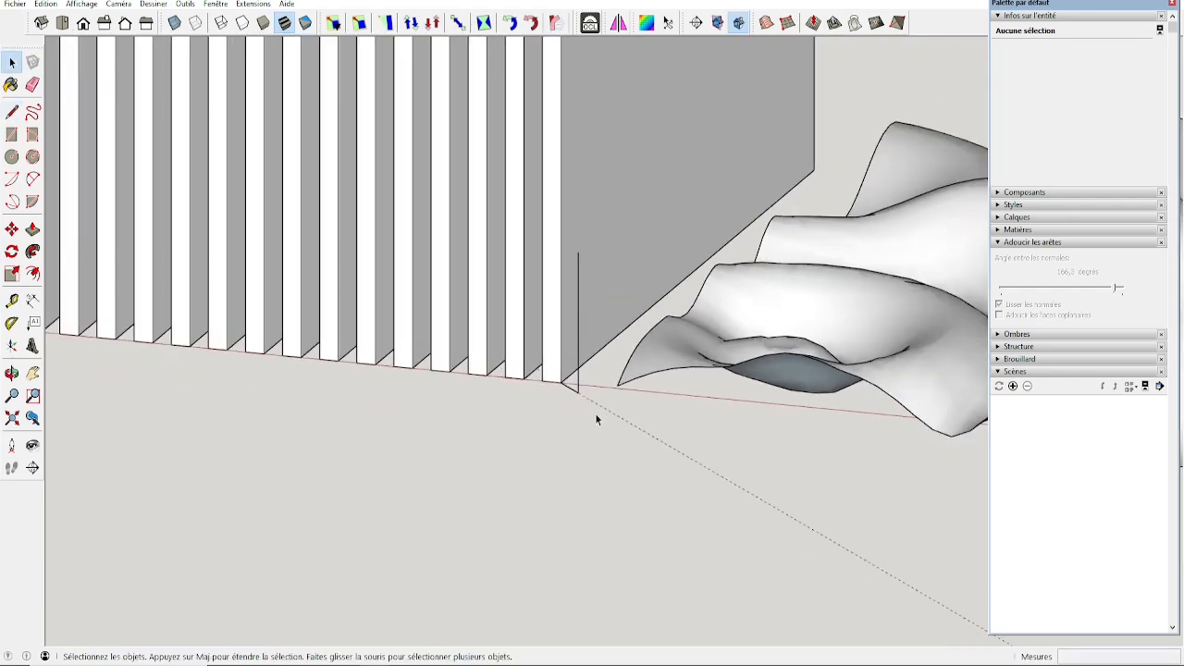
# Step: Delete the angled guide line at the panels' corner
pyautogui.scroll(2, 572, 396)
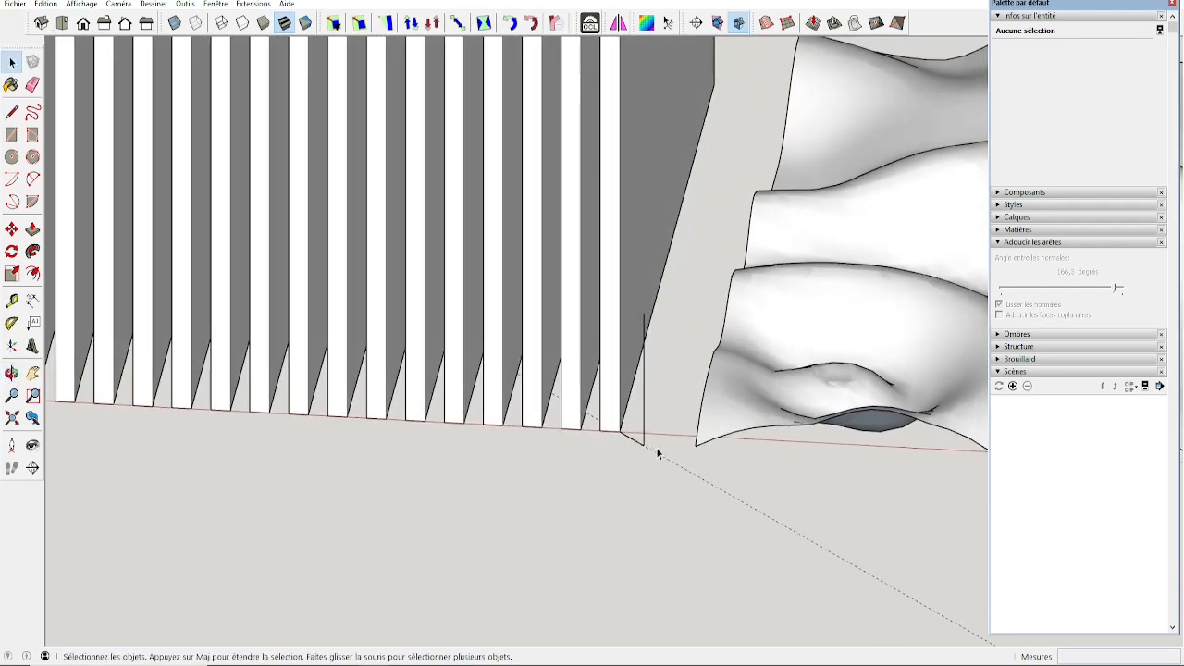
pyautogui.click(689, 479)
pyautogui.press('Delete')
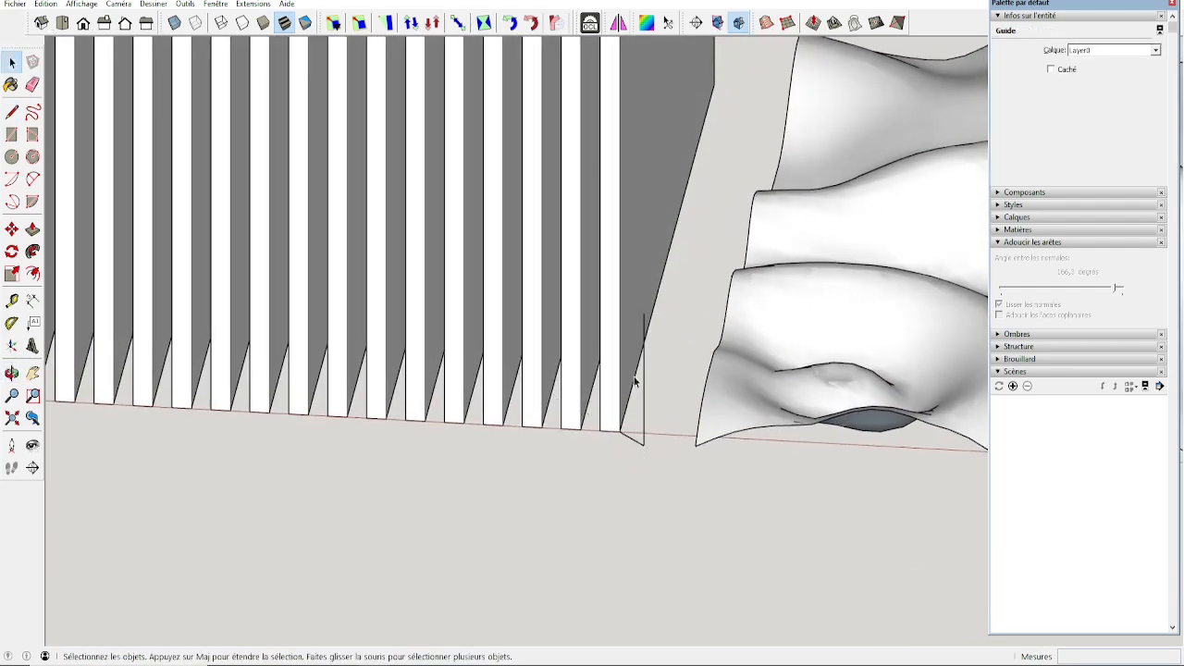
# Step: Select the entire relief and copy it onto the panels, from its front outer corner to the top of the vertical line
pyautogui.scroll(-3, 634, 427)
pyautogui.keyDown('shift'); pyautogui.moveTo(627, 412); pyautogui.dragTo(436, 444, button='middle'); pyautogui.keyUp('shift')
pyautogui.scroll(-4, 470, 430)
pyautogui.scroll(-1, 462, 421)
pyautogui.moveTo(514, 437)
pyautogui.mouseDown(button='middle')
pyautogui.moveTo(489, 455)
pyautogui.moveTo(626, 479)
pyautogui.mouseUp(button='middle')
pyautogui.click(620, 460)
pyautogui.doubleClick(618, 461)
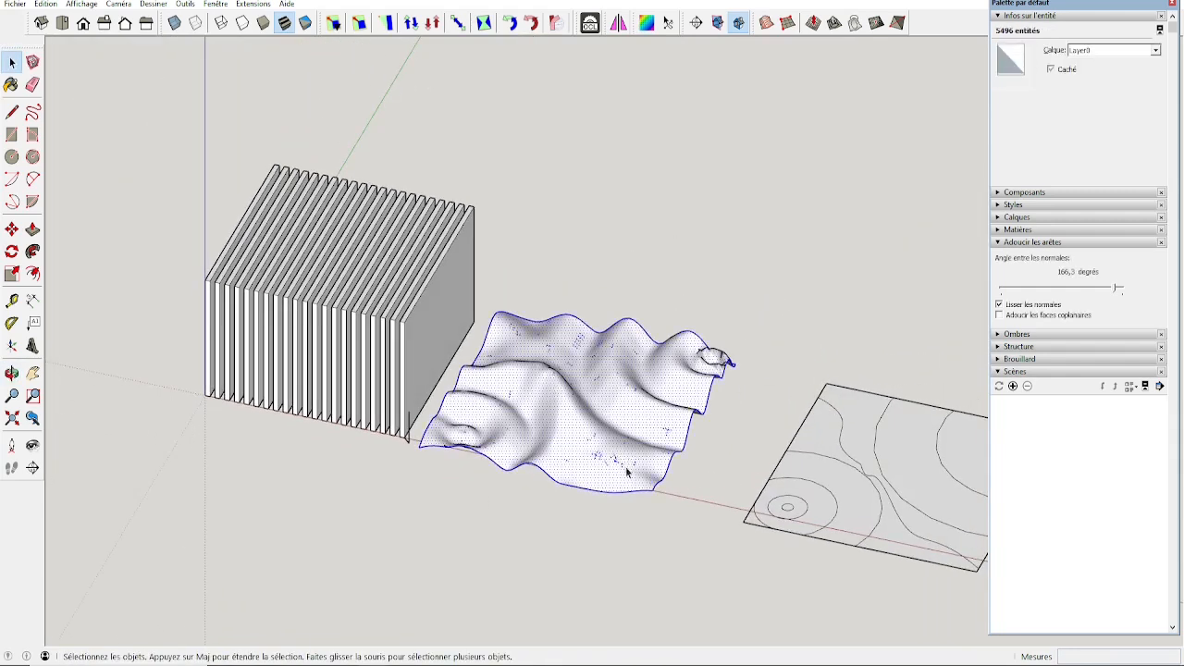
pyautogui.tripleClick(625, 470)
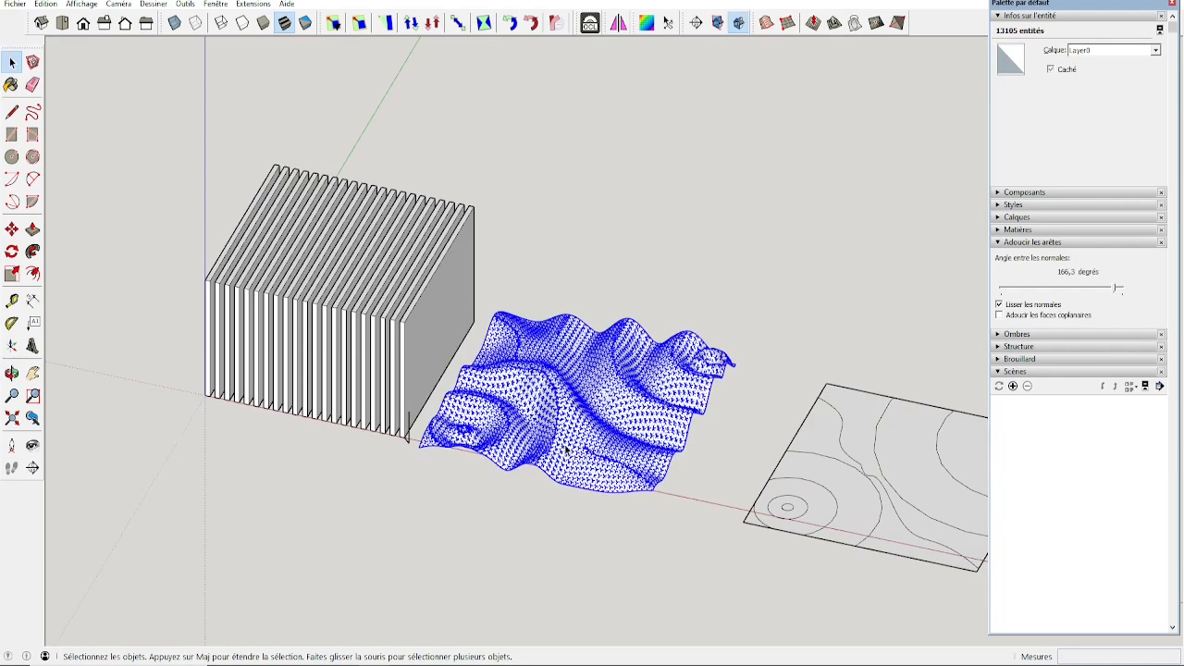
pyautogui.press('m')
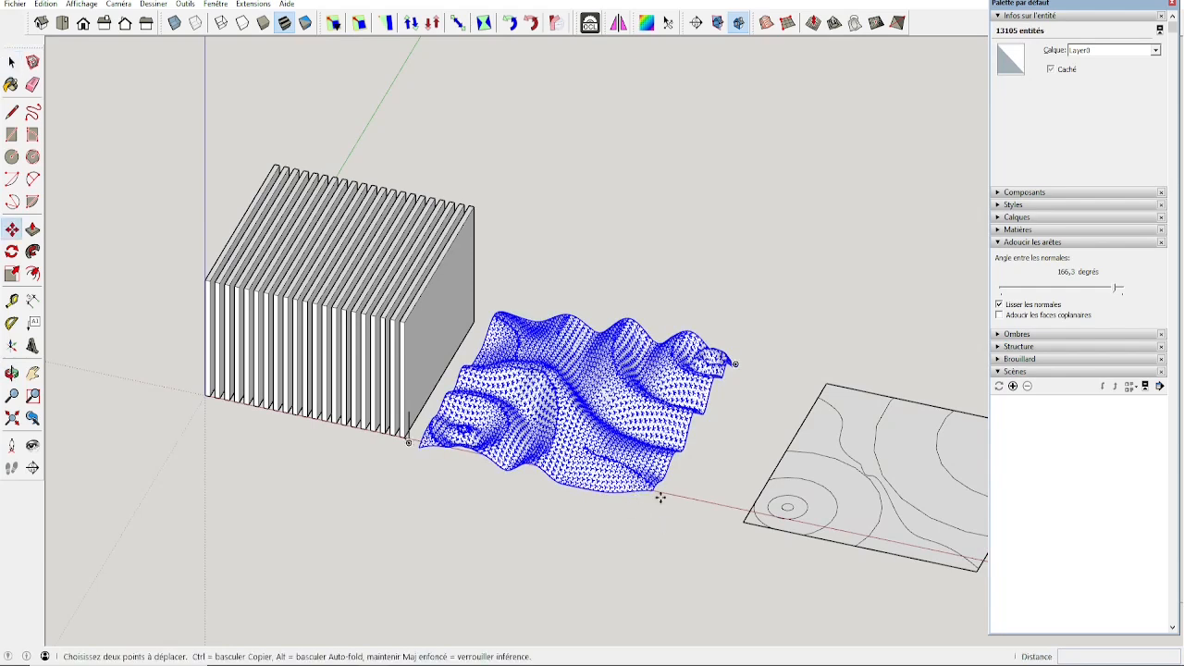
pyautogui.click(655, 492)
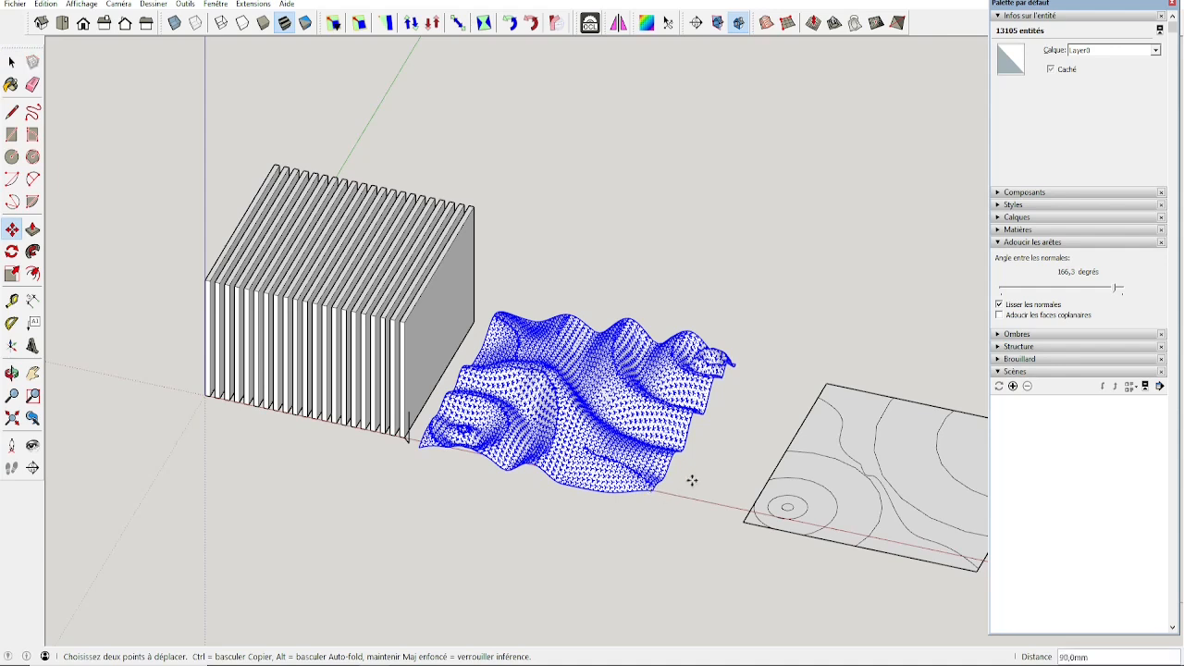
pyautogui.press('ctrl')
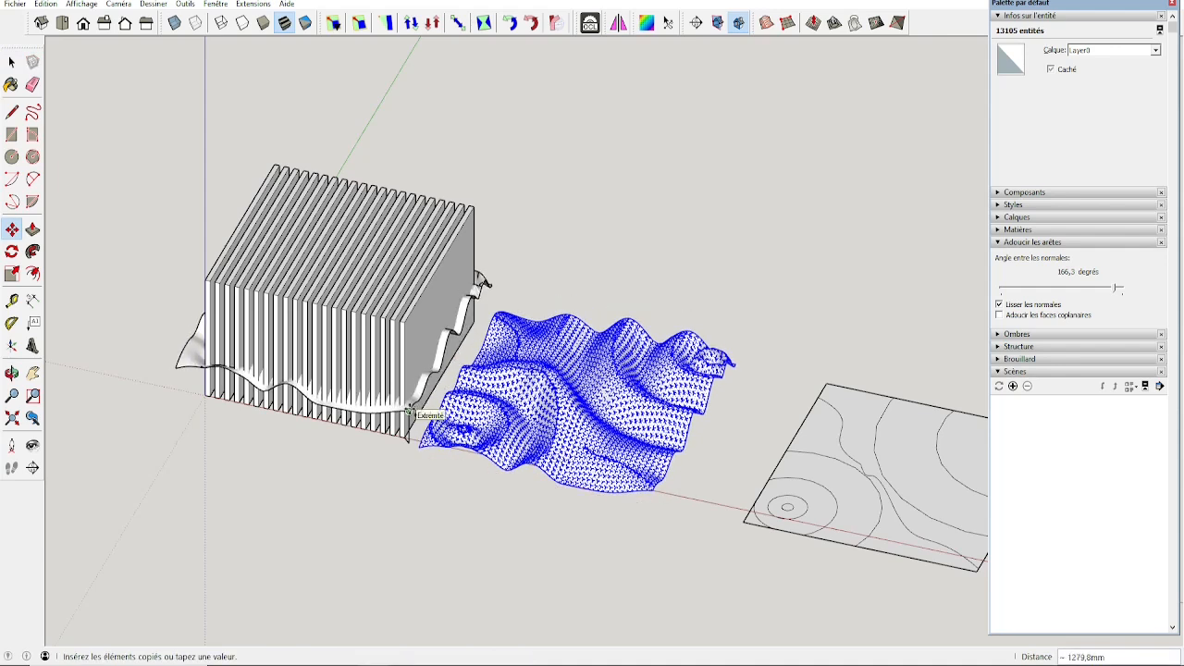
pyautogui.click(410, 410)
# Step: Examine where the copied relief passes through the fronts and side of the panels
pyautogui.moveTo(341, 379); pyautogui.dragTo(261, 174, button='middle')
pyautogui.press('m')
pyautogui.scroll(5, 431, 309)
pyautogui.moveTo(467, 338); pyautogui.dragTo(377, 418, button='middle')
pyautogui.press('space')
pyautogui.scroll(4, 394, 443)
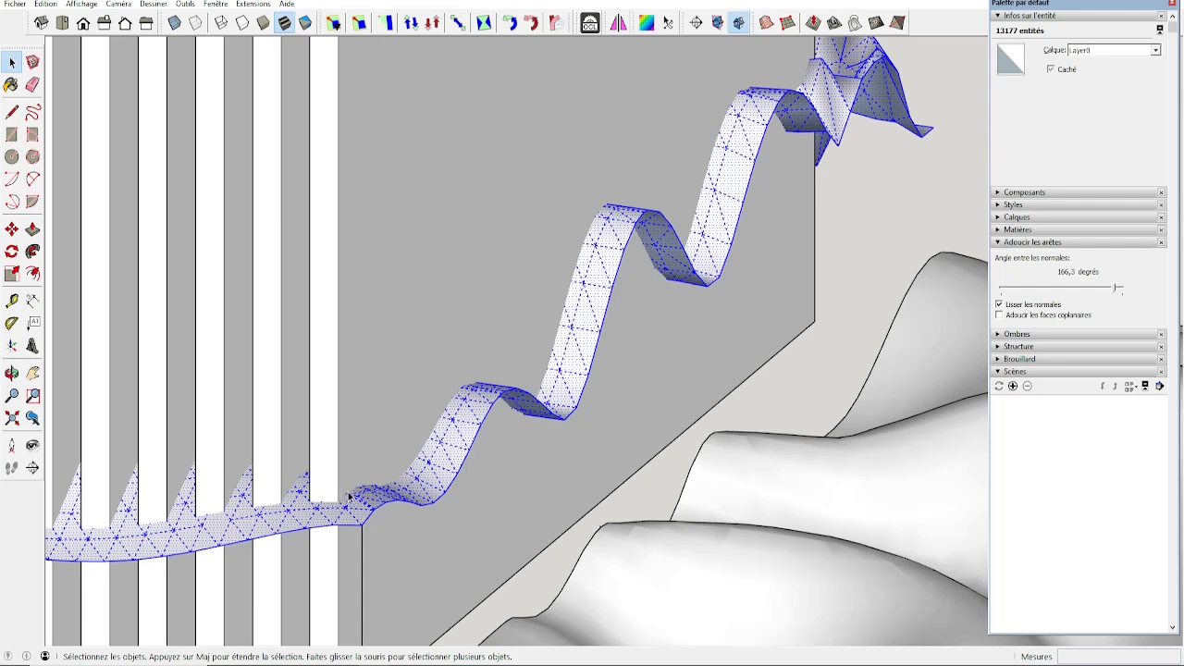
pyautogui.scroll(-3, 436, 408)
pyautogui.scroll(-2, 431, 381)
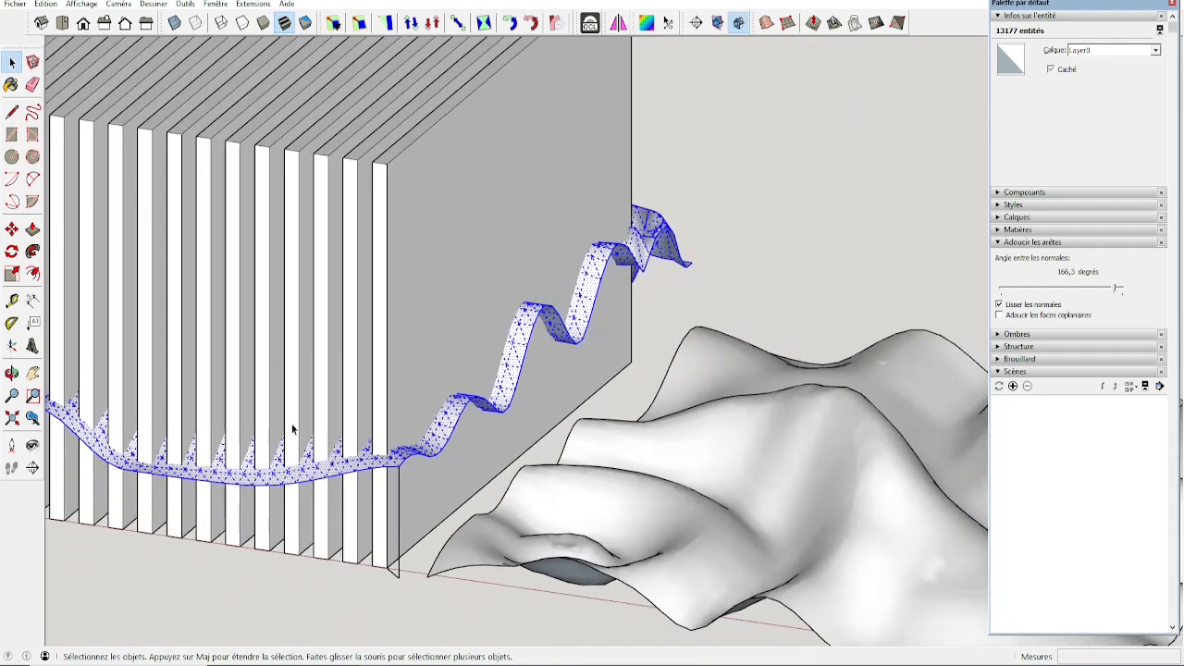
# Step: Select the panels together with the copied relief and intersect their faces with the selection
pyautogui.scroll(-4, 422, 384)
pyautogui.moveTo(364, 387); pyautogui.dragTo(253, 194, button='middle')
pyautogui.moveTo(225, 138); pyautogui.dragTo(568, 495)
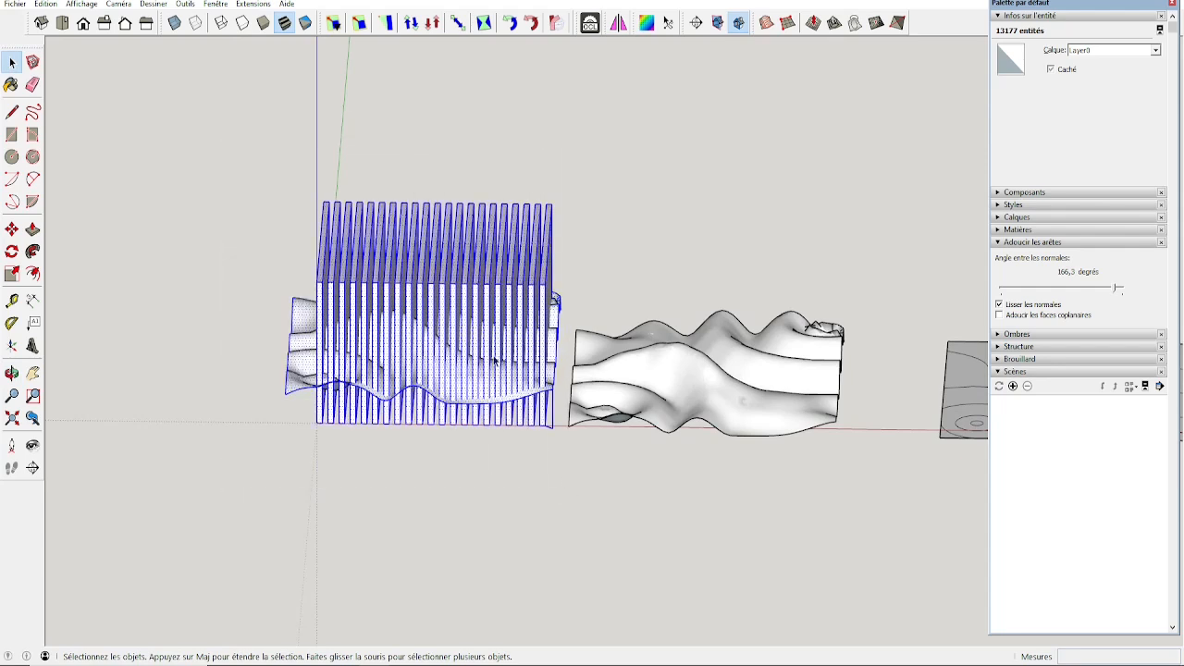
pyautogui.rightClick(498, 365)
pyautogui.moveTo(541, 141)
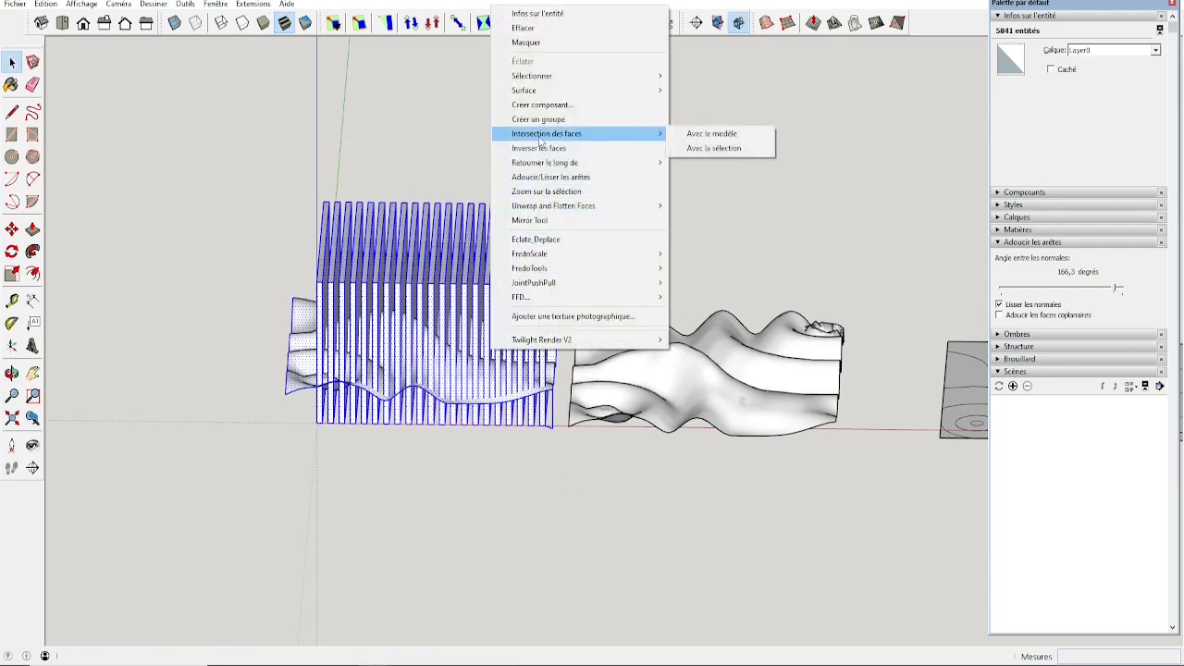
pyautogui.click(699, 148)
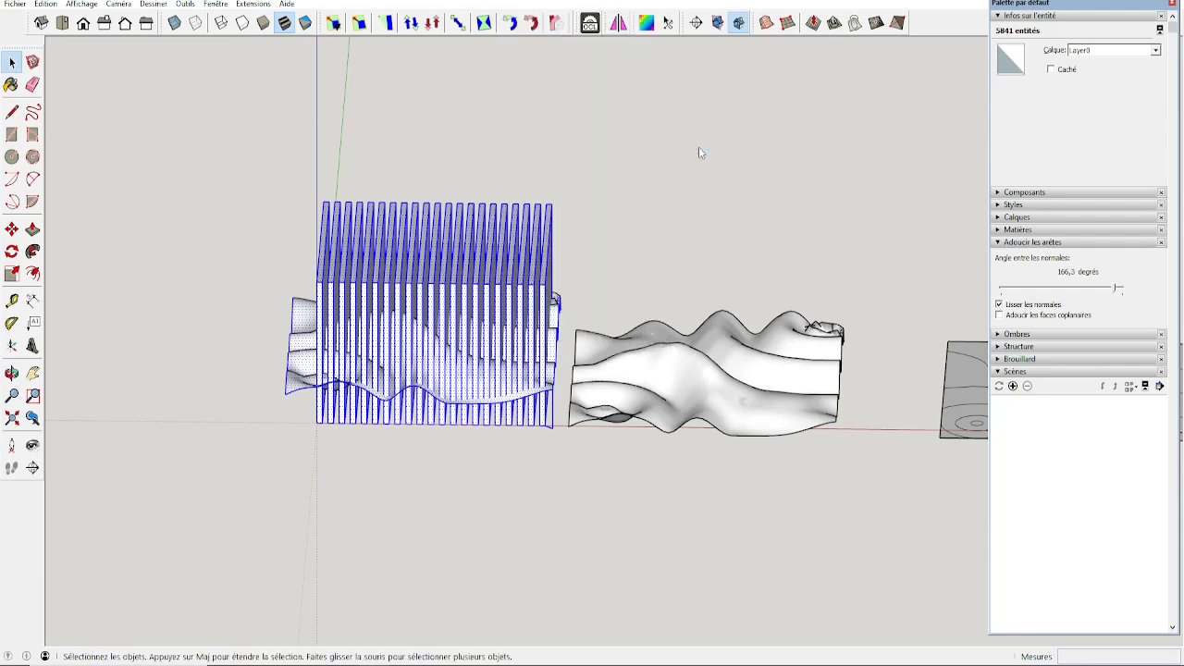
pyautogui.click(701, 153)
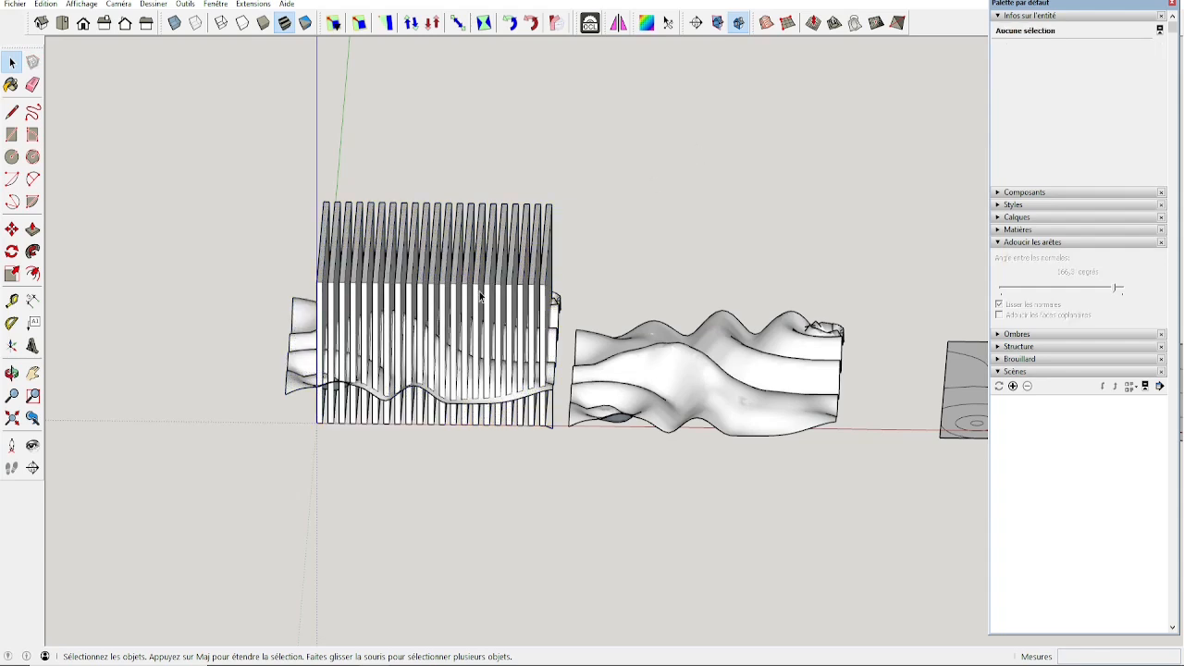
# Step: Delete the upper portions of all the panels above the copied relief
pyautogui.moveTo(476, 314); pyautogui.dragTo(470, 185, button='middle')
pyautogui.moveTo(589, 199); pyautogui.dragTo(299, 283)
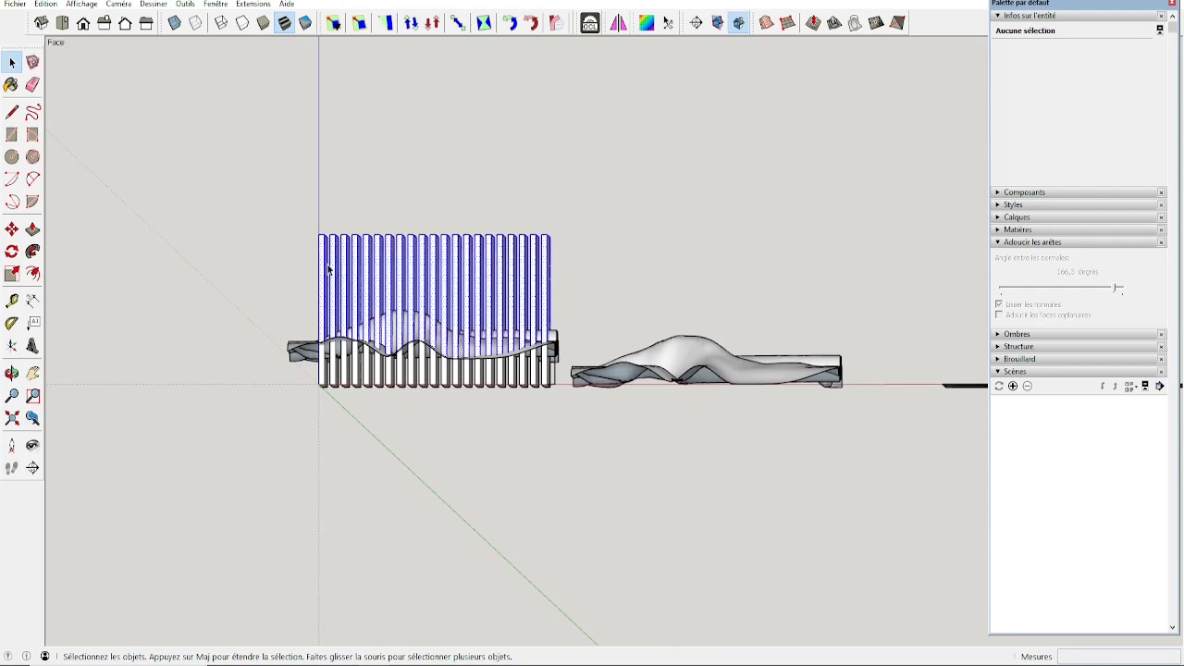
pyautogui.press('Delete')
# Step: Delete the copied relief's surface around and between the panels, keeping the strips that cap them
pyautogui.moveTo(326, 263); pyautogui.dragTo(372, 491, button='middle')
pyautogui.moveTo(362, 388); pyautogui.dragTo(400, 243, button='middle')
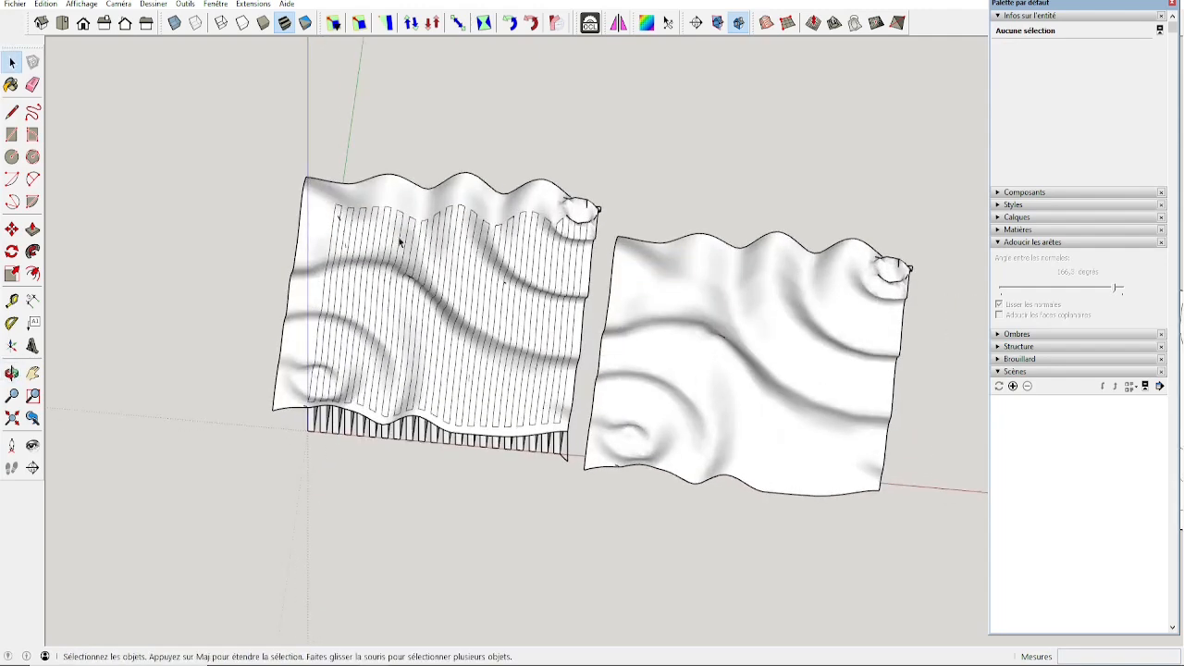
pyautogui.click(326, 197)
pyautogui.moveTo(335, 316); pyautogui.dragTo(336, 393, button='middle')
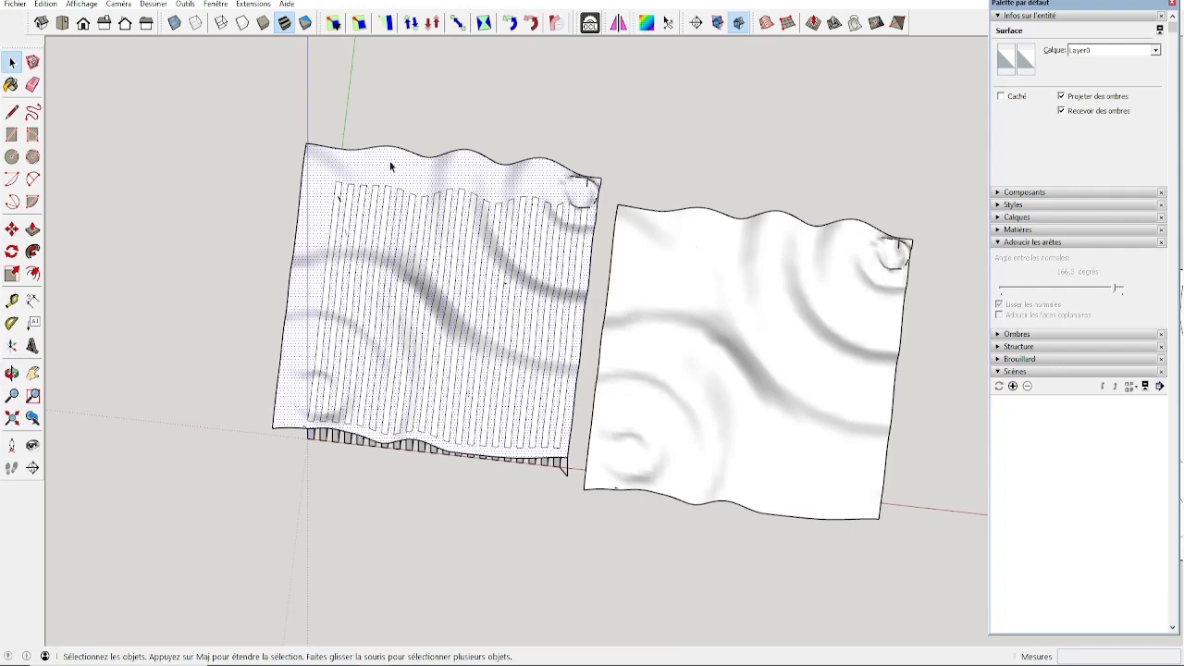
pyautogui.press('Delete')
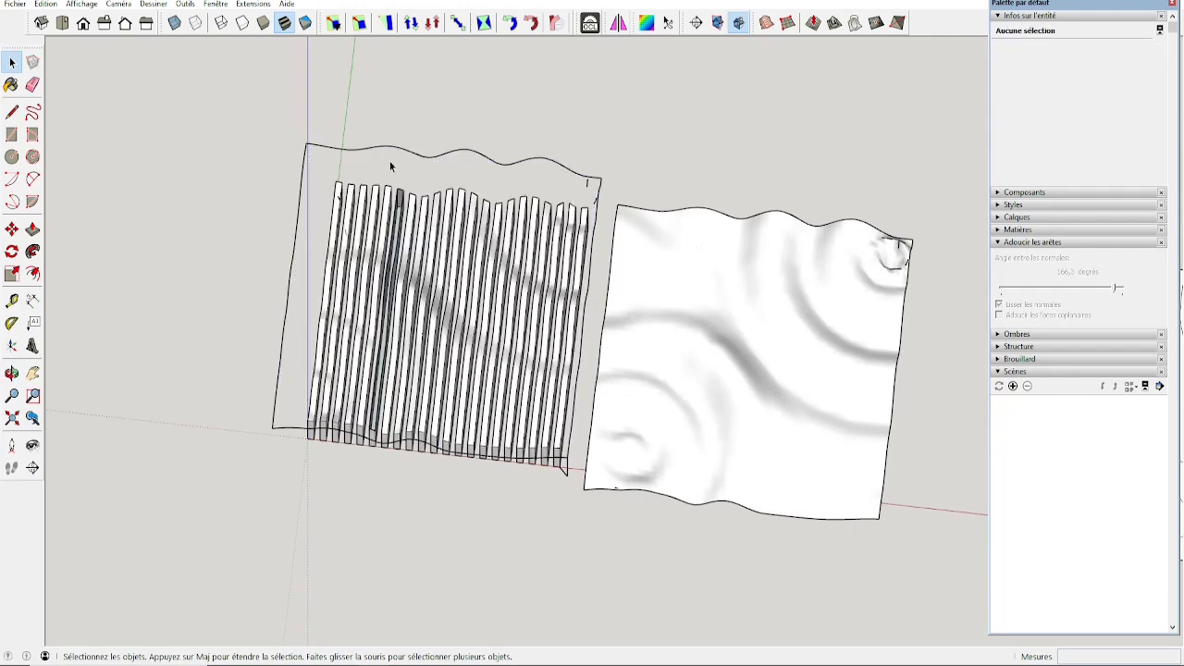
pyautogui.moveTo(375, 302); pyautogui.dragTo(389, 356, button='middle')
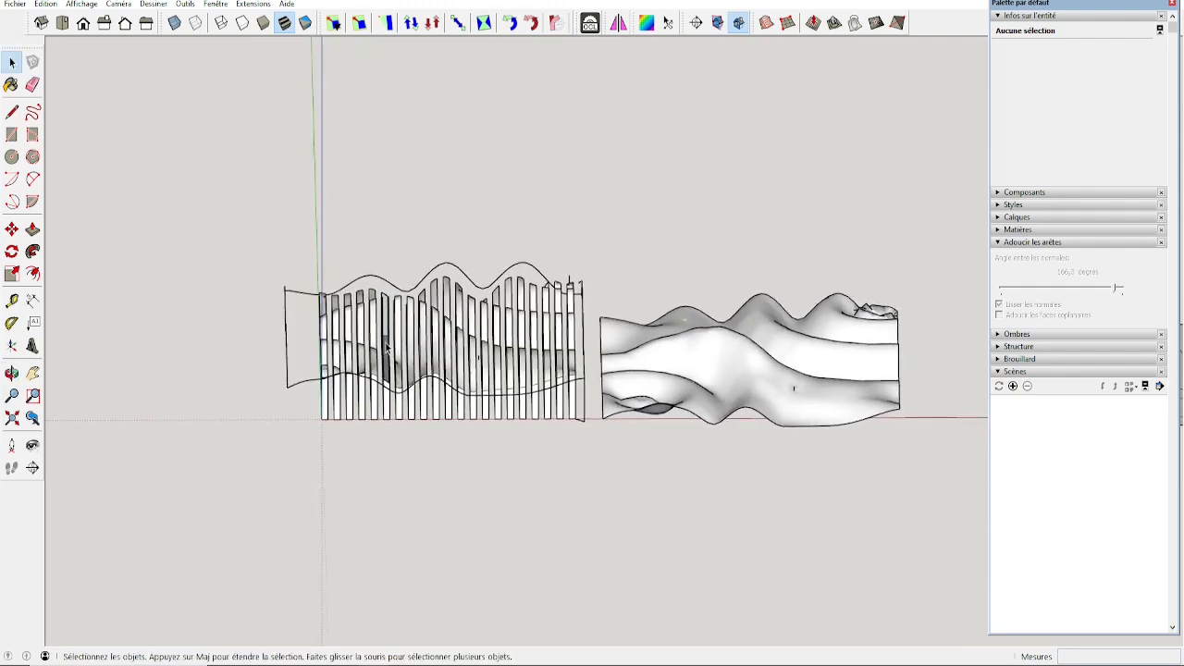
# Step: Delete the leftover outline edges of the copied relief around the panels, including the loose edge at the front corner
pyautogui.moveTo(393, 398); pyautogui.dragTo(296, 435, button='middle')
pyautogui.scroll(6, 558, 394)
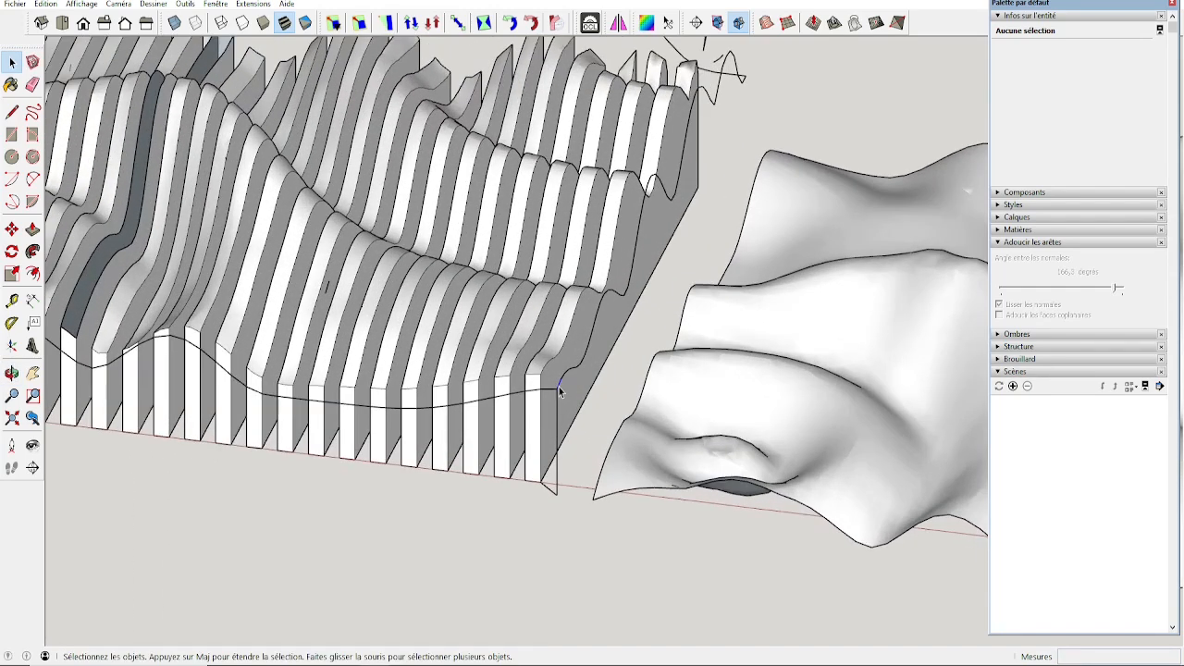
pyautogui.click(558, 386)
pyautogui.press('Delete')
pyautogui.moveTo(589, 344); pyautogui.dragTo(556, 390, button='middle')
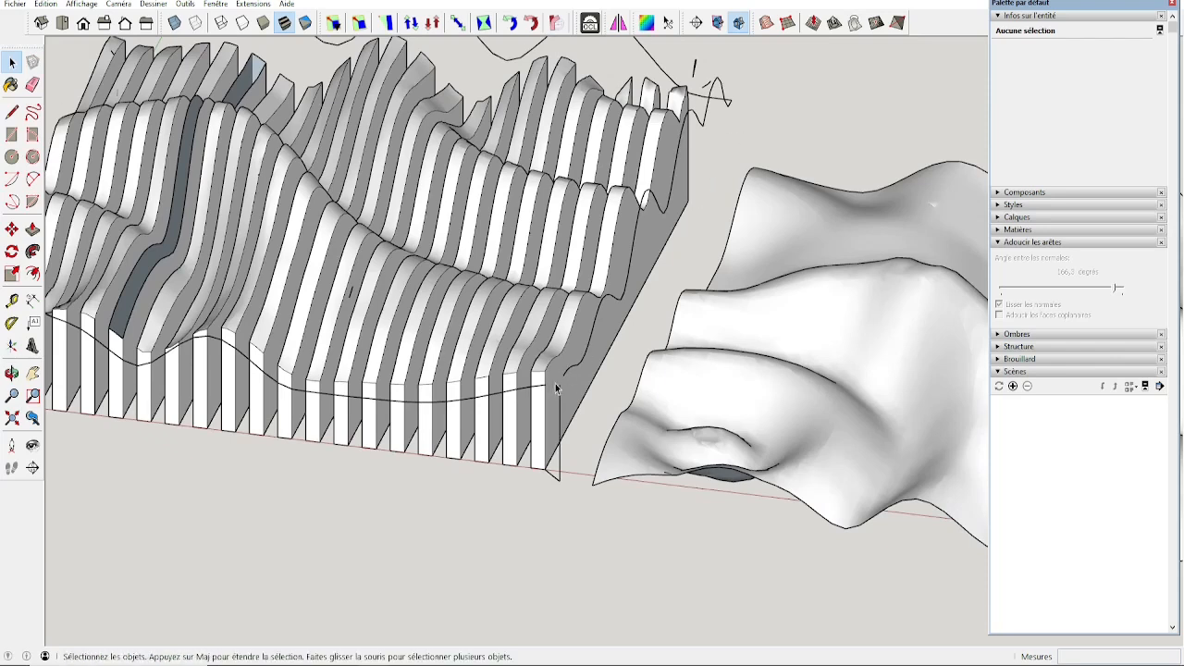
pyautogui.tripleClick(728, 105)
pyautogui.scroll(-3, 491, 353)
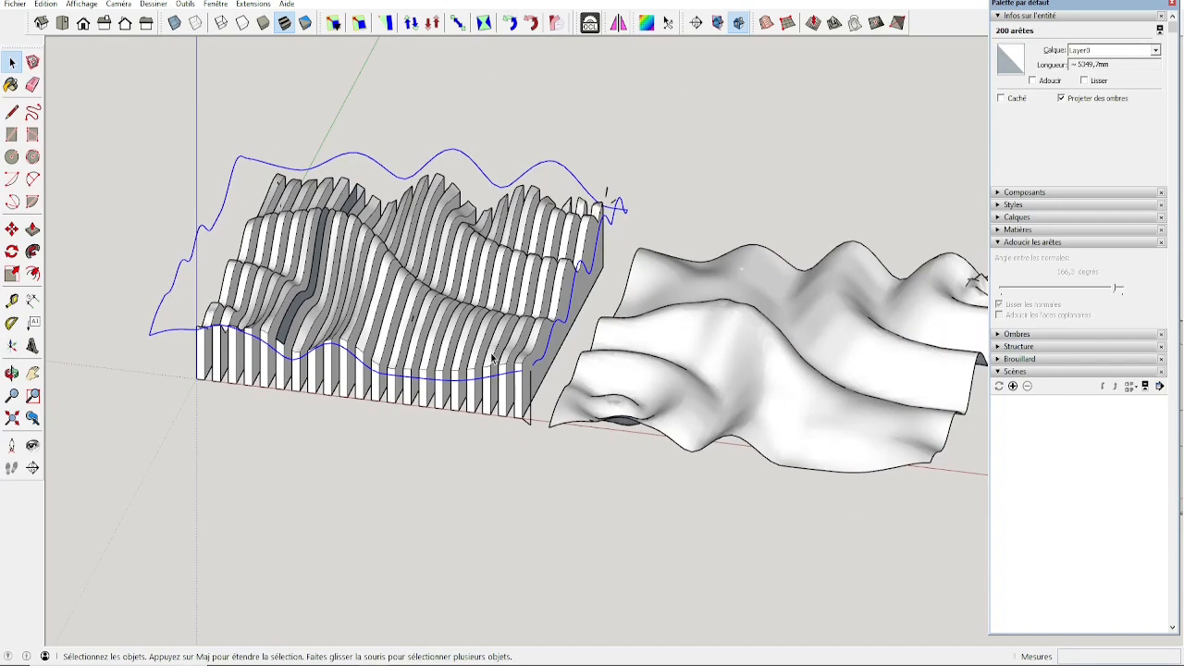
pyautogui.press('Delete')
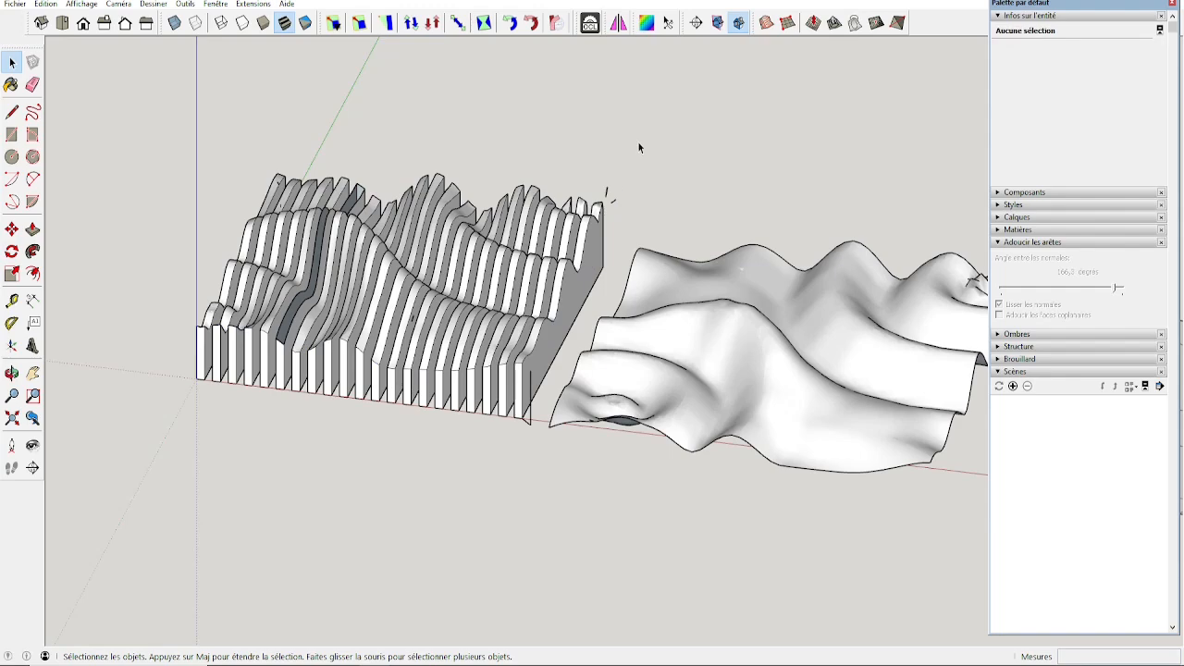
# Step: Delete the small stray edges floating beside the back corner of the end panel
pyautogui.scroll(3, 618, 189)
pyautogui.moveTo(617, 236); pyautogui.dragTo(617, 236)
pyautogui.press('Delete')
pyautogui.scroll(-4, 602, 227)
# Step: Delete the stray edge floating in the gap between two middle panels
pyautogui.moveTo(602, 227); pyautogui.dragTo(586, 269, button='middle')
pyautogui.scroll(2, 435, 354)
pyautogui.press('space')
pyautogui.scroll(2, 394, 416)
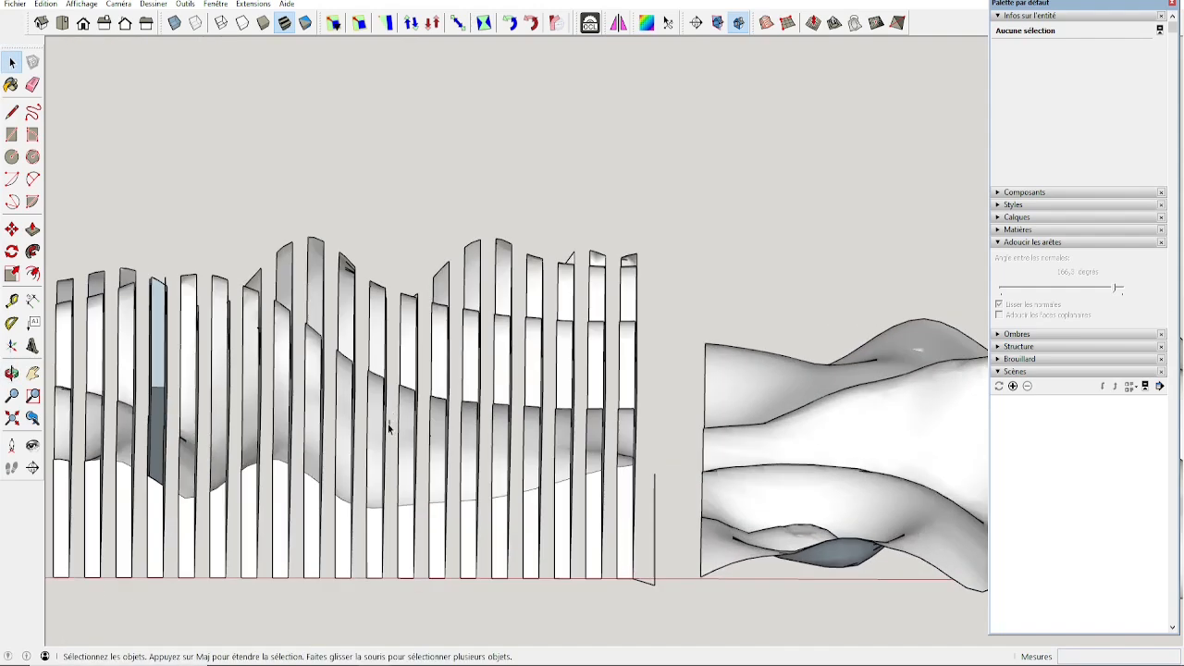
pyautogui.scroll(2, 391, 424)
pyautogui.click(387, 426)
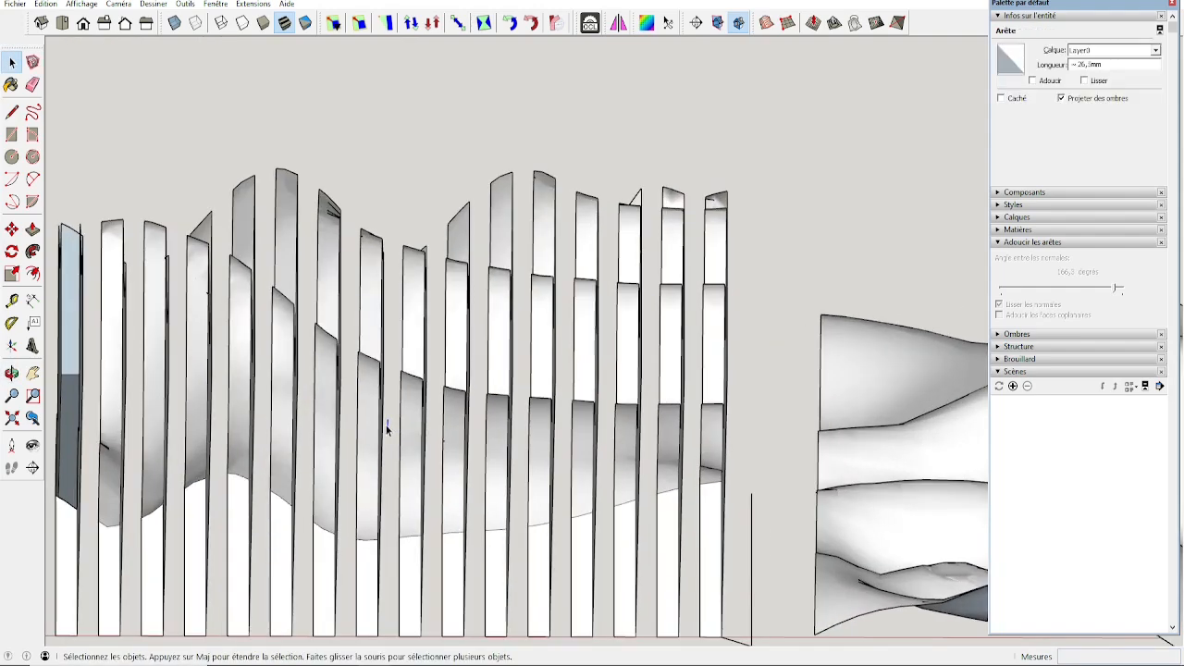
pyautogui.press('Delete')
# Step: Make the end panel nearest the original relief a component and remove it from view
pyautogui.scroll(-3, 421, 427)
pyautogui.scroll(-2, 421, 431)
pyautogui.keyDown('shift'); pyautogui.moveTo(421, 431); pyautogui.dragTo(340, 359, button='middle'); pyautogui.keyUp('shift')
pyautogui.moveTo(444, 261); pyautogui.dragTo(459, 450)
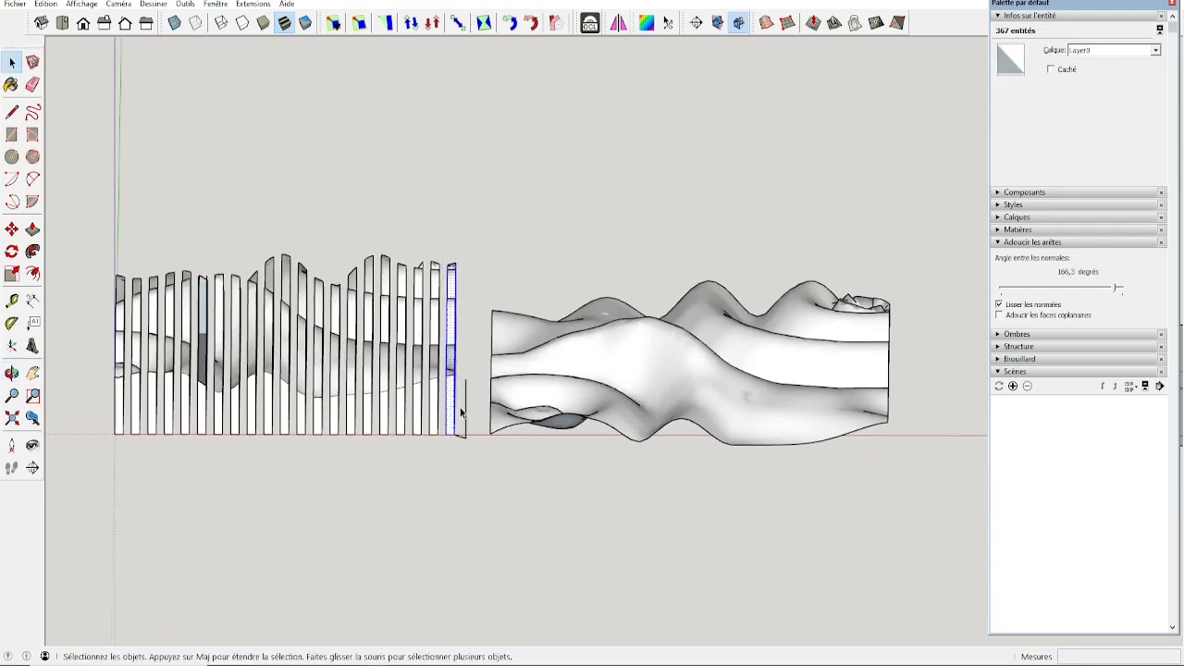
pyautogui.press('g')
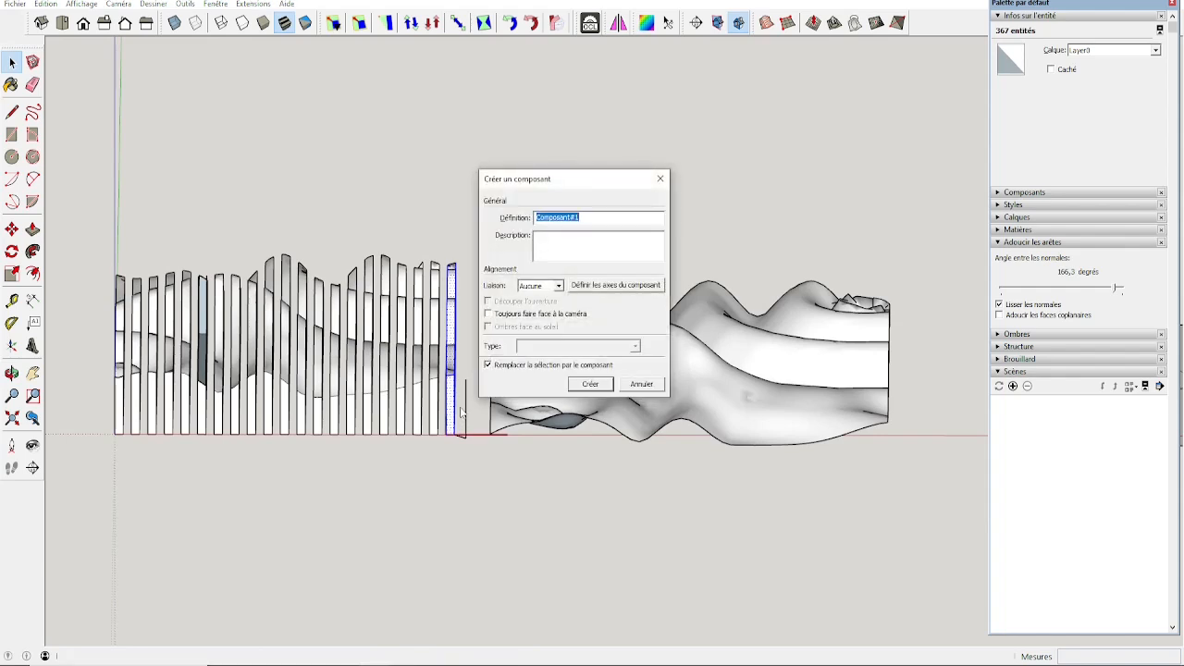
pyautogui.press('Return')
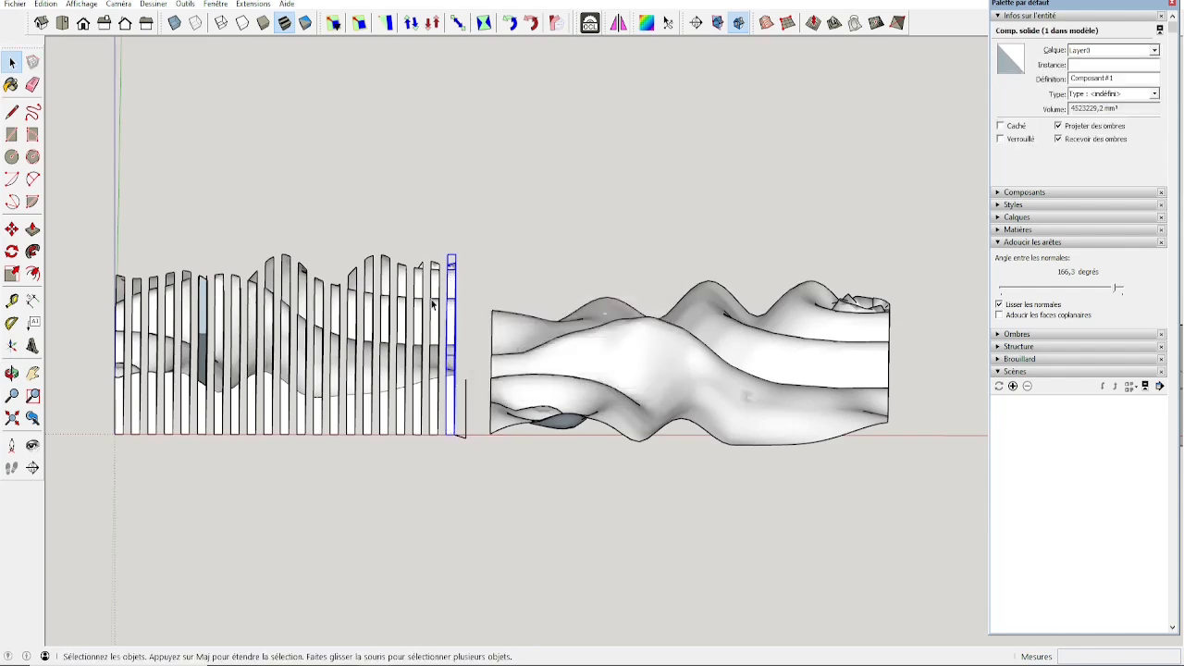
pyautogui.moveTo(428, 259); pyautogui.dragTo(439, 444)
pyautogui.moveTo(438, 444); pyautogui.dragTo(453, 388, button='middle')
pyautogui.click(467, 377)
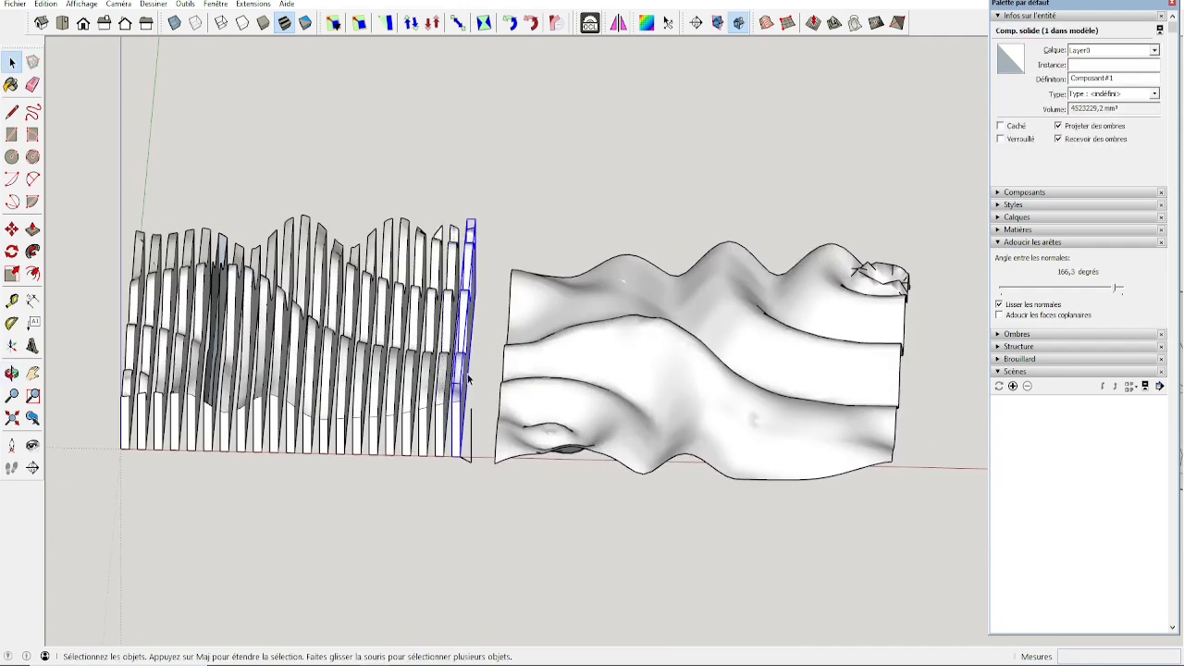
pyautogui.press('Delete')
# Step: Turn the next two end panels into separate components and remove each of them from view
pyautogui.moveTo(443, 378)
pyautogui.mouseDown(button='middle')
pyautogui.moveTo(454, 370)
pyautogui.moveTo(453, 390)
pyautogui.mouseUp(button='middle')
pyautogui.tripleClick(449, 398)
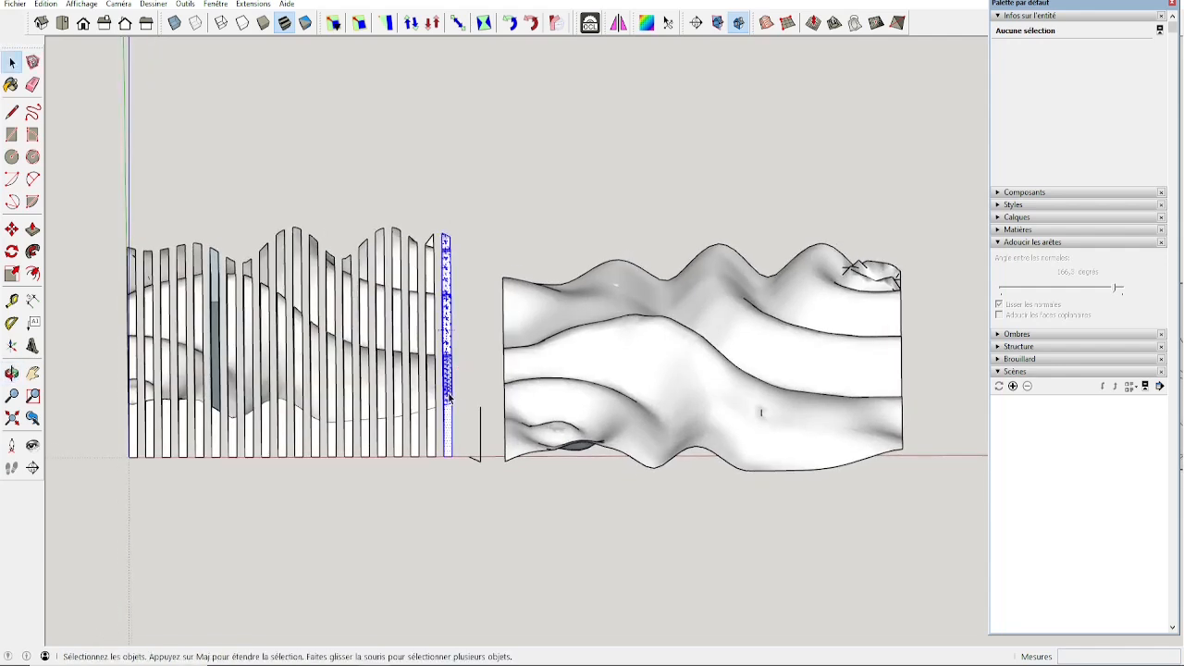
pyautogui.press('g')
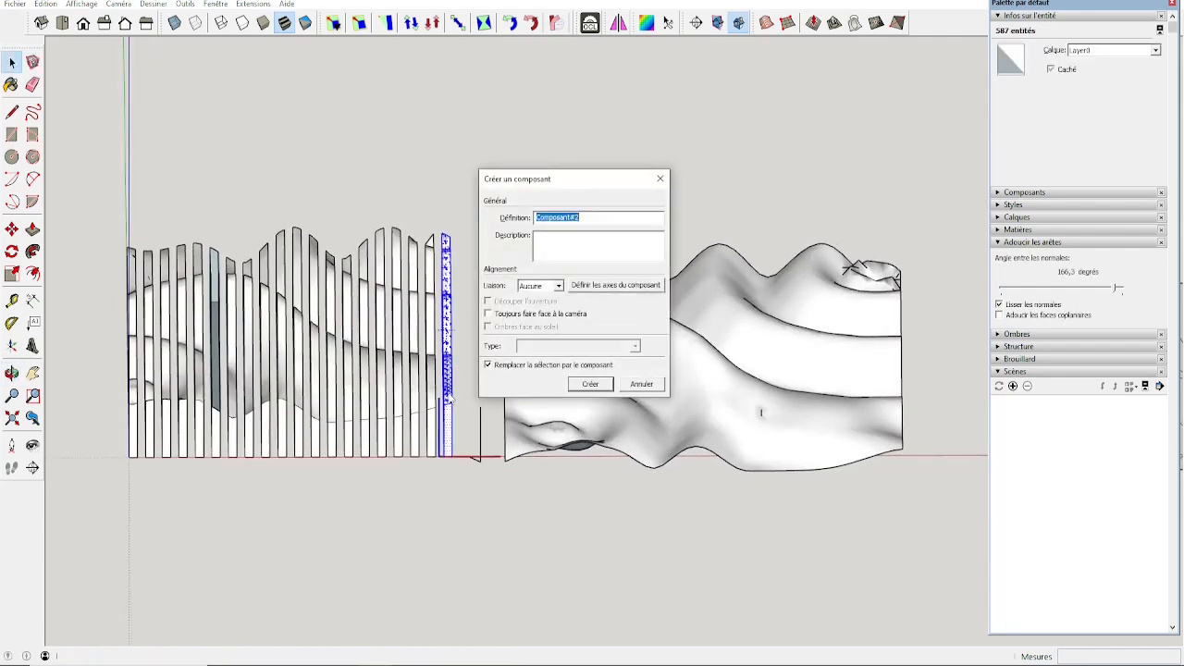
pyautogui.press('Return')
pyautogui.press('Delete')
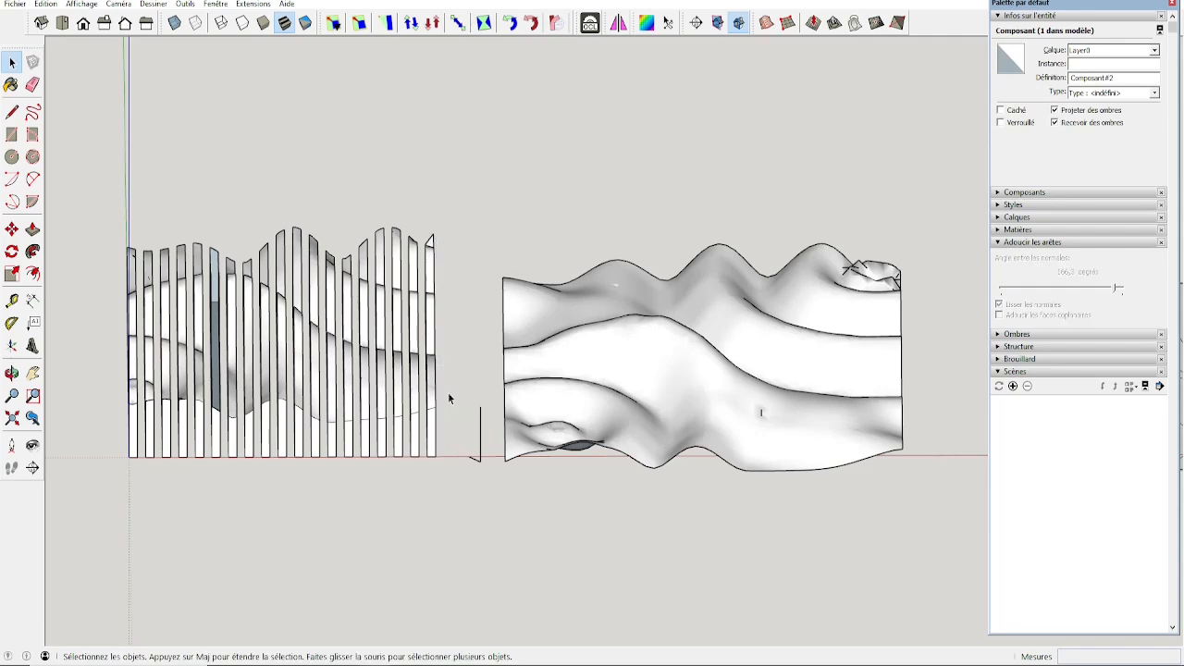
pyautogui.tripleClick(430, 379)
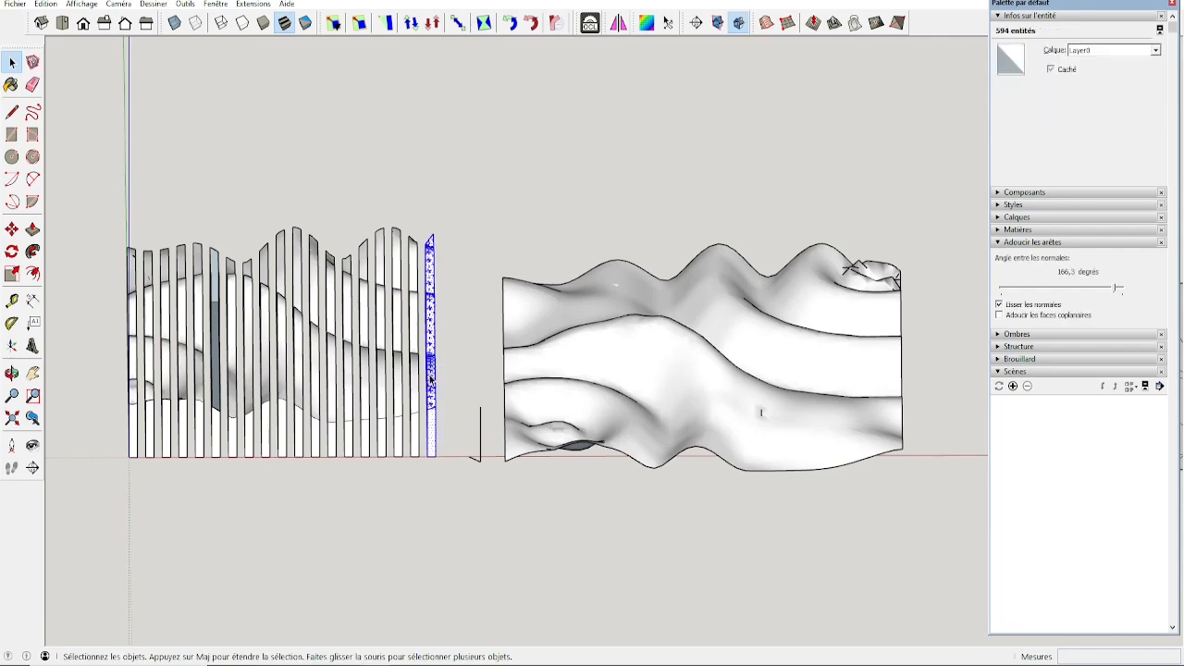
pyautogui.press('g')
pyautogui.press('Return')
pyautogui.moveTo(430, 380)
pyautogui.mouseDown(button='middle')
pyautogui.moveTo(363, 404)
pyautogui.moveTo(433, 357)
pyautogui.mouseUp(button='middle')
pyautogui.press('Delete')
# Step: Make the panel just beyond the dark open panel a component and remove it from view
pyautogui.moveTo(283, 354); pyautogui.dragTo(308, 368, button='middle')
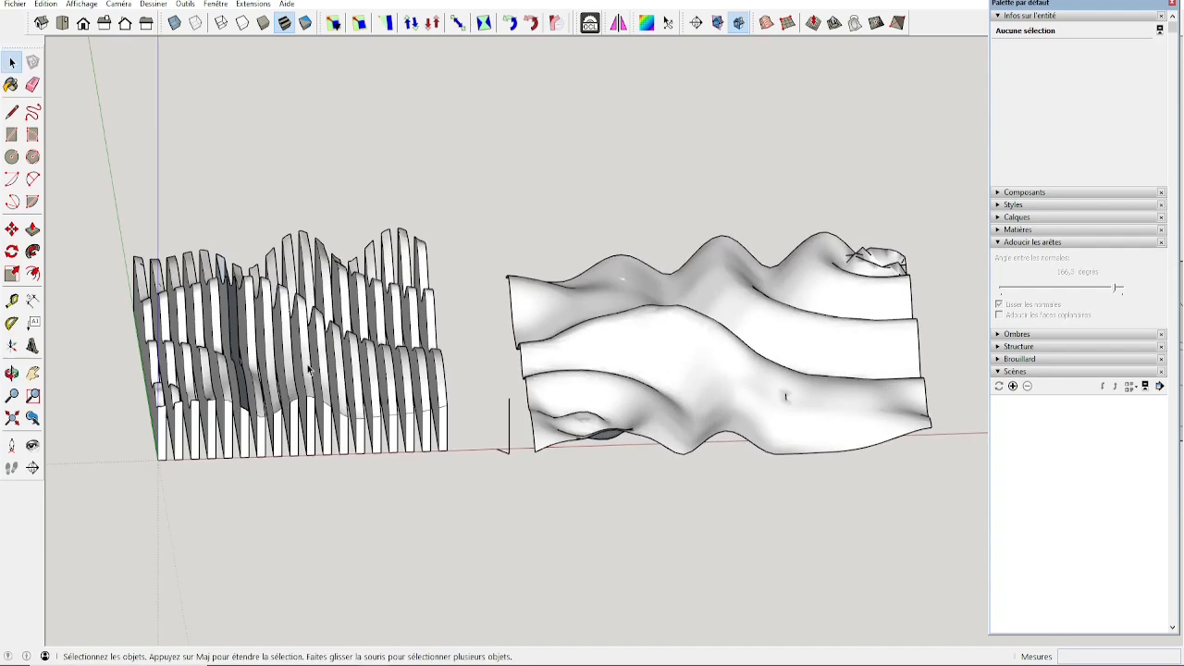
pyautogui.tripleClick(264, 432)
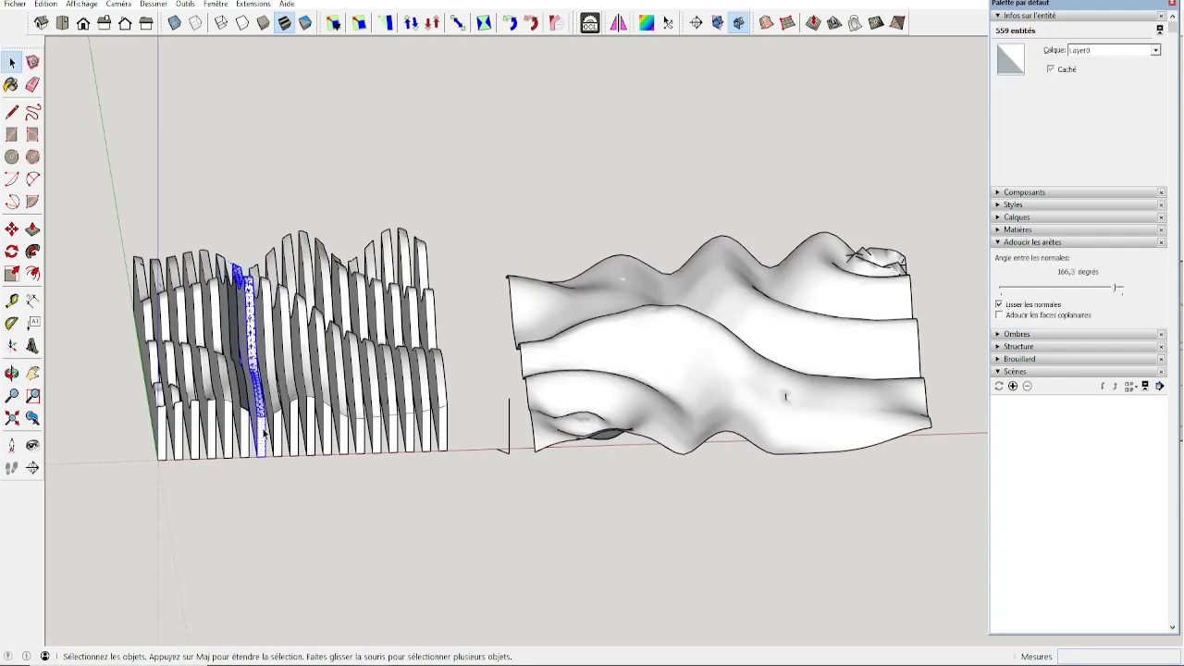
pyautogui.press('g')
pyautogui.press('Return')
pyautogui.press('Delete')
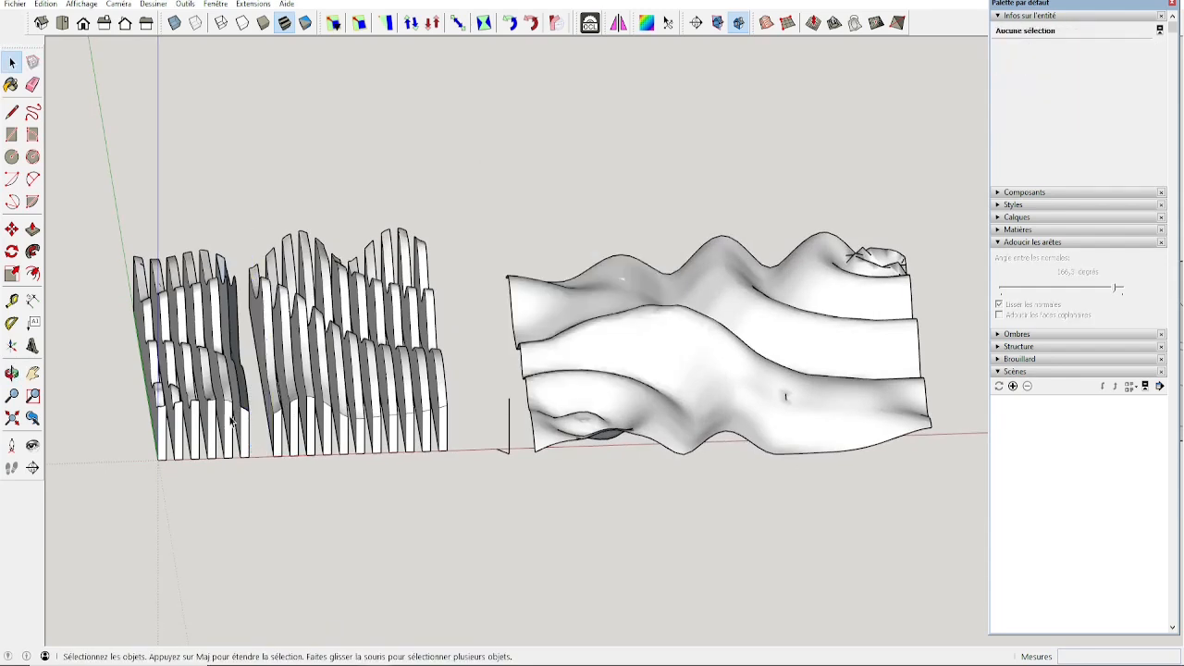
# Step: Group all the panels between the new gap and the original relief into one component and remove it from view
pyautogui.press('o')
pyautogui.moveTo(252, 413); pyautogui.dragTo(520, 424, button='middle')
pyautogui.scroll(4, 392, 447)
pyautogui.scroll(-3, 432, 453)
pyautogui.moveTo(504, 337)
pyautogui.mouseDown(button='middle')
pyautogui.moveTo(415, 365)
pyautogui.moveTo(505, 321)
pyautogui.mouseUp(button='middle')
pyautogui.moveTo(516, 411); pyautogui.dragTo(723, 512)
pyautogui.press('g')
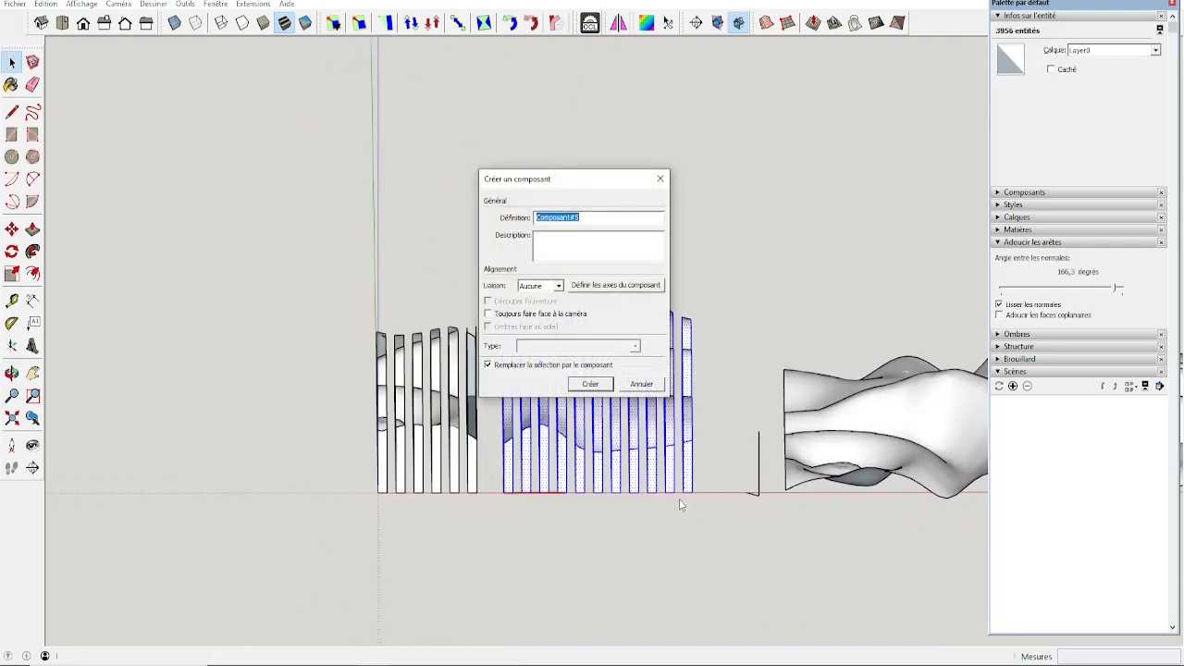
pyautogui.press('Return')
pyautogui.press('Delete')
# Step: Erase the stray edge lying on the top surface of the second panel
pyautogui.scroll(1, 407, 185)
pyautogui.moveTo(407, 185); pyautogui.dragTo(422, 295, button='middle')
pyautogui.scroll(5, 367, 287)
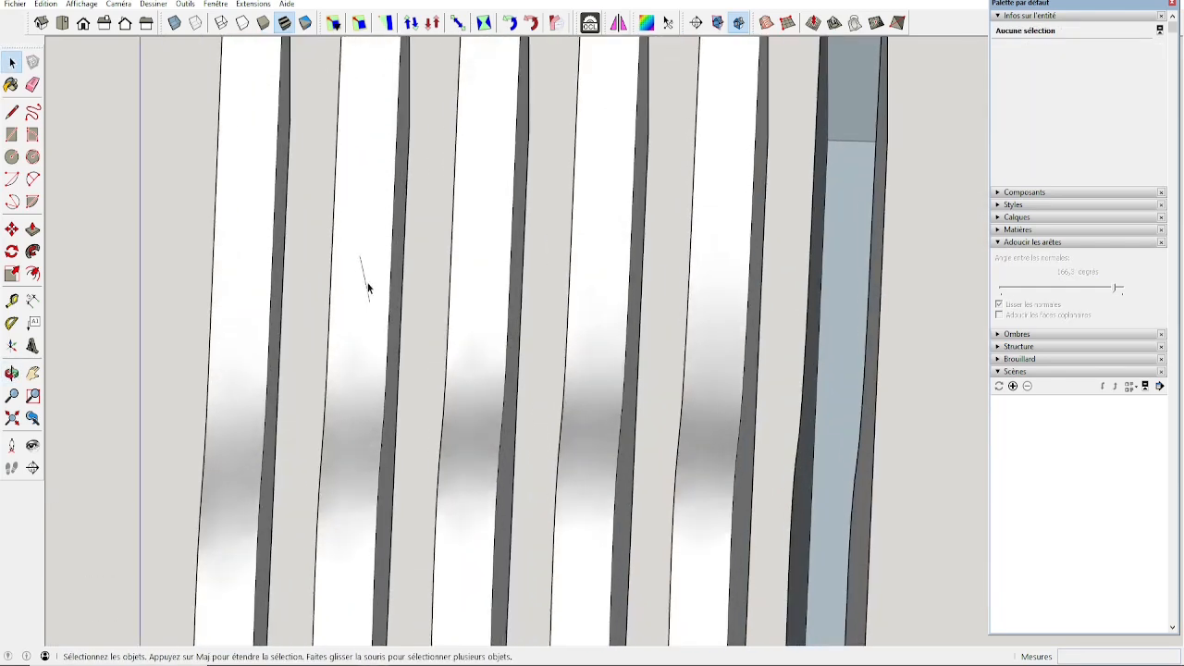
pyautogui.click(368, 294)
pyautogui.press('e')
pyautogui.click(369, 282)
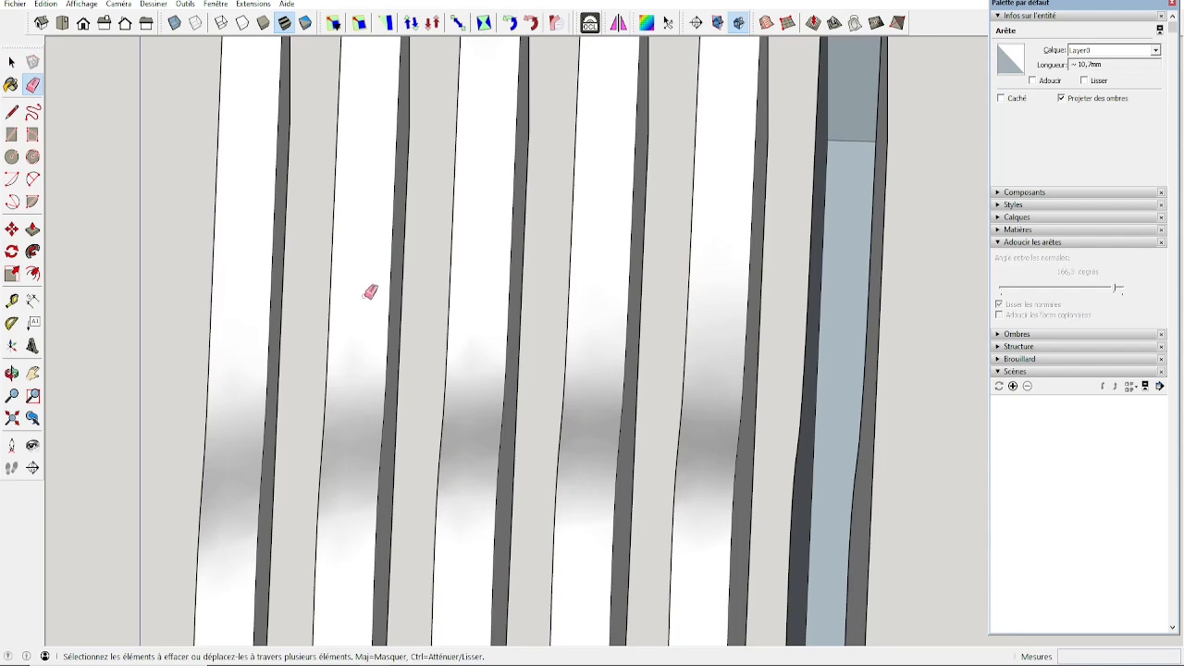
# Step: Close the thin slit in the first panel's top surface with a line about 0.1 mm long across its open end
pyautogui.scroll(-3, 373, 294)
pyautogui.scroll(5, 344, 196)
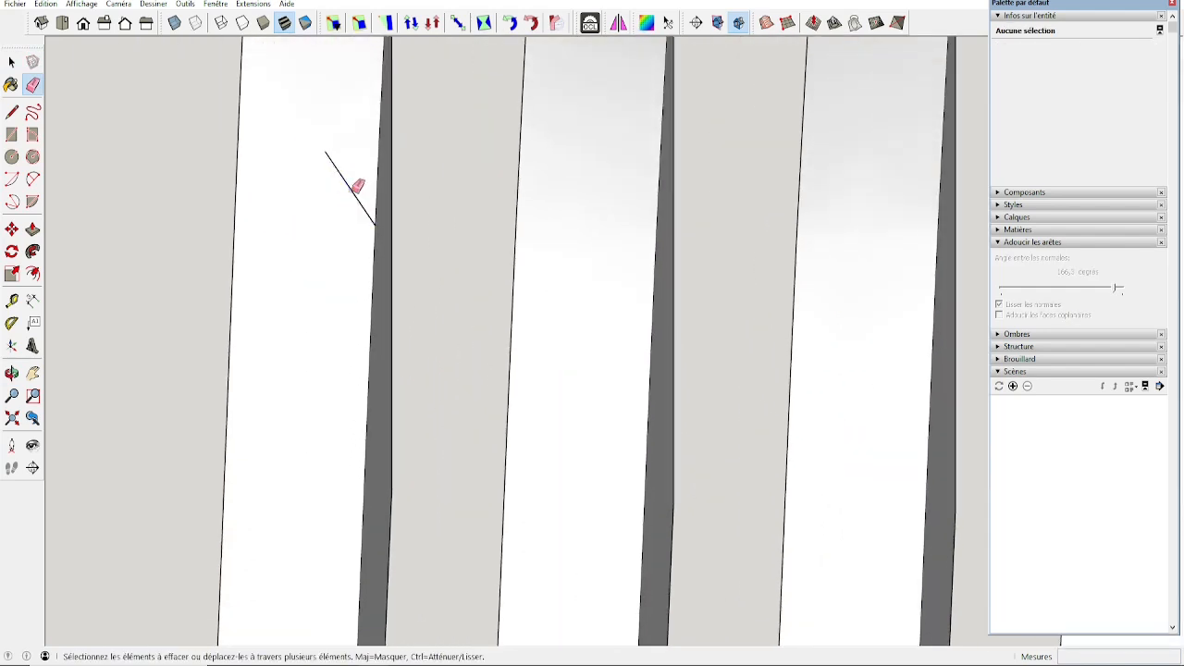
pyautogui.scroll(4, 356, 185)
pyautogui.moveTo(357, 201)
pyautogui.mouseDown(button='middle')
pyautogui.moveTo(385, 193)
pyautogui.moveTo(416, 129)
pyautogui.moveTo(352, 259)
pyautogui.moveTo(447, 324)
pyautogui.mouseUp(button='middle')
pyautogui.scroll(2, 446, 324)
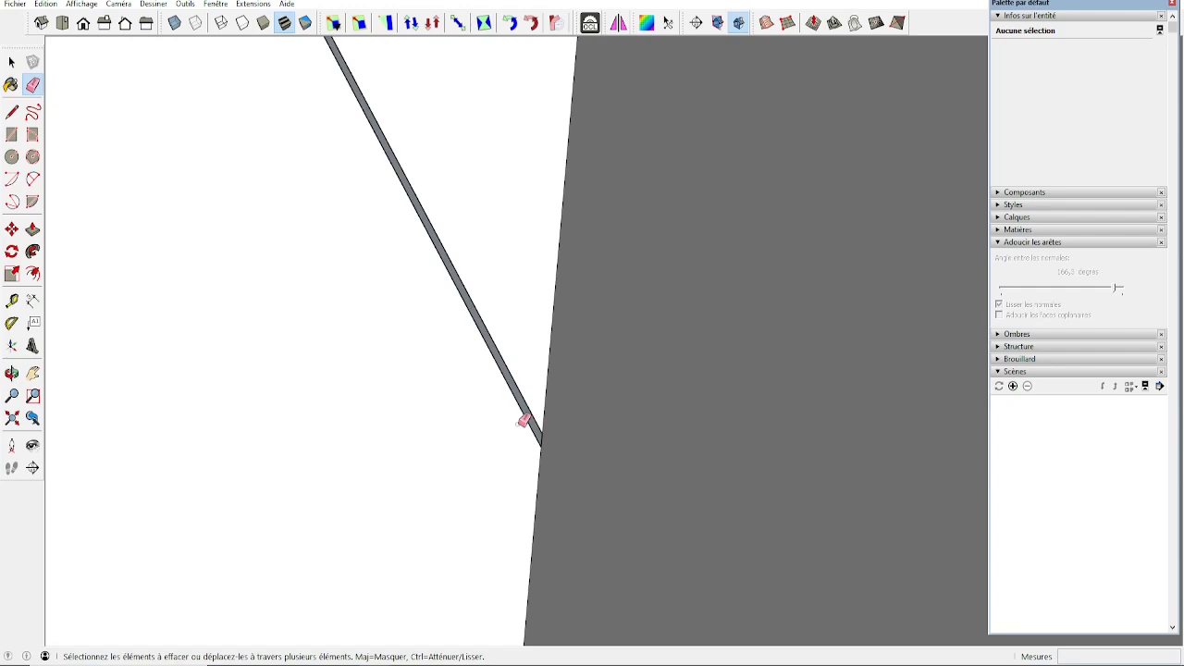
pyautogui.press('l')
pyautogui.click(541, 440)
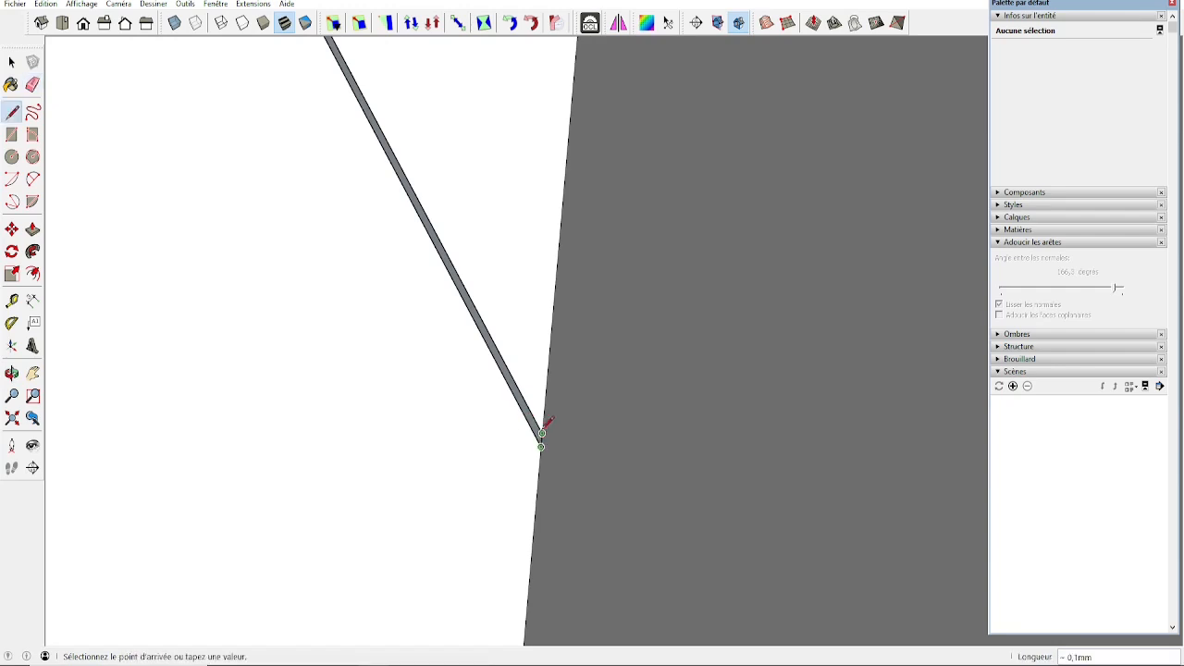
pyautogui.click(543, 429)
pyautogui.scroll(-6, 410, 301)
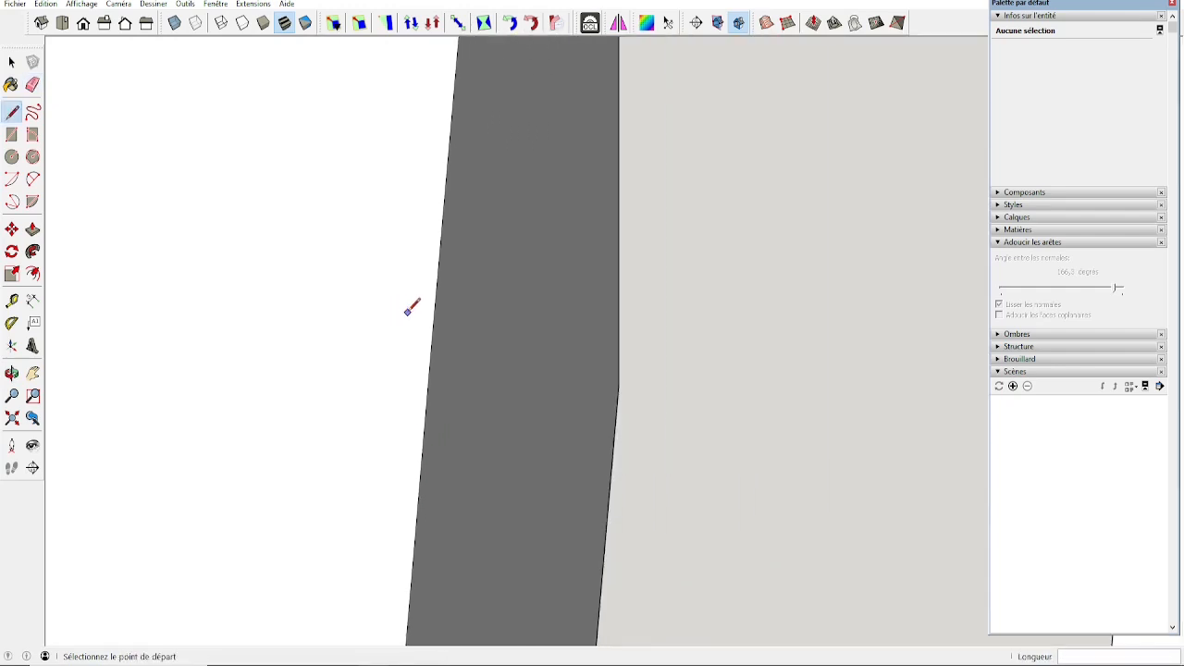
# Step: Group the five intact panels nearest the origin into a component and remove it from view, leaving the open panel
pyautogui.scroll(-8, 395, 309)
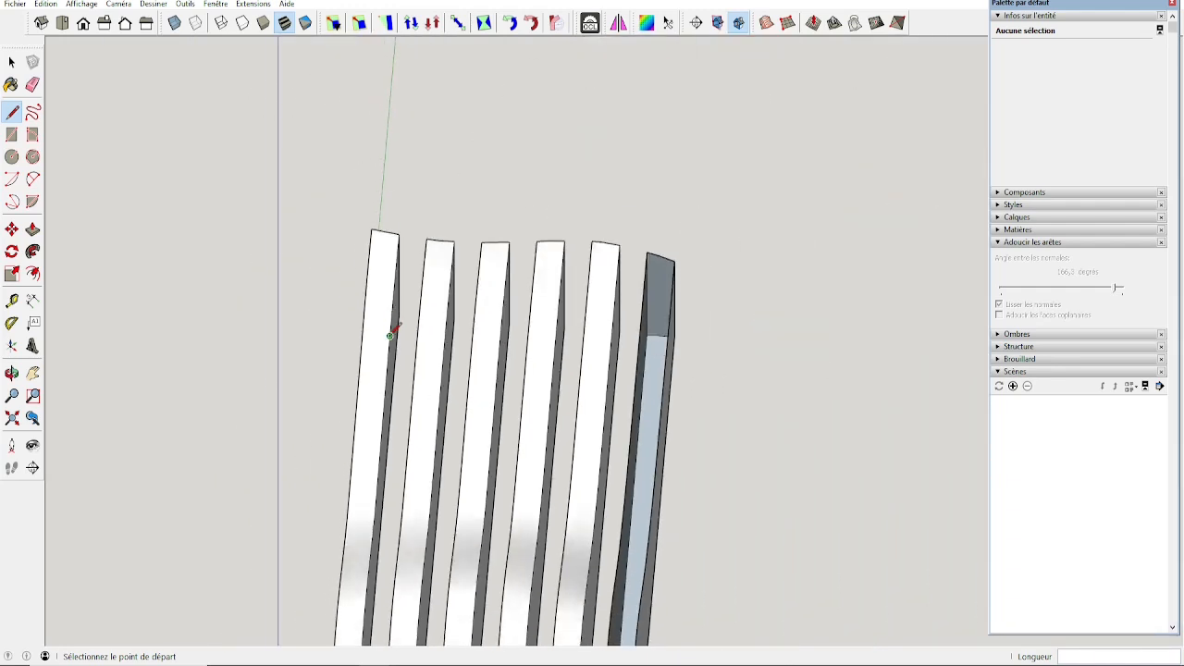
pyautogui.moveTo(391, 323)
pyautogui.mouseDown(button='middle')
pyautogui.moveTo(475, 224)
pyautogui.moveTo(442, 138)
pyautogui.moveTo(452, 172)
pyautogui.mouseUp(button='middle')
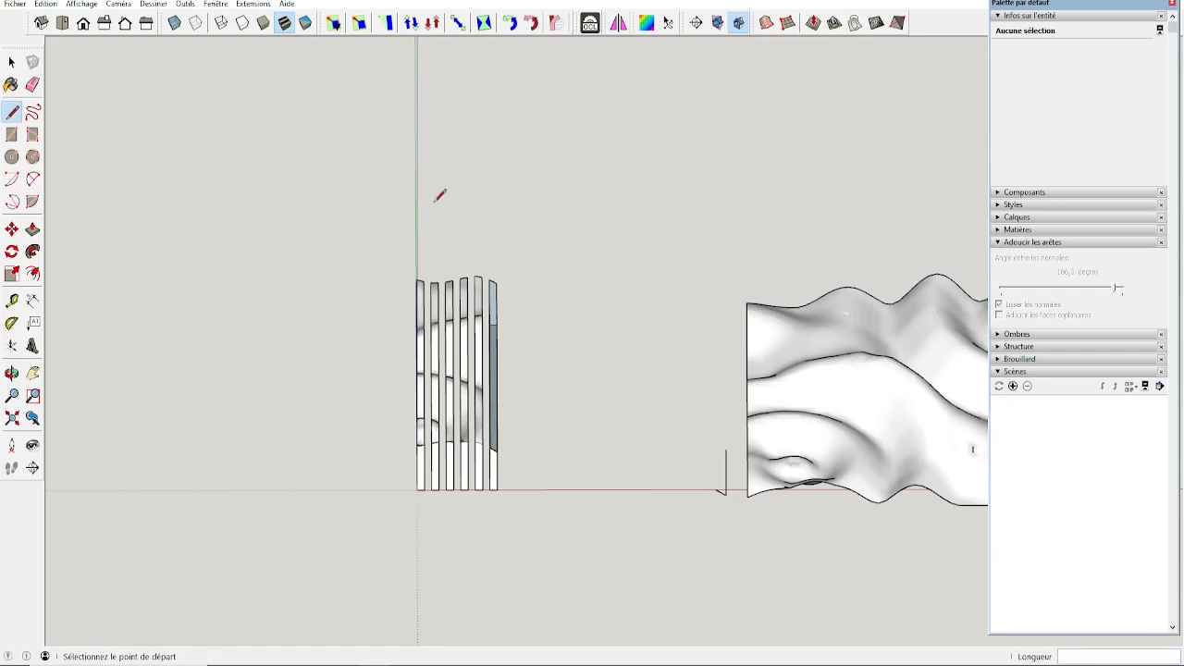
pyautogui.press('space')
pyautogui.moveTo(386, 254); pyautogui.dragTo(486, 506)
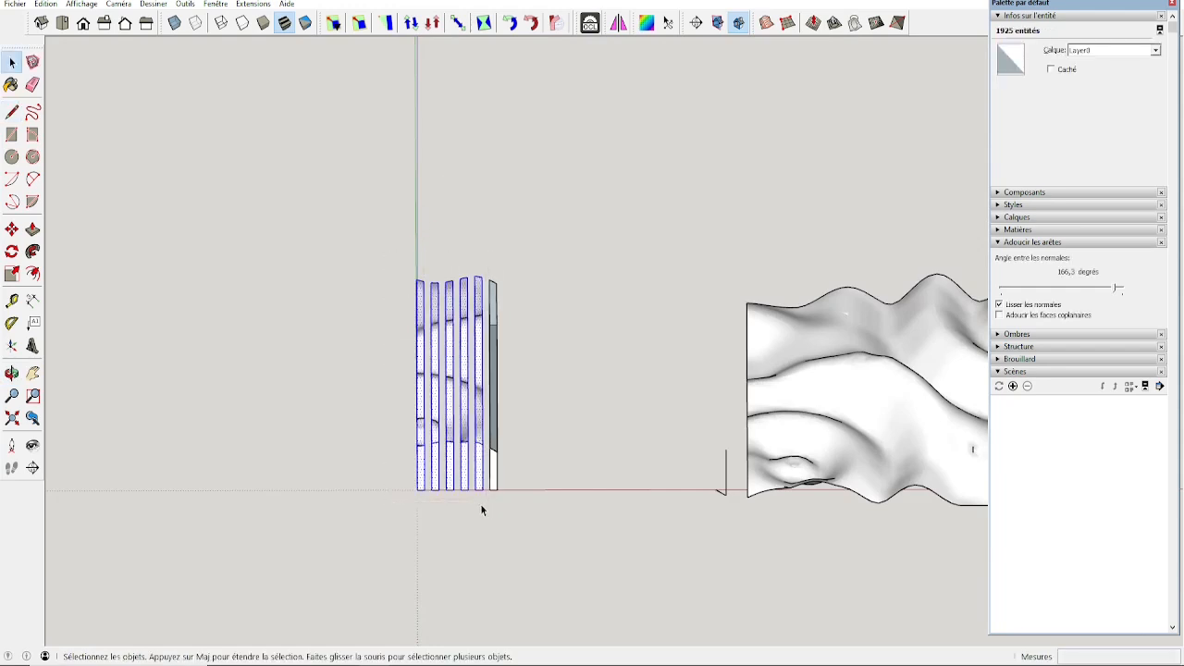
pyautogui.press('g')
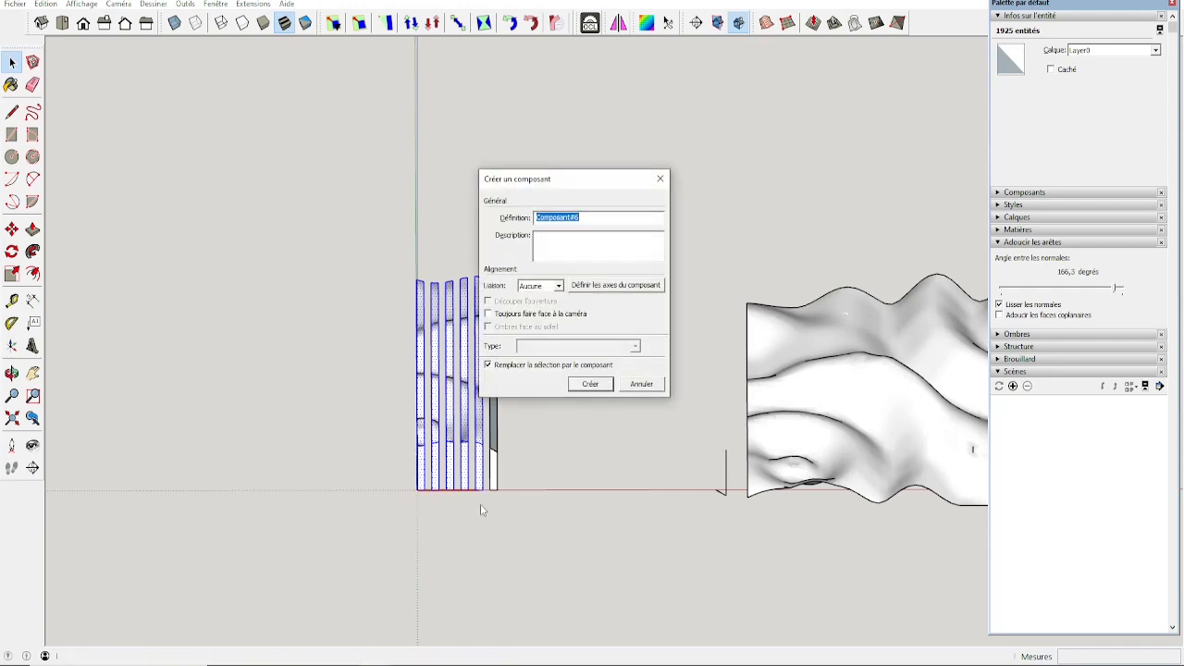
pyautogui.click(593, 385)
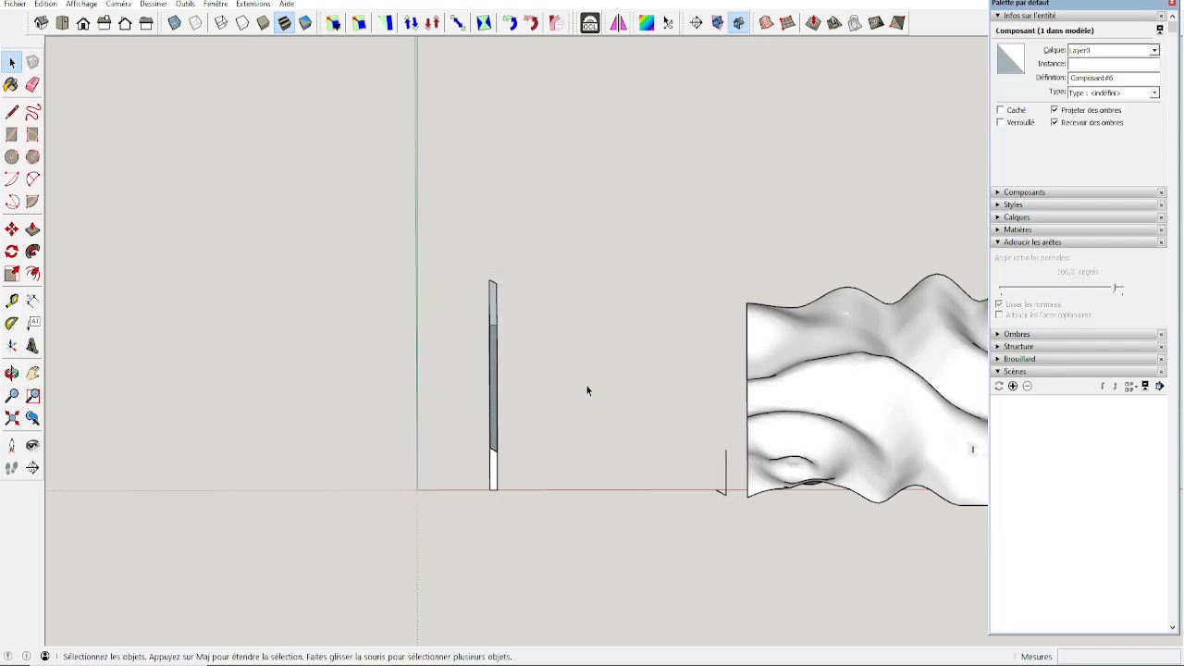
pyautogui.click(497, 500)
# Step: Copy the original relief surface along the red axis over the remaining open panel
pyautogui.moveTo(496, 499); pyautogui.dragTo(479, 389, button='middle')
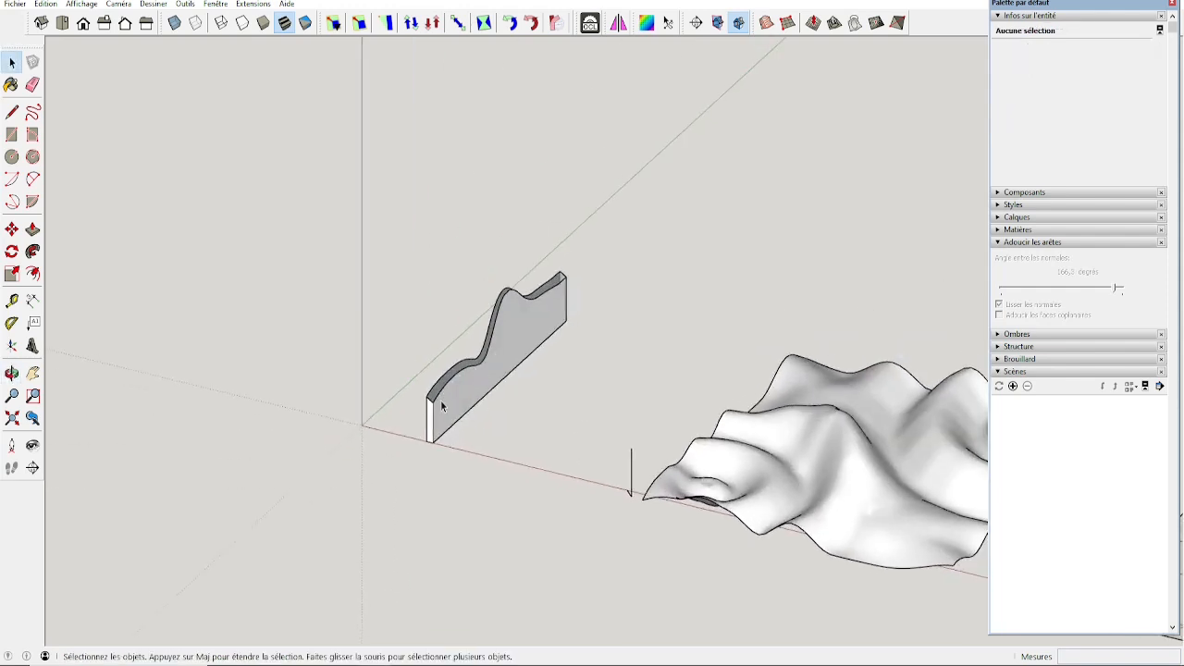
pyautogui.click(804, 487)
pyautogui.keyDown('shift'); pyautogui.moveTo(858, 503); pyautogui.dragTo(664, 442, button='middle'); pyautogui.keyUp('shift')
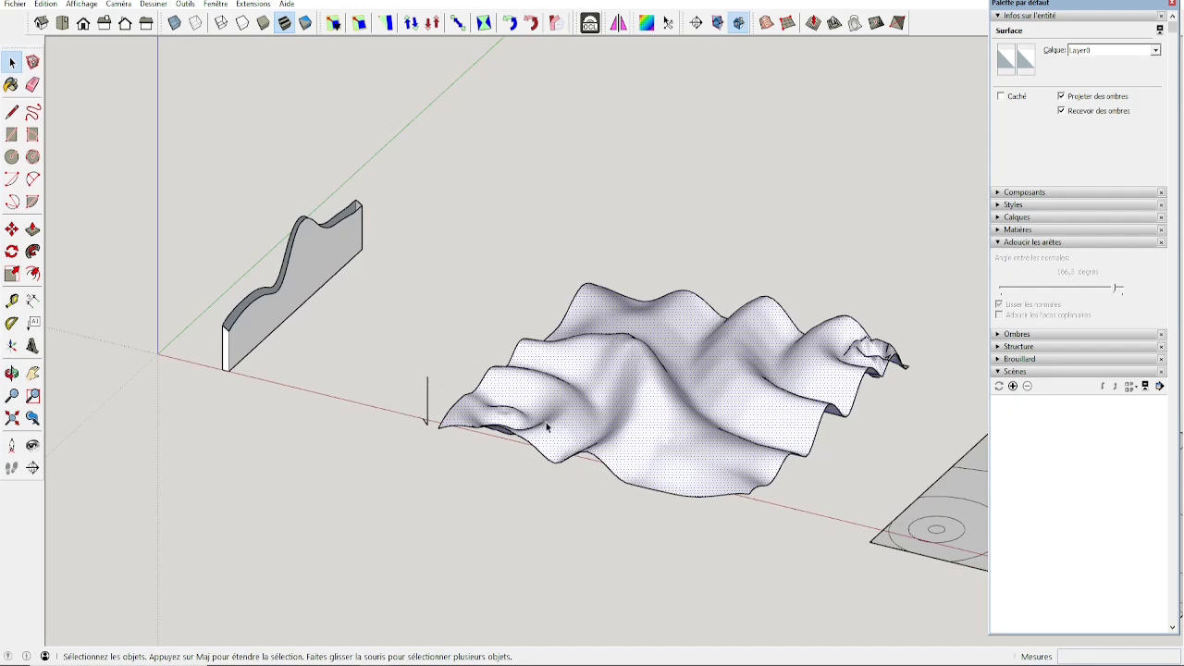
pyautogui.press('m')
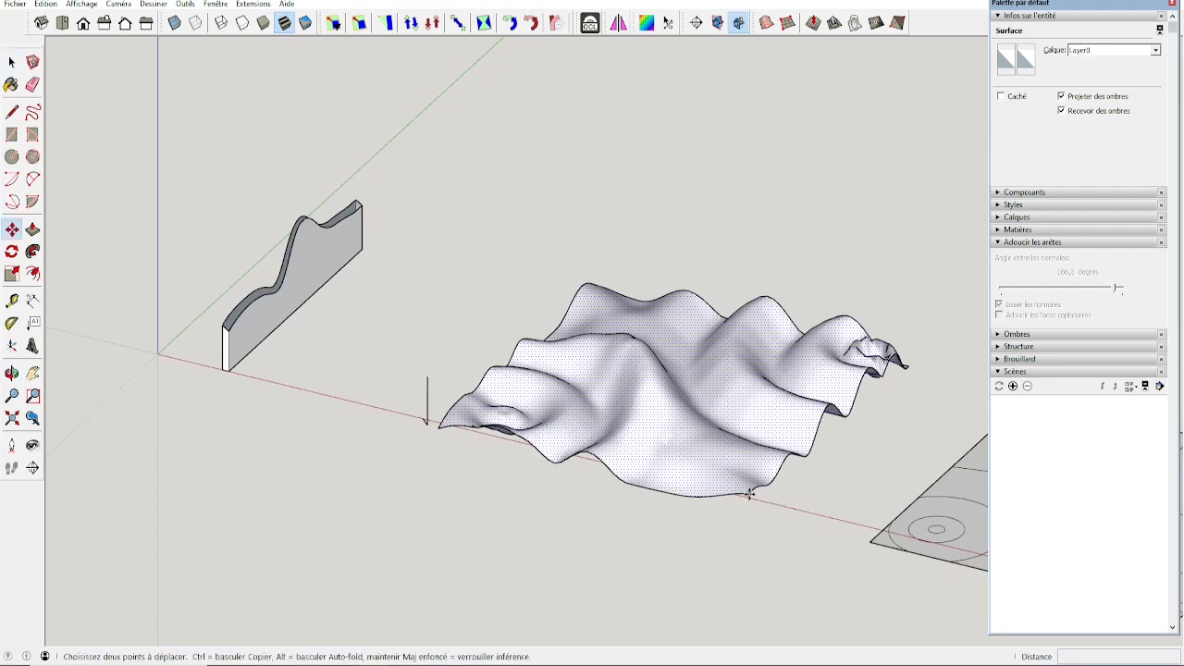
pyautogui.press('ctrl')
pyautogui.click(753, 485)
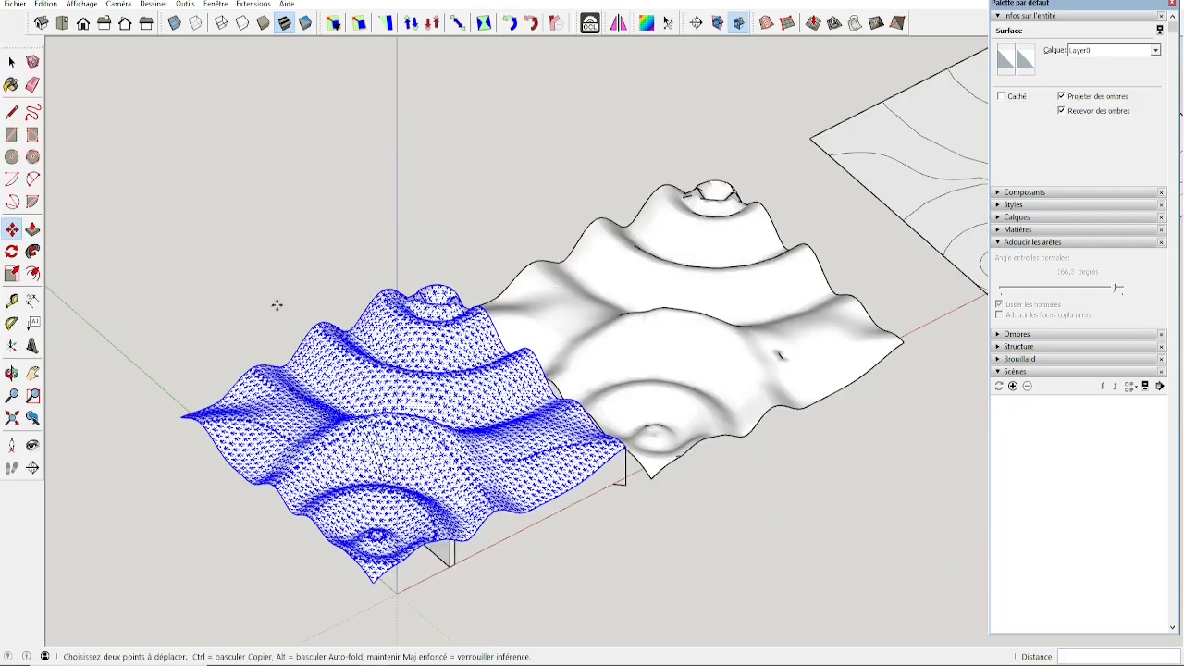
# Step: Intersect the copied relief surface with the open panel beneath it, limited to the selected geometry, then select the resulting strip over the panel
pyautogui.moveTo(278, 305); pyautogui.dragTo(351, 320, button='middle')
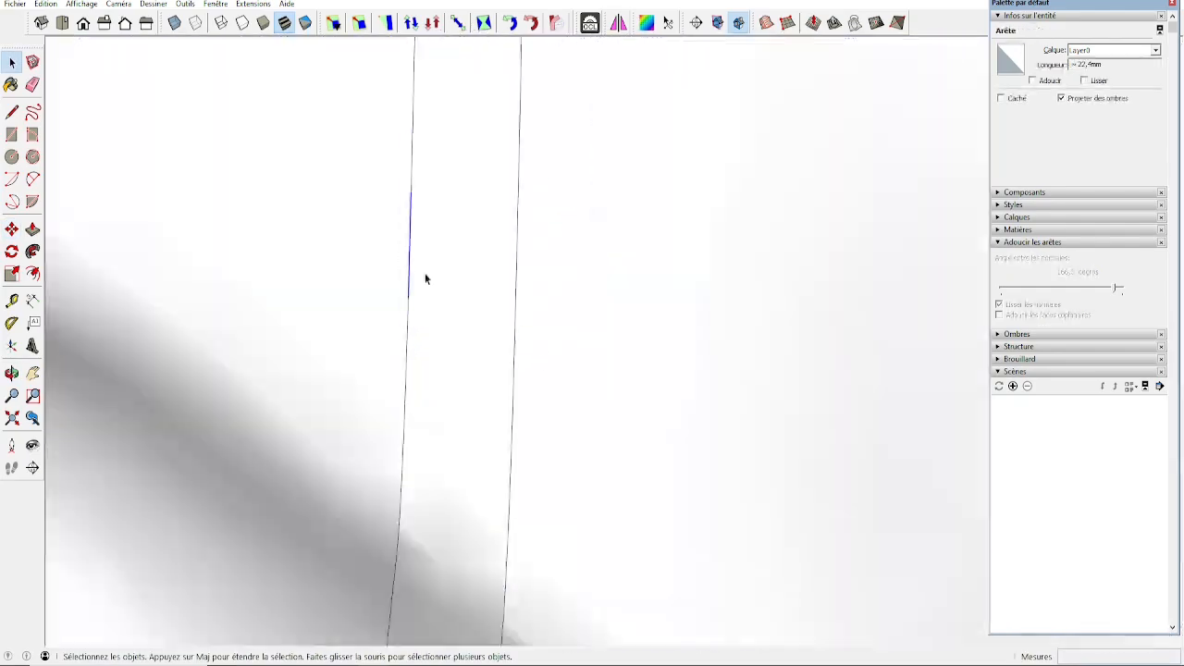
pyautogui.click(488, 313)
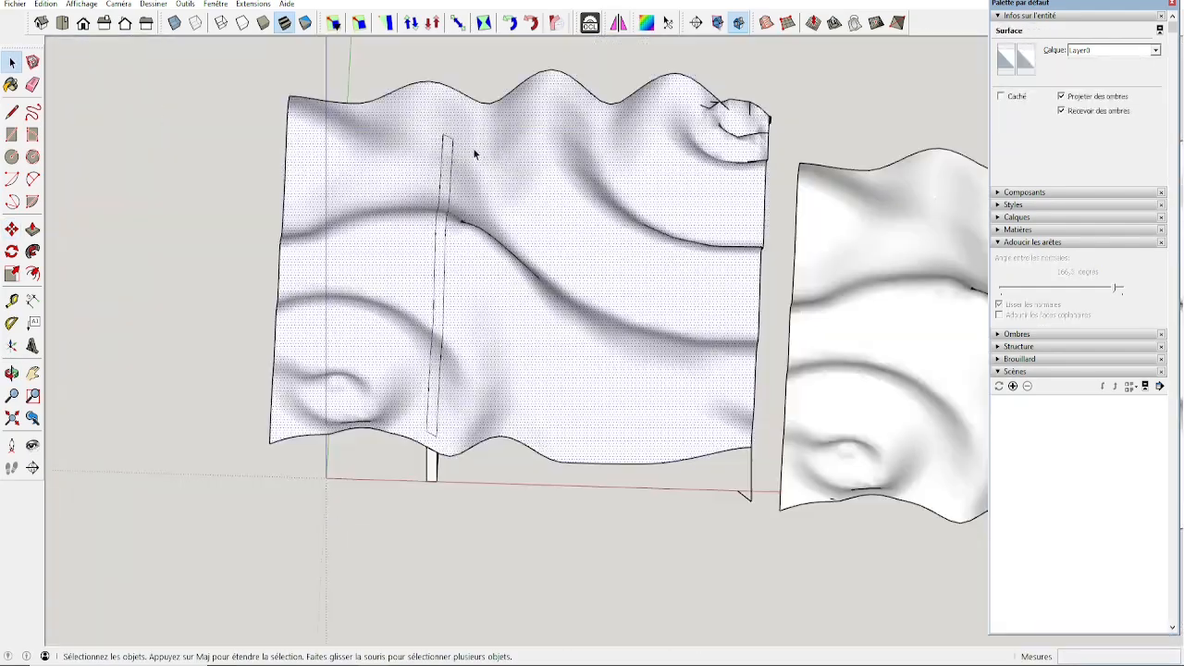
pyautogui.moveTo(366, 76); pyautogui.dragTo(509, 504)
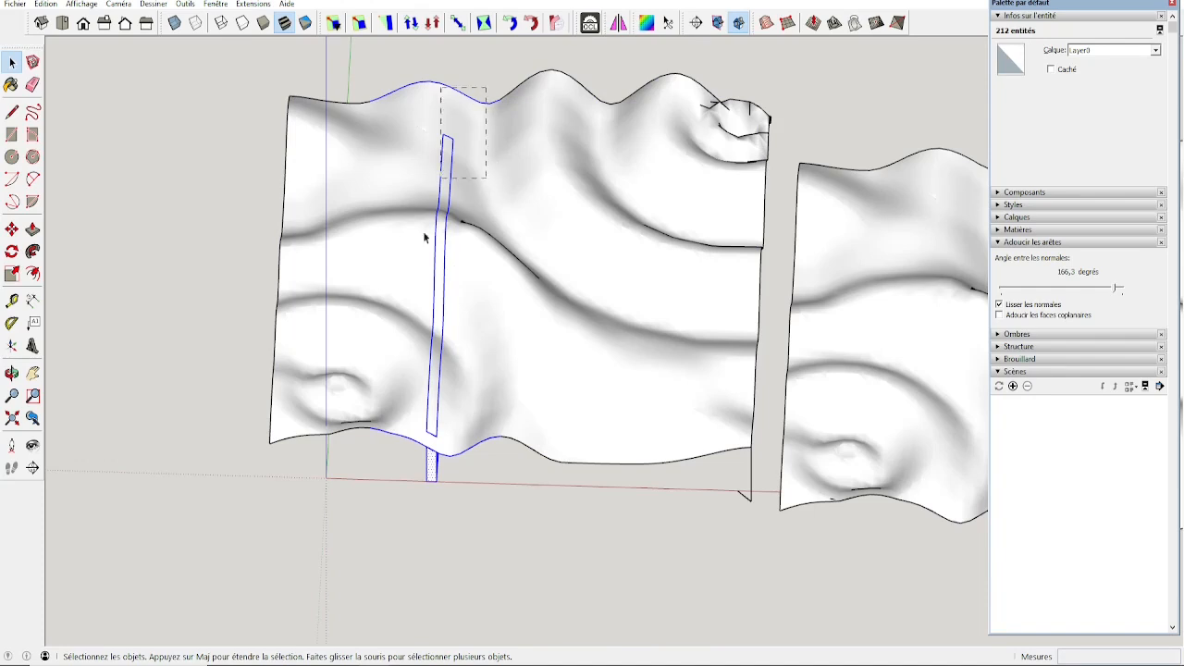
pyautogui.moveTo(381, 519); pyautogui.dragTo(382, 518)
pyautogui.rightClick(417, 370)
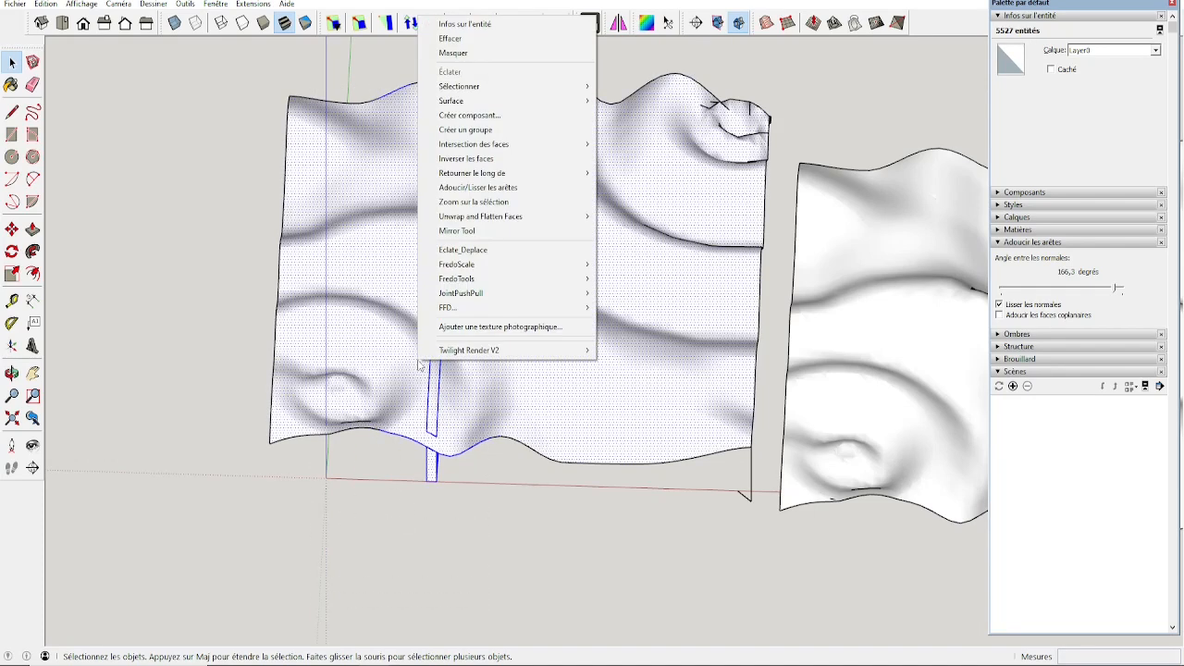
pyautogui.moveTo(554, 144)
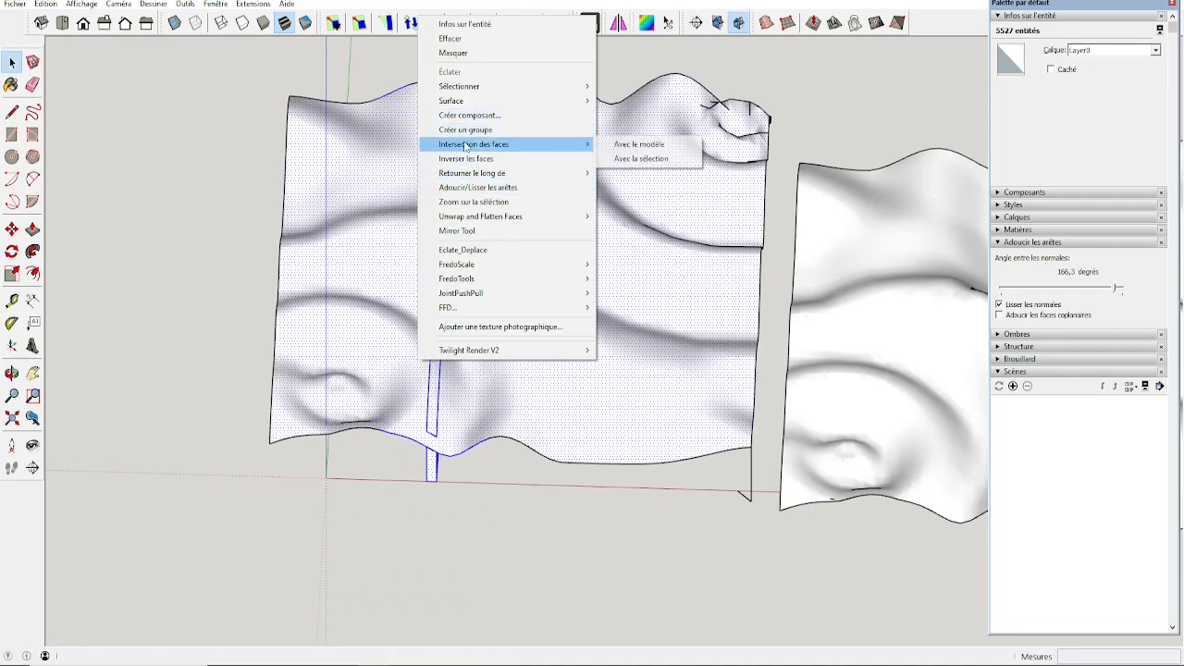
pyautogui.click(638, 159)
pyautogui.click(439, 354)
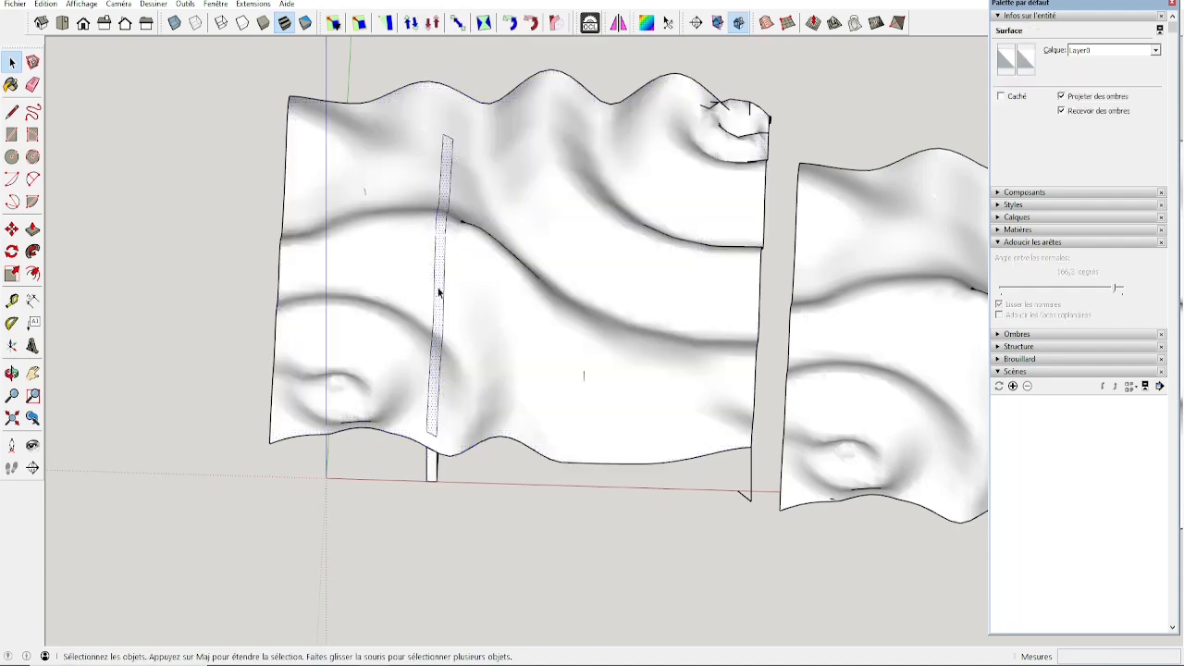
pyautogui.scroll(4, 434, 287)
pyautogui.scroll(-5, 437, 220)
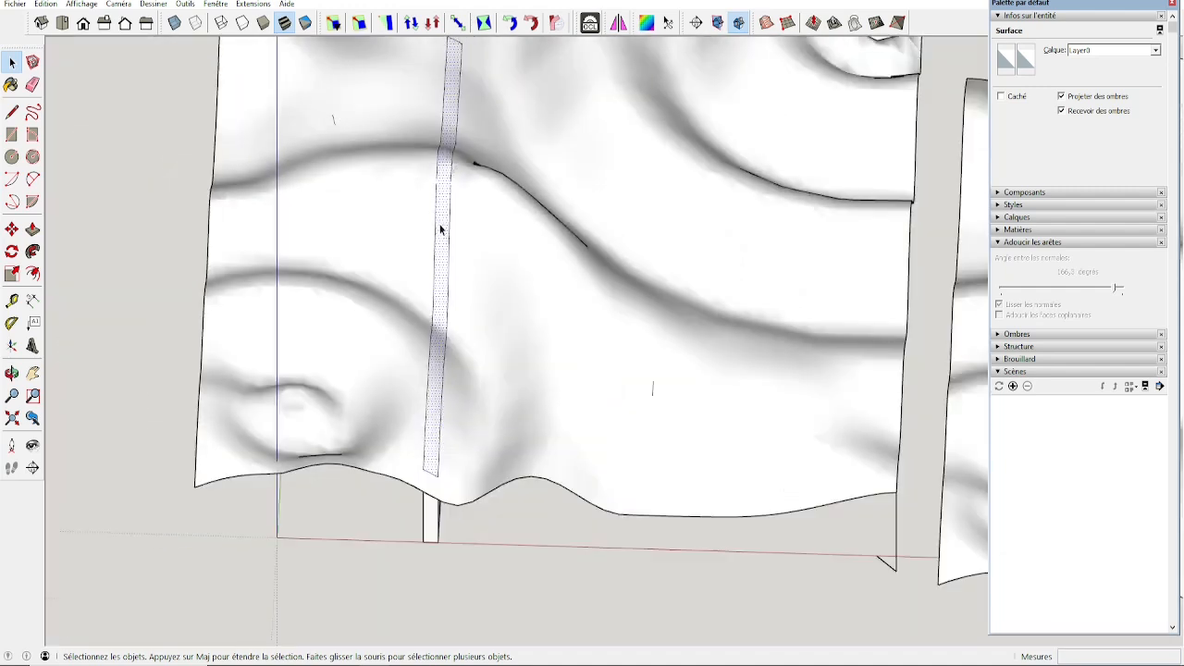
# Step: Delete the relief surface around the panel, along with its wavy outline and the stray edges left on both sides
pyautogui.click(515, 320)
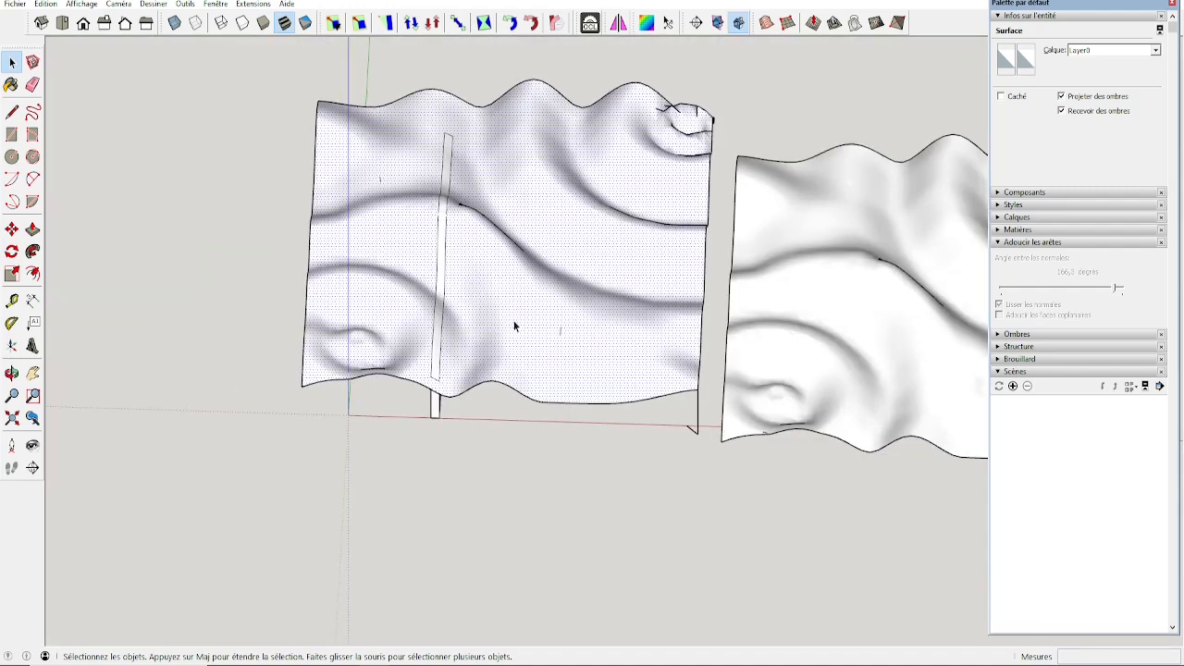
pyautogui.press('Delete')
pyautogui.click(512, 393)
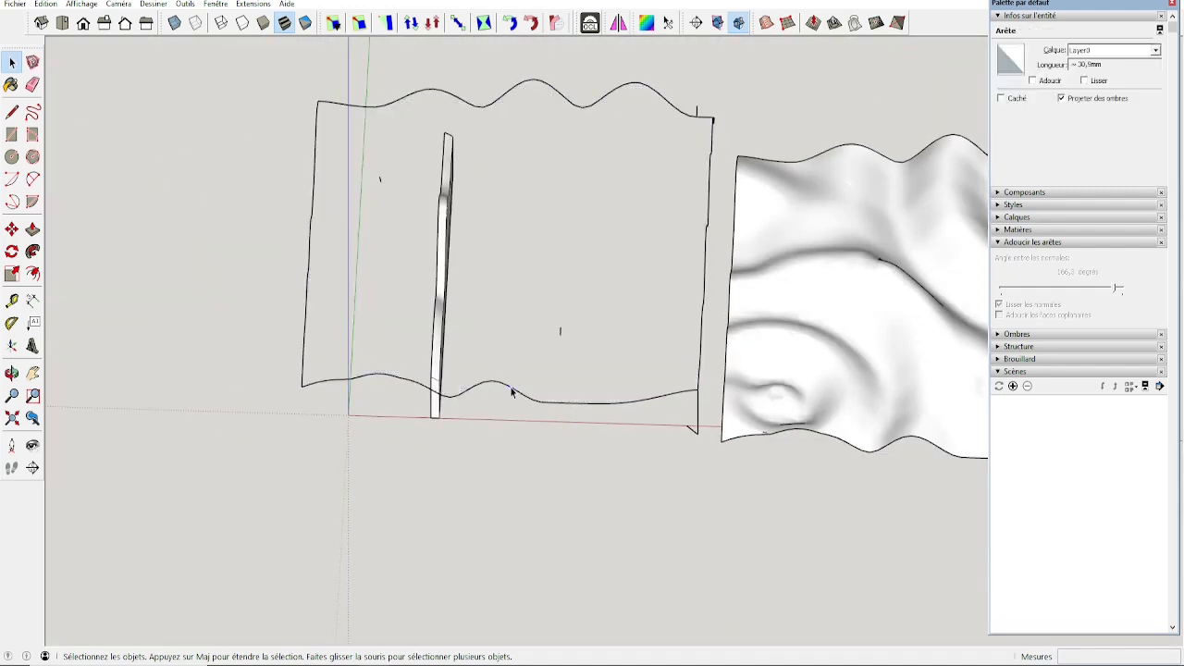
pyautogui.press('Delete')
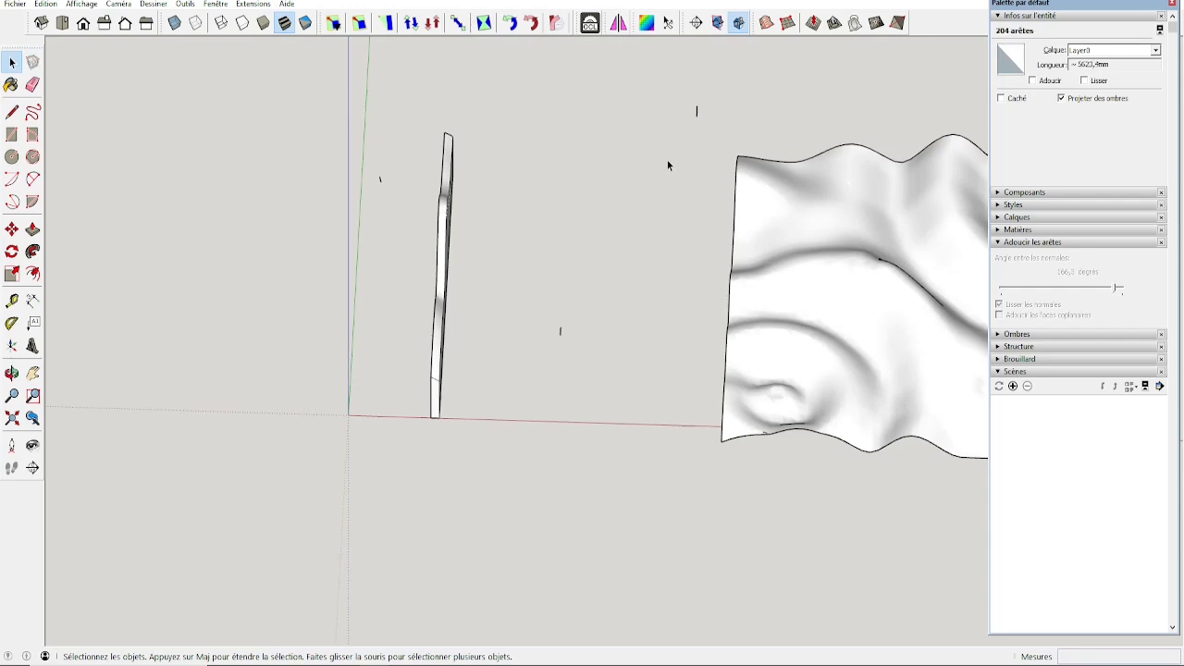
pyautogui.moveTo(709, 88); pyautogui.dragTo(630, 215)
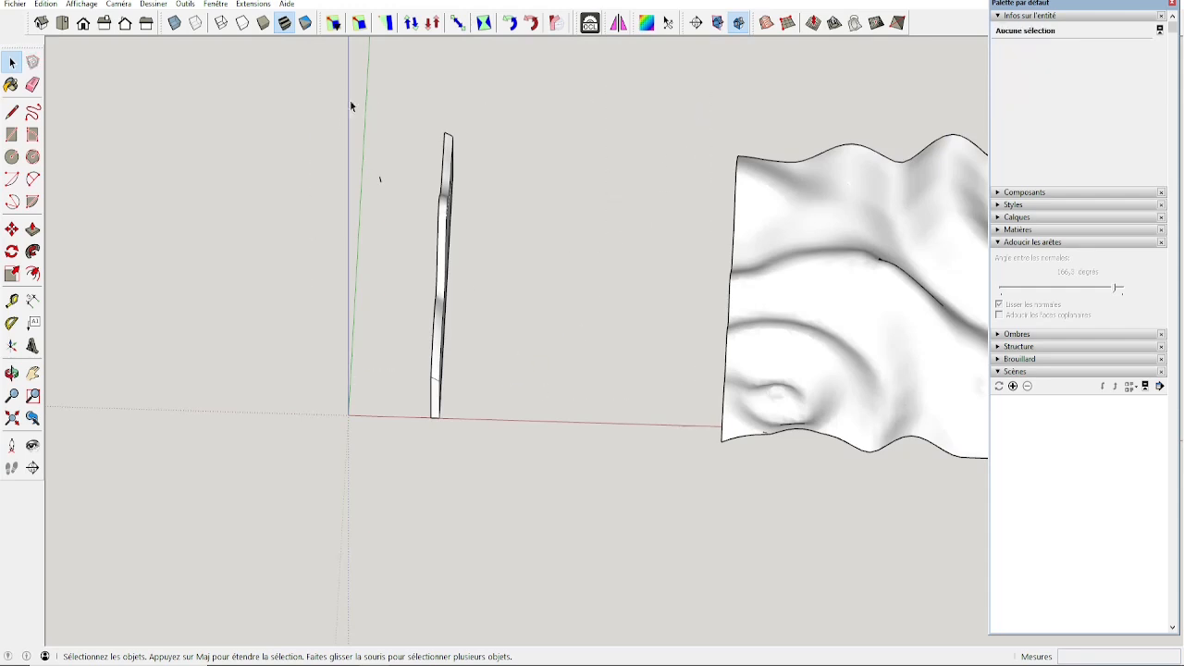
pyautogui.moveTo(351, 238); pyautogui.dragTo(354, 234)
pyautogui.moveTo(370, 231); pyautogui.dragTo(423, 177, button='middle')
# Step: Select the whole panel and close the missing strip in its two side faces with lines about 5.6 mm and 5.8 mm long along the top edge
pyautogui.moveTo(371, 211); pyautogui.dragTo(567, 469)
pyautogui.moveTo(389, 185); pyautogui.dragTo(518, 454)
pyautogui.moveTo(484, 347); pyautogui.dragTo(353, 357, button='middle')
pyautogui.scroll(10, 422, 273)
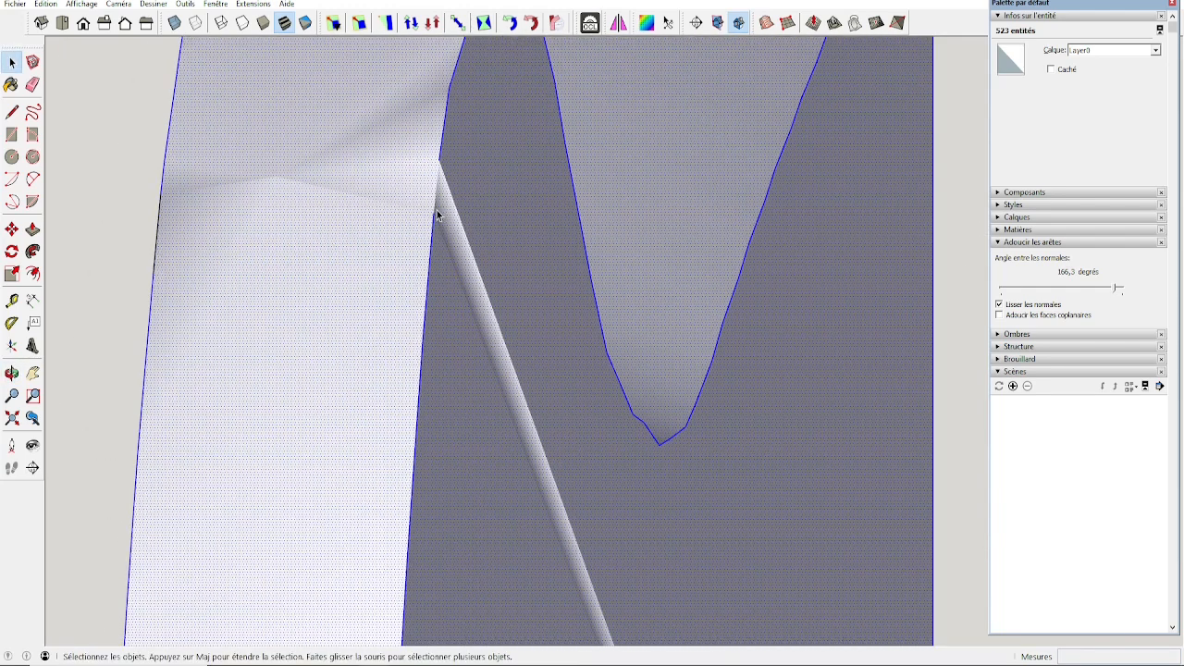
pyautogui.press('l')
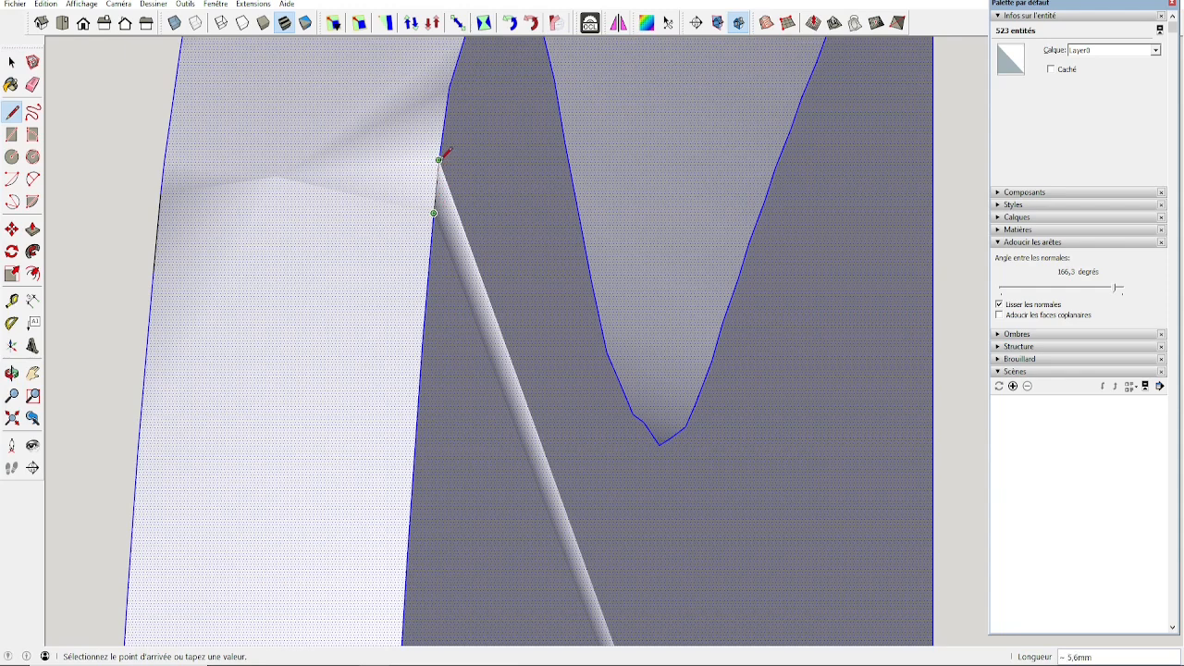
pyautogui.scroll(-3, 433, 214)
pyautogui.moveTo(431, 235); pyautogui.dragTo(612, 317, button='middle')
pyautogui.scroll(5, 583, 334)
pyautogui.click(565, 357)
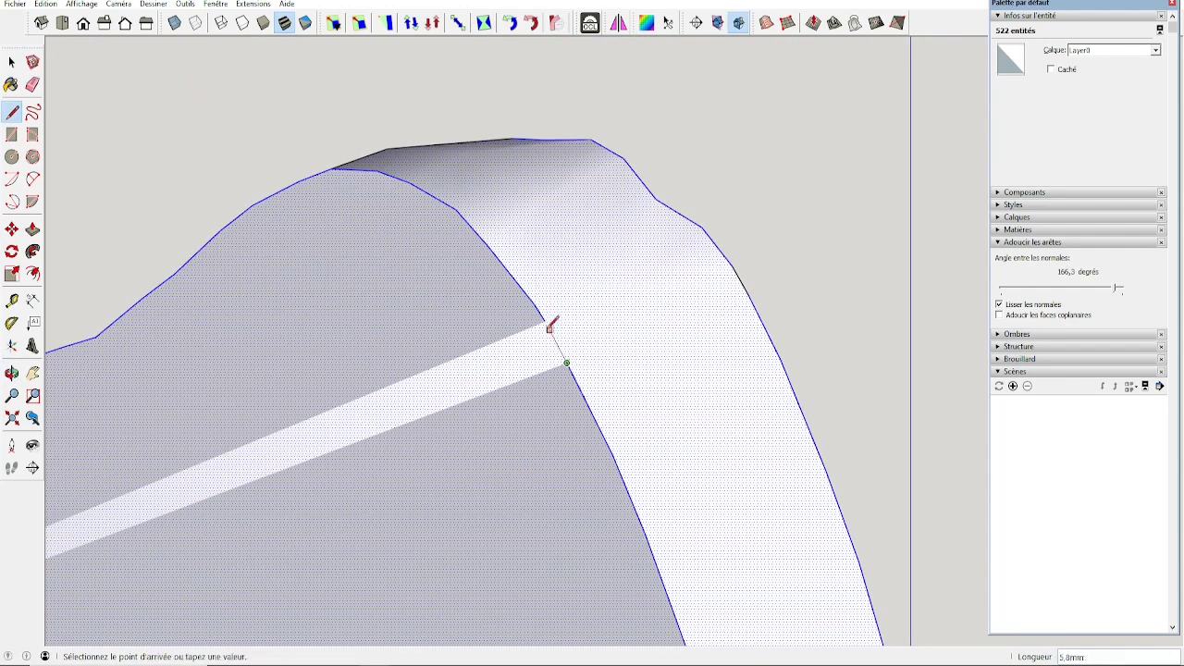
pyautogui.click(547, 317)
# Step: Make the repaired panel a component and unhide all the other panels
pyautogui.scroll(-10, 555, 317)
pyautogui.moveTo(608, 391); pyautogui.dragTo(371, 280, button='middle')
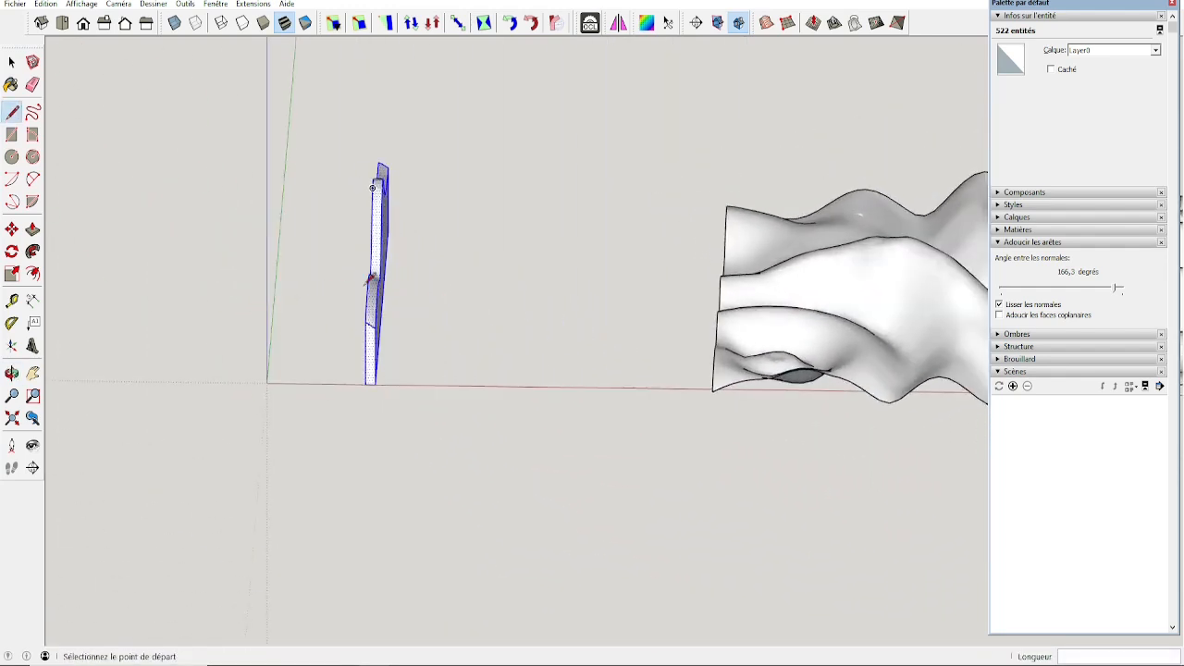
pyautogui.press('g')
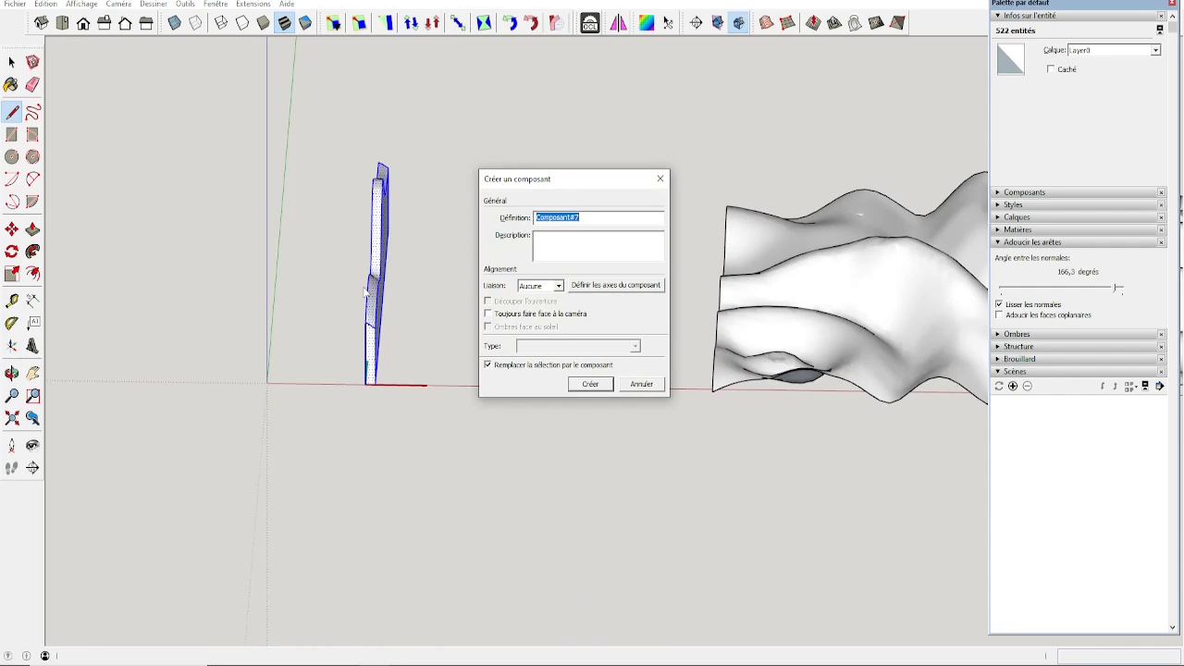
pyautogui.press('Return')
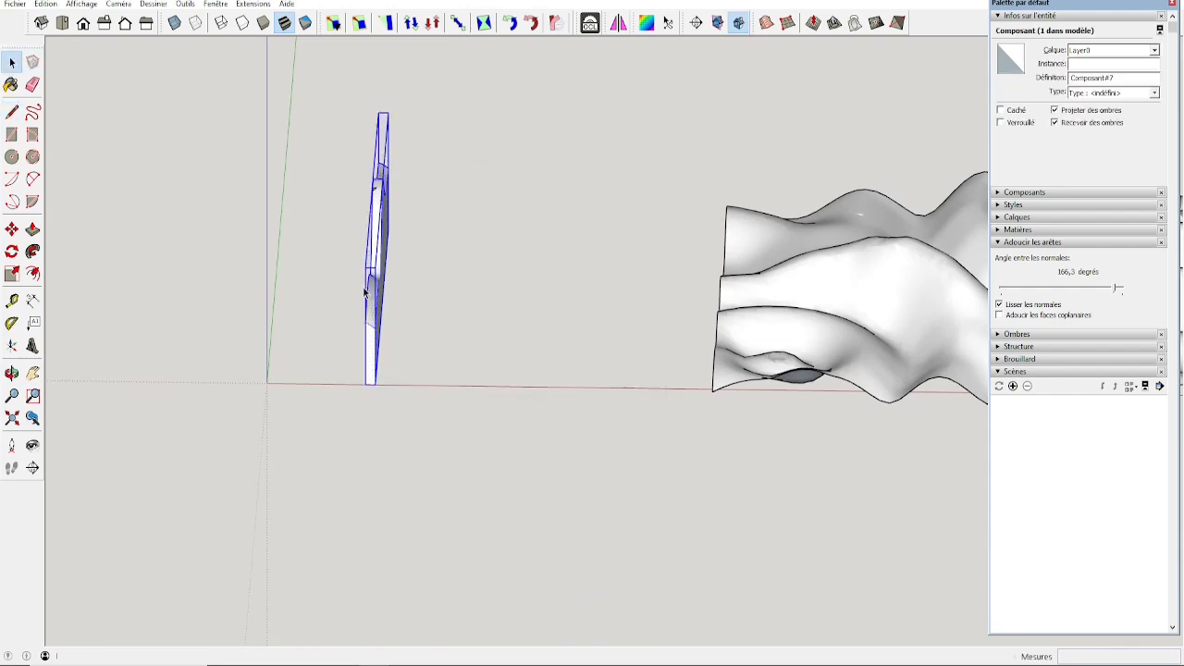
pyautogui.hotkey('shift', 'h')
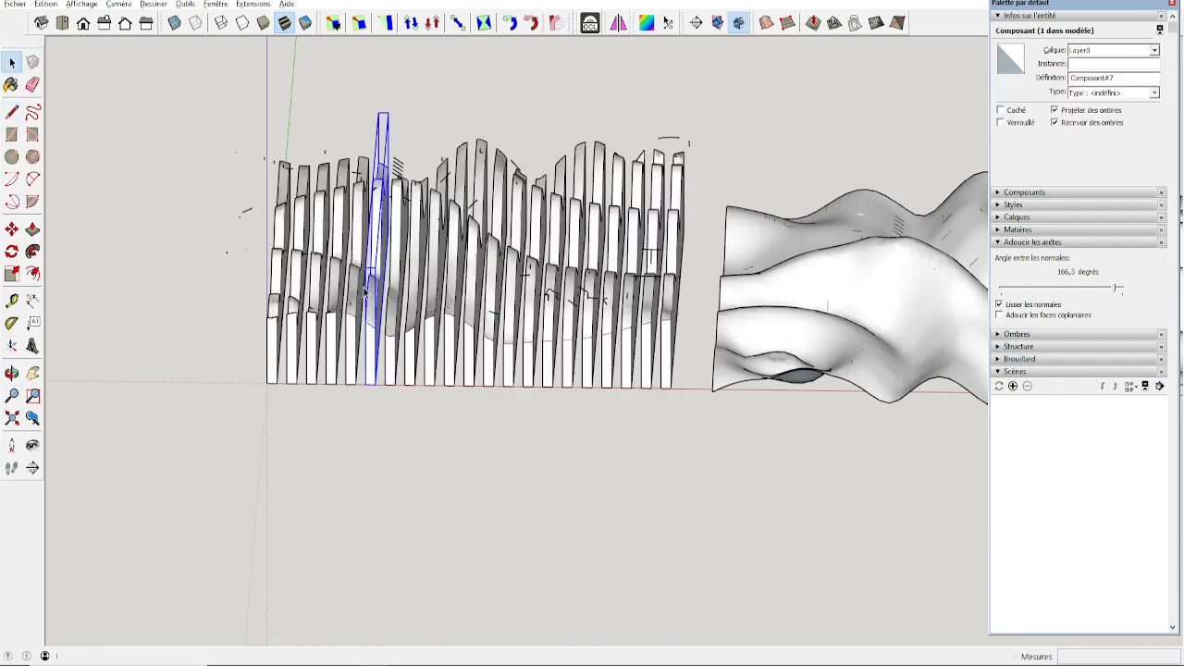
# Step: Copy all seven panel components to the empty area beyond the flat contour sheet, leaving the stray edges behind
pyautogui.moveTo(349, 386); pyautogui.dragTo(323, 436, button='middle')
pyautogui.click(425, 311)
pyautogui.scroll(-2, 424, 309)
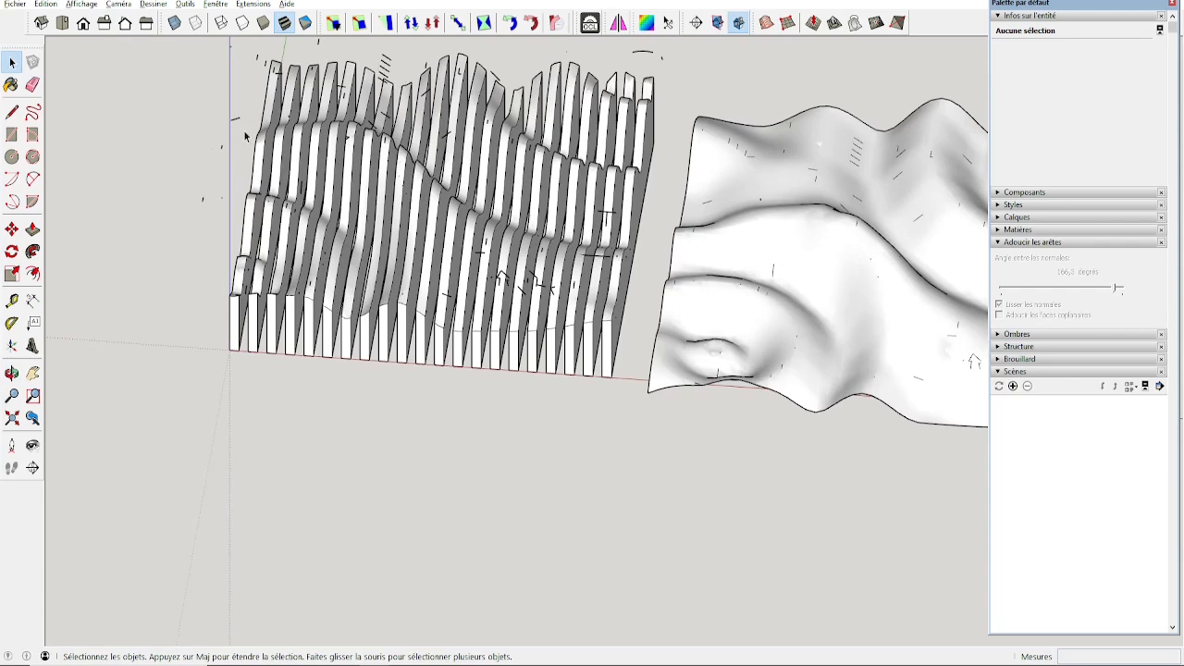
pyautogui.moveTo(466, 259); pyautogui.dragTo(512, 327, button='middle')
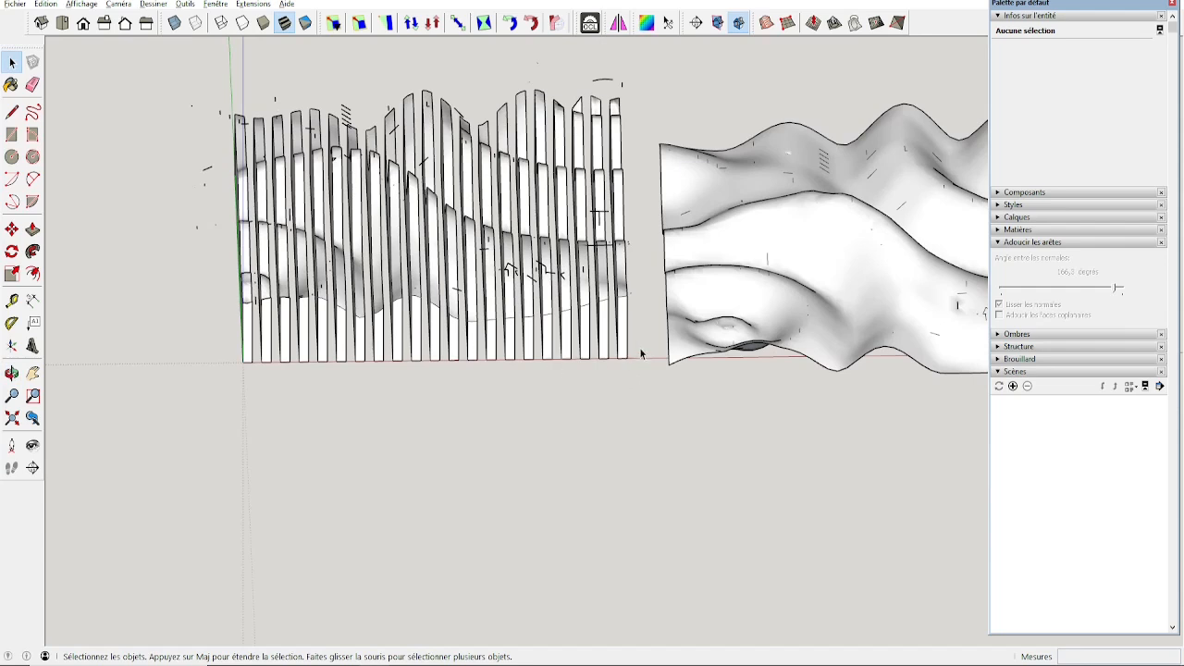
pyautogui.moveTo(224, 412); pyautogui.dragTo(262, 406)
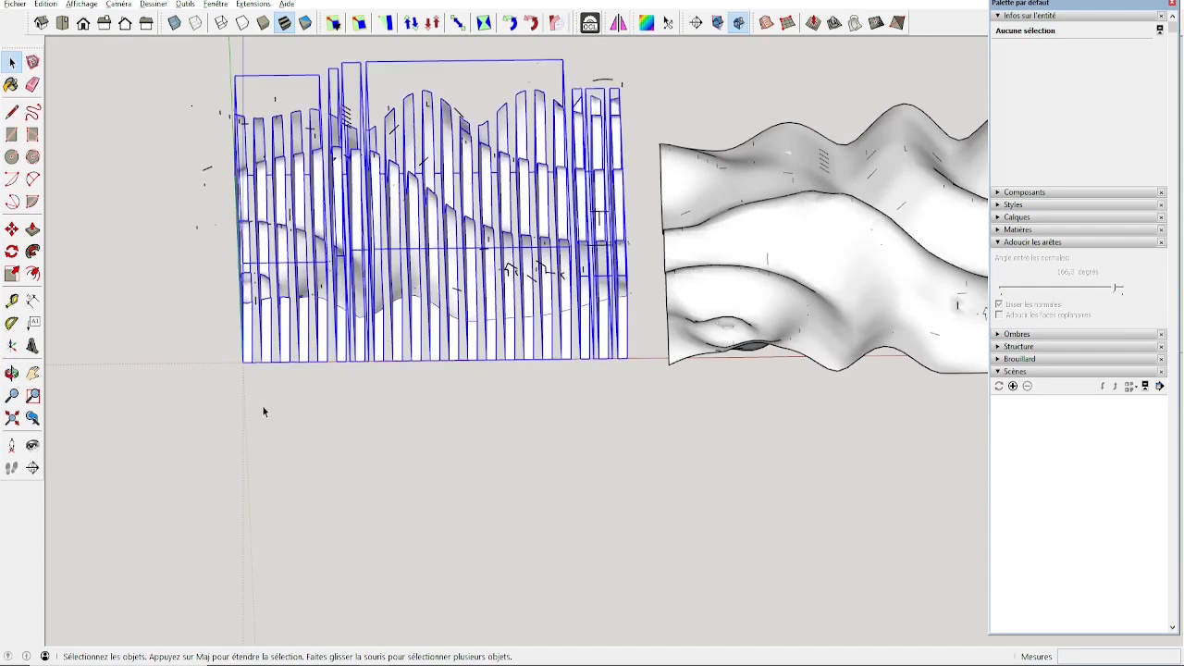
pyautogui.press('m')
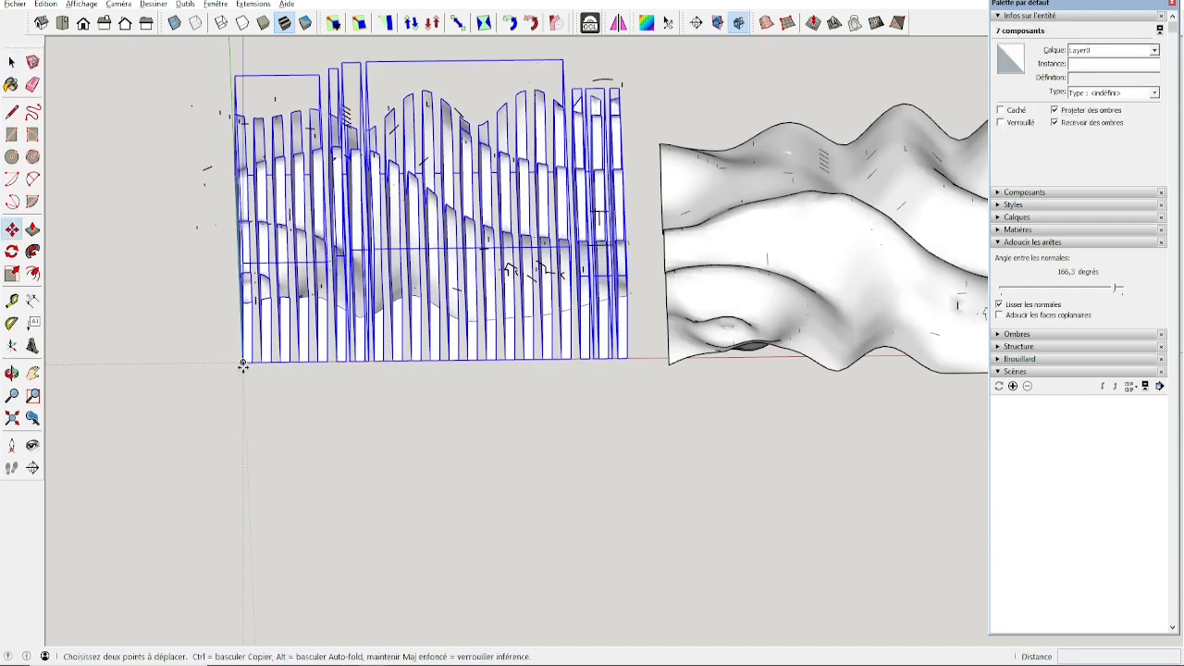
pyautogui.click(243, 366)
pyautogui.press('ctrl')
pyautogui.keyDown('shift'); pyautogui.moveTo(457, 445); pyautogui.dragTo(5, 261, button='middle'); pyautogui.keyUp('shift')
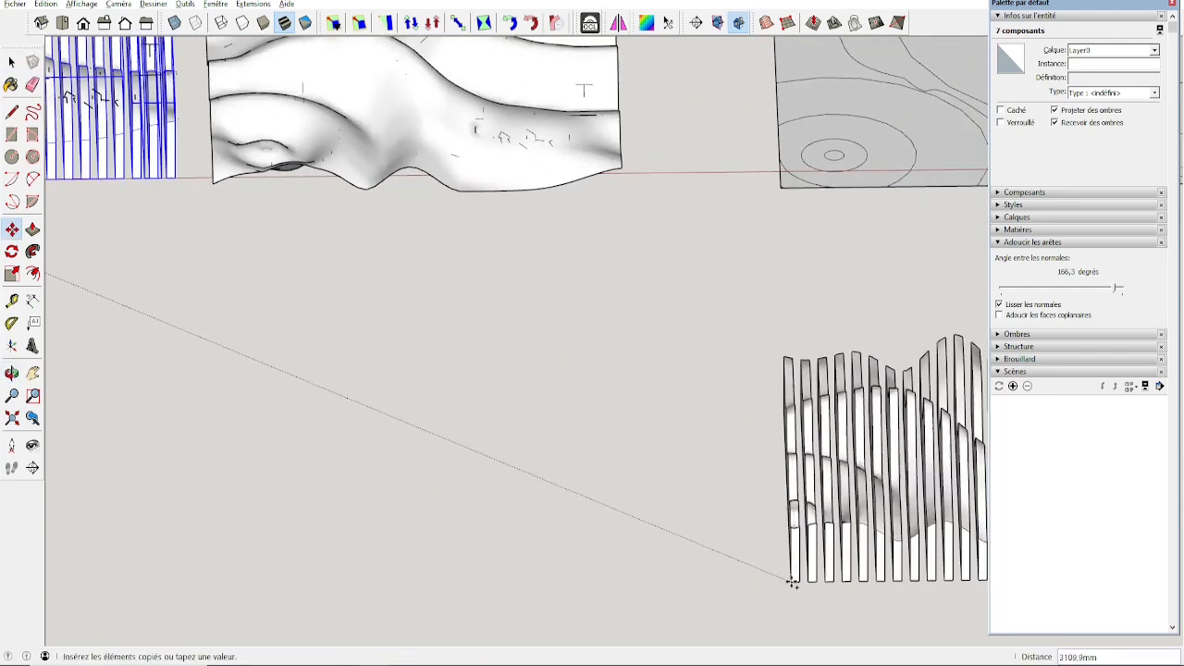
pyautogui.scroll(-3, 733, 573)
pyautogui.keyDown('shift'); pyautogui.moveTo(733, 574); pyautogui.dragTo(269, 312, button='middle'); pyautogui.keyUp('shift')
pyautogui.click(553, 340)
# Step: Switch the camera to perspective and deselect the copied panels
pyautogui.moveTo(531, 315); pyautogui.dragTo(746, 394, button='middle')
pyautogui.click(118, 3)
pyautogui.click(139, 79)
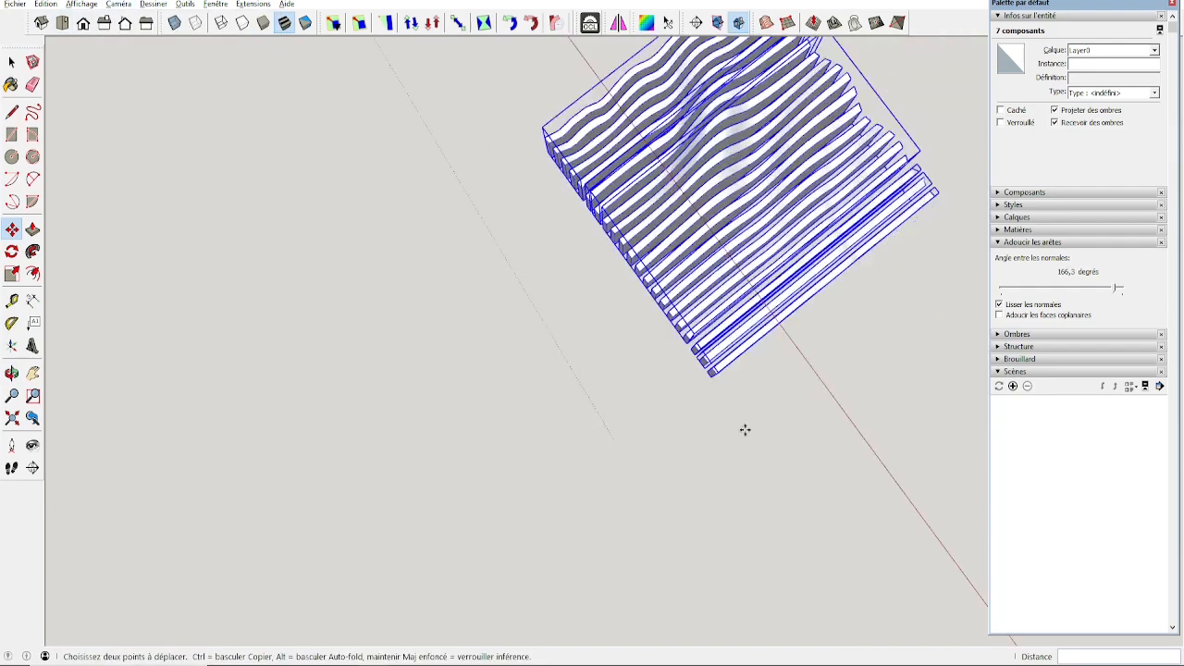
pyautogui.moveTo(846, 383); pyautogui.dragTo(617, 466, button='middle')
pyautogui.press('space')
pyautogui.click(888, 351)
# Step: Paint the copied panels and all other default-material faces with the ChêneMoyen wood from the custom wood collection
pyautogui.click(1018, 229)
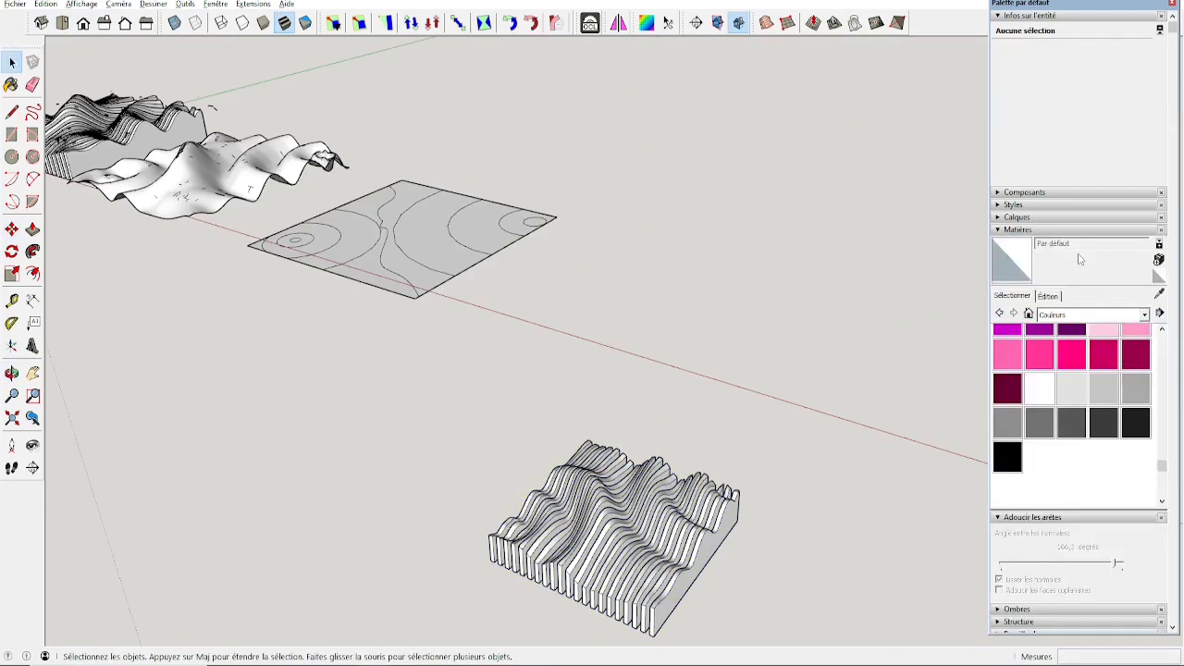
pyautogui.click(1093, 314)
pyautogui.click(1064, 486)
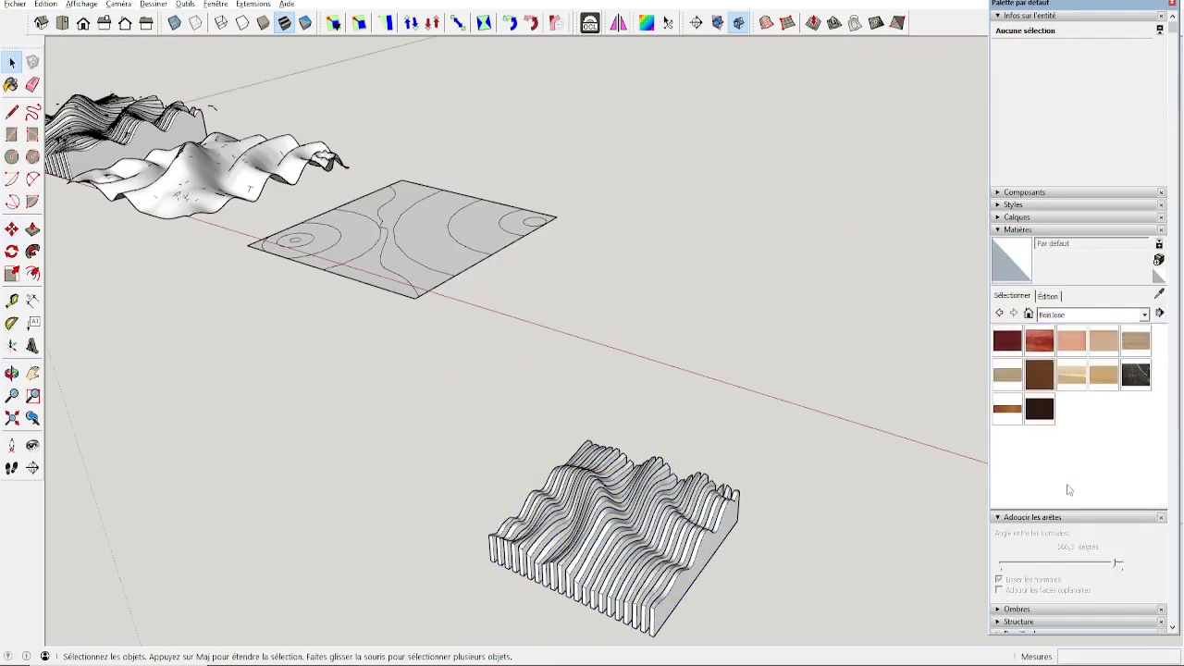
pyautogui.click(1007, 374)
pyautogui.click(653, 583)
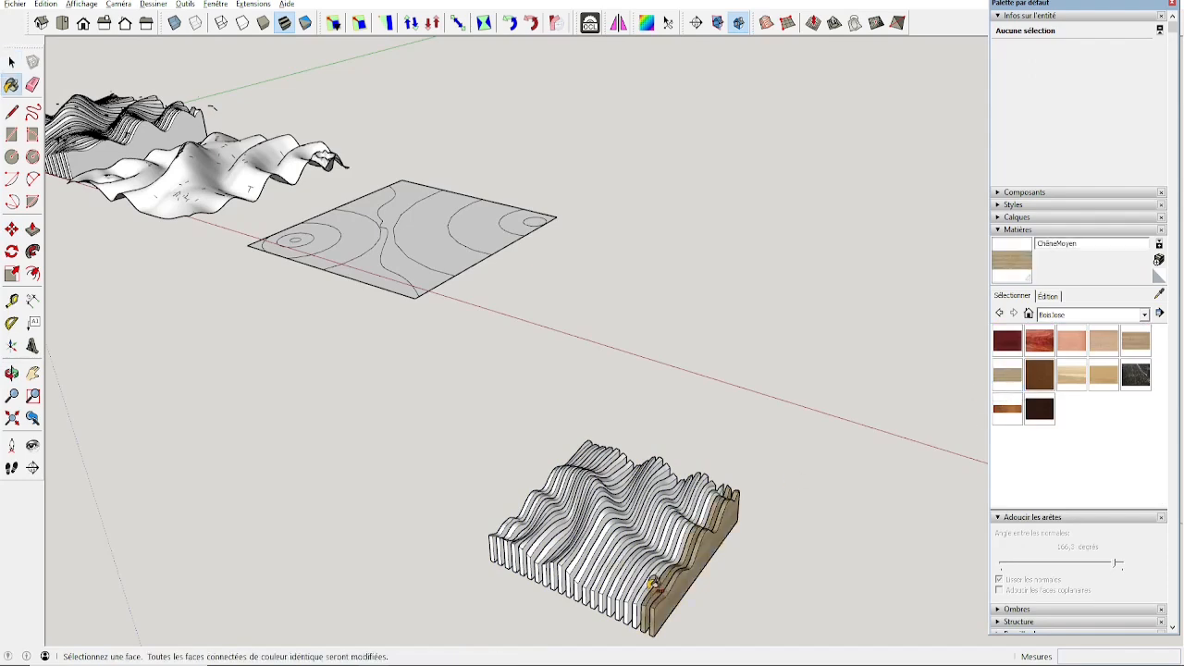
pyautogui.keyDown('shift'); pyautogui.click(675, 539); pyautogui.keyUp('shift')
pyautogui.moveTo(674, 538)
pyautogui.mouseDown(button='middle')
pyautogui.moveTo(678, 491)
pyautogui.moveTo(731, 524)
pyautogui.moveTo(753, 521)
pyautogui.moveTo(596, 551)
pyautogui.moveTo(719, 490)
pyautogui.moveTo(774, 436)
pyautogui.moveTo(693, 487)
pyautogui.moveTo(827, 589)
pyautogui.moveTo(722, 563)
pyautogui.moveTo(785, 299)
pyautogui.moveTo(472, 258)
pyautogui.moveTo(510, 248)
pyautogui.mouseUp(button='middle')
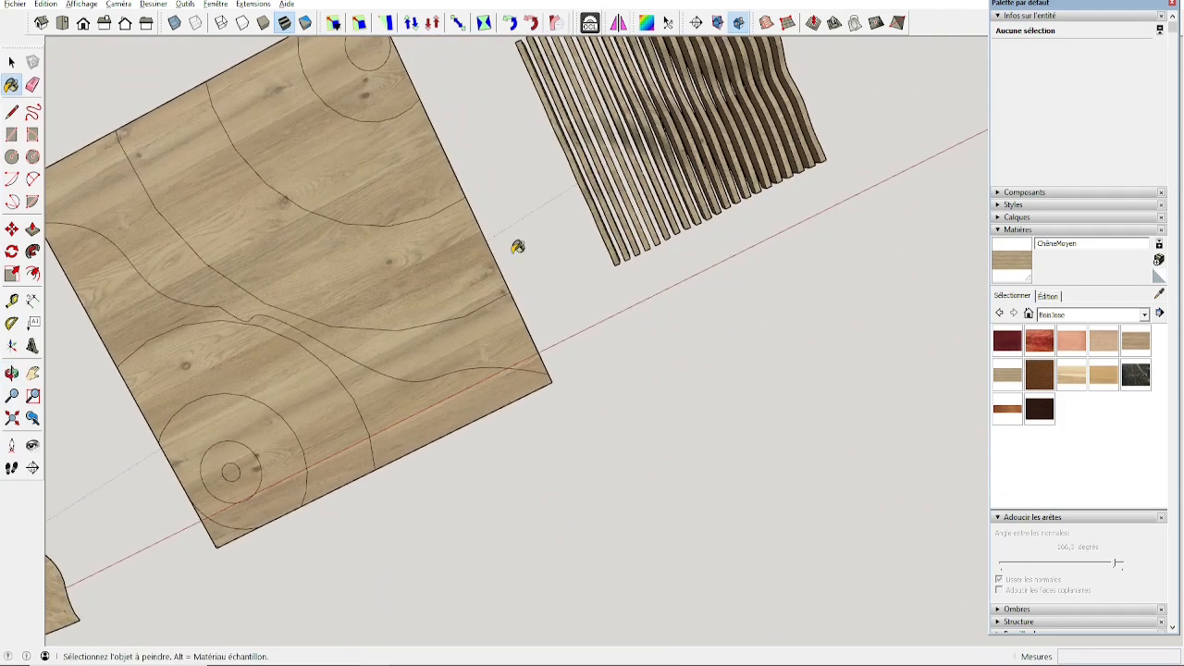
pyautogui.moveTo(439, 139)
pyautogui.mouseDown(button='middle')
pyautogui.moveTo(722, 485)
pyautogui.moveTo(496, 261)
pyautogui.moveTo(537, 389)
pyautogui.moveTo(586, 375)
pyautogui.mouseUp(button='middle')
pyautogui.press('b')
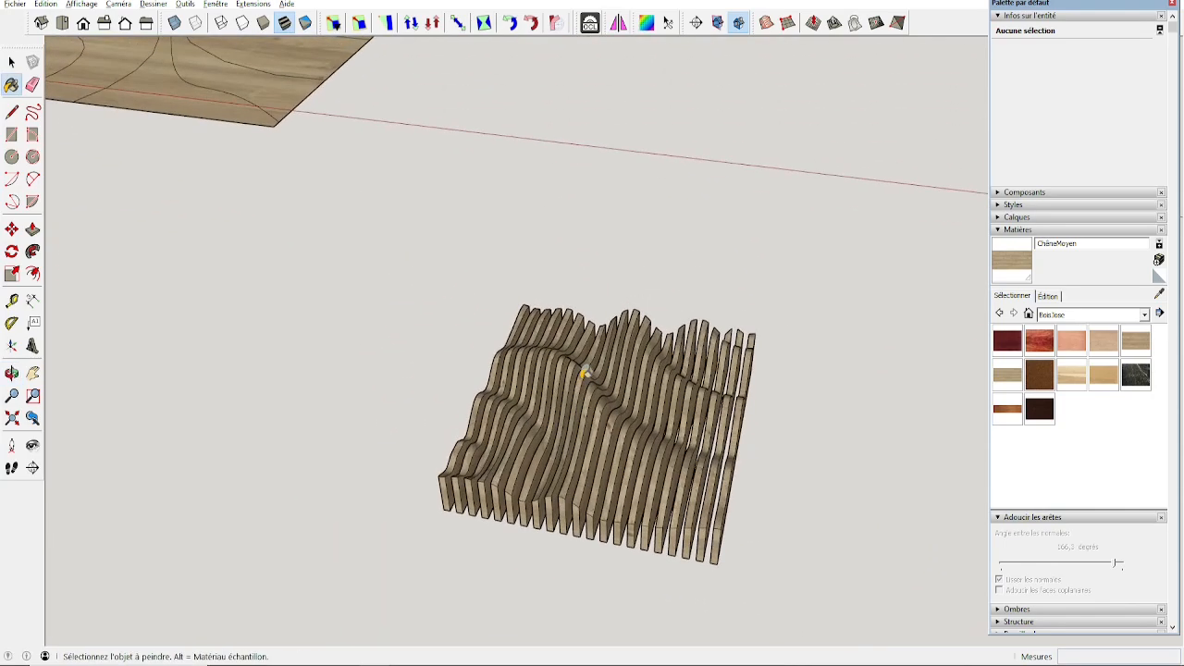
pyautogui.press('alt')
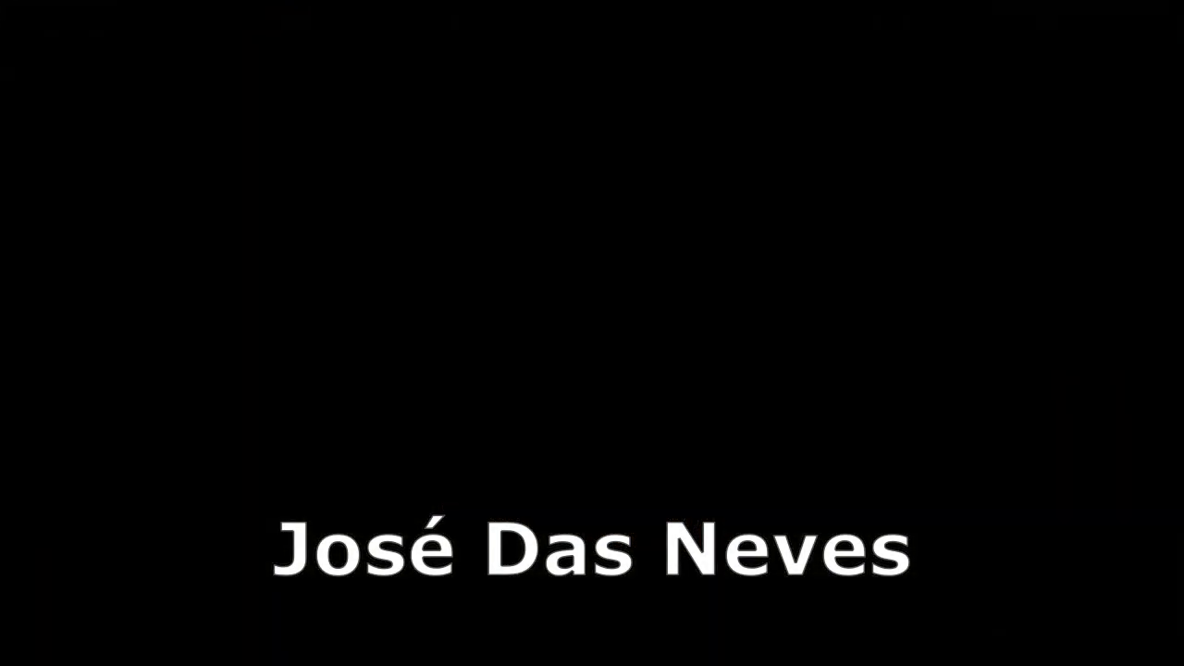